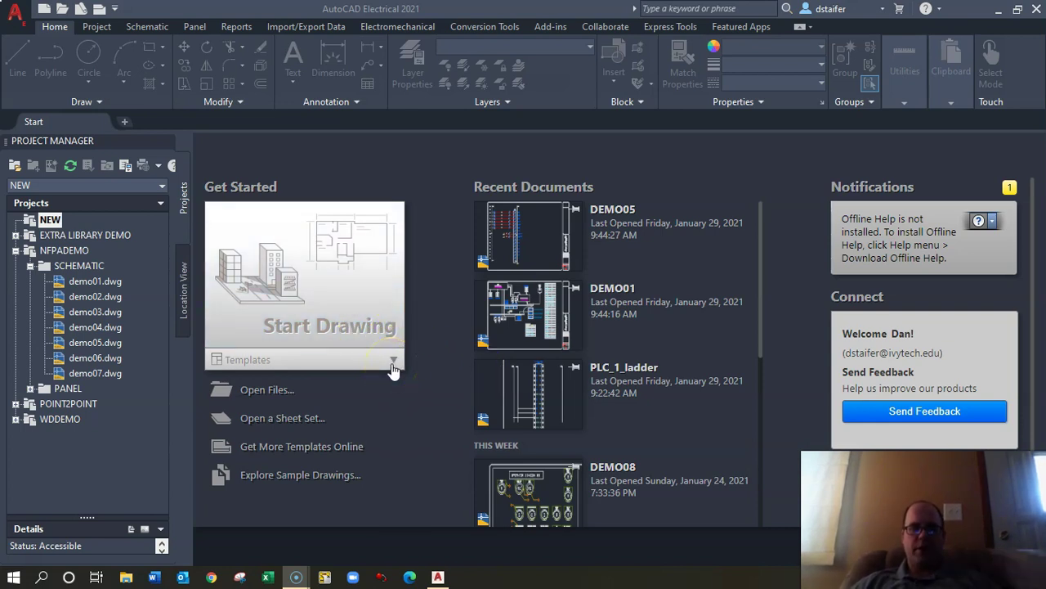
Step: Open a new blank drawing (Drawing2) from the Start Drawing tile on the Start page
{"action": "left_click", "coordinate": [383, 323]}
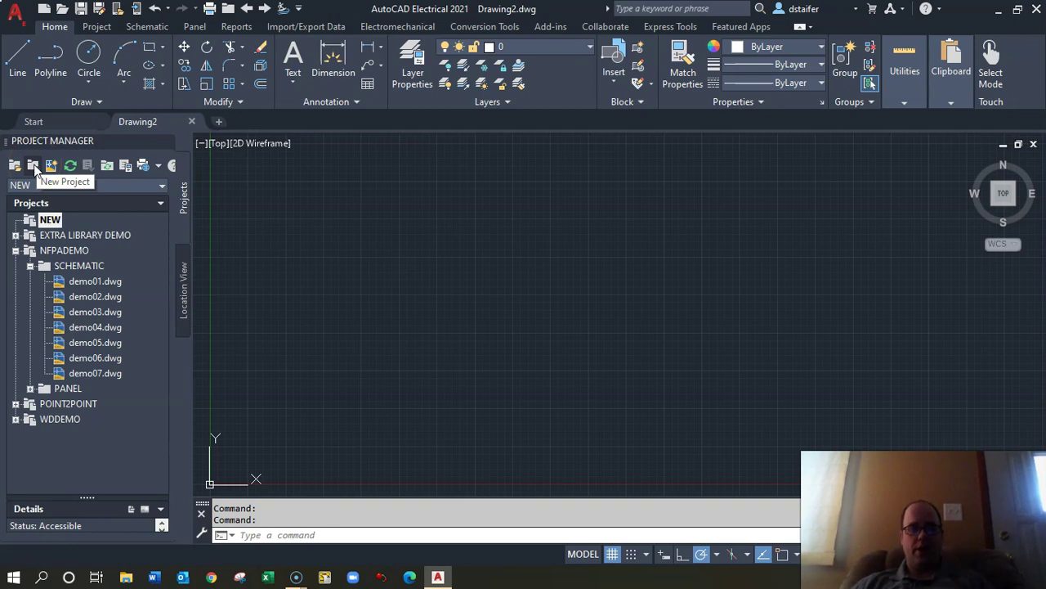
Step: Create a new project named PLC1_Stoplight in Project Manager
{"action": "left_click", "coordinate": [33, 166]}
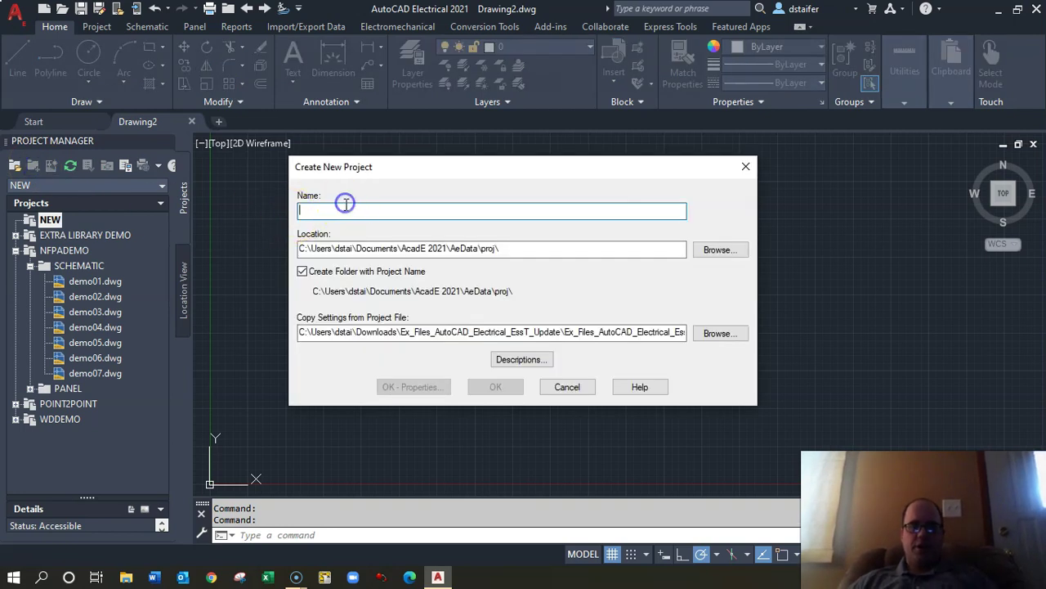
{"action": "type", "text": "PLC1_S"}
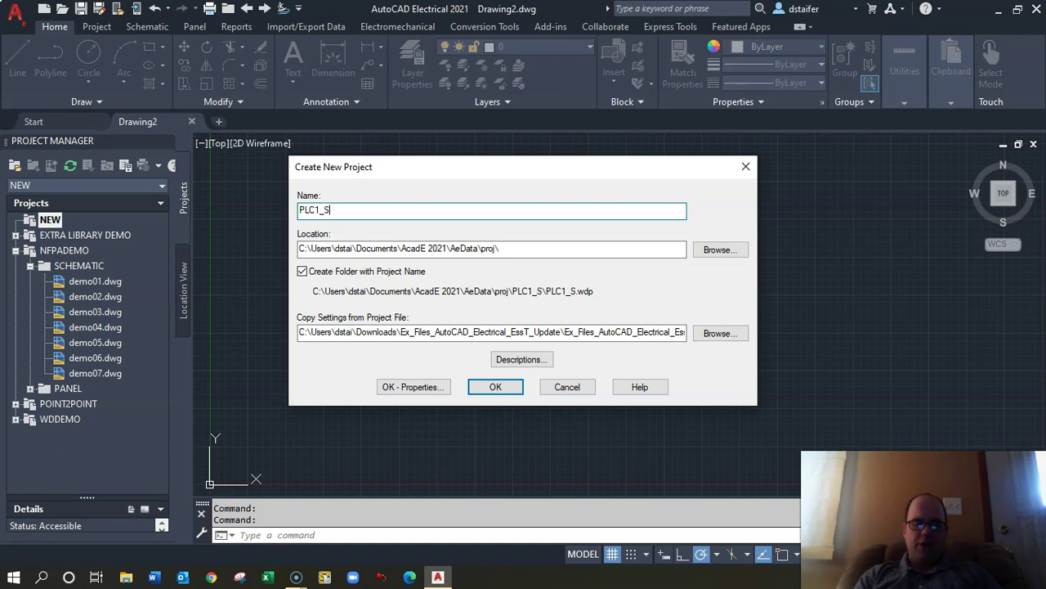
{"action": "type", "text": "toplight"}
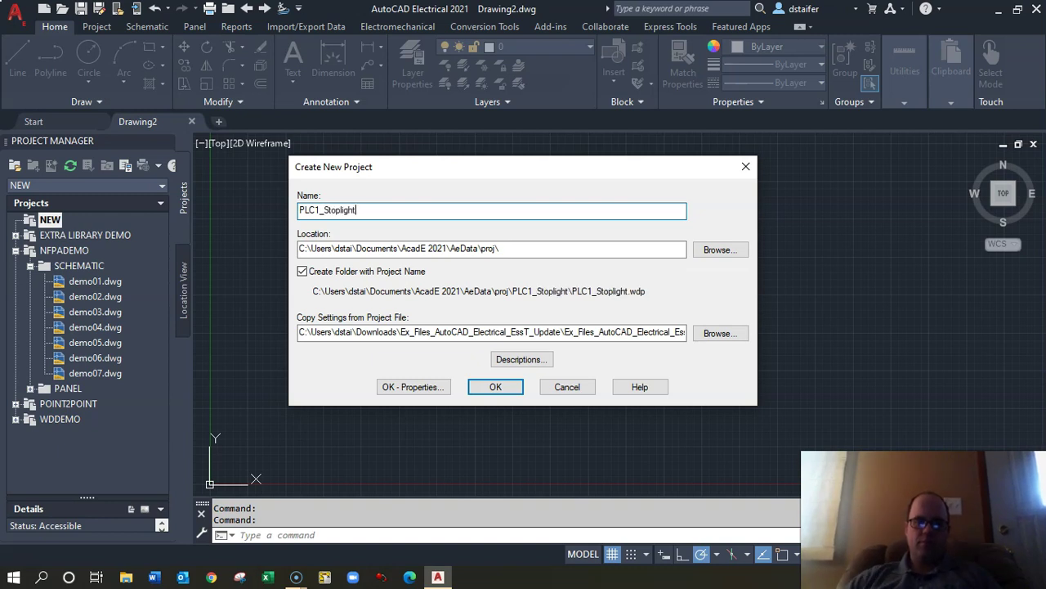
{"action": "left_click", "coordinate": [490, 386]}
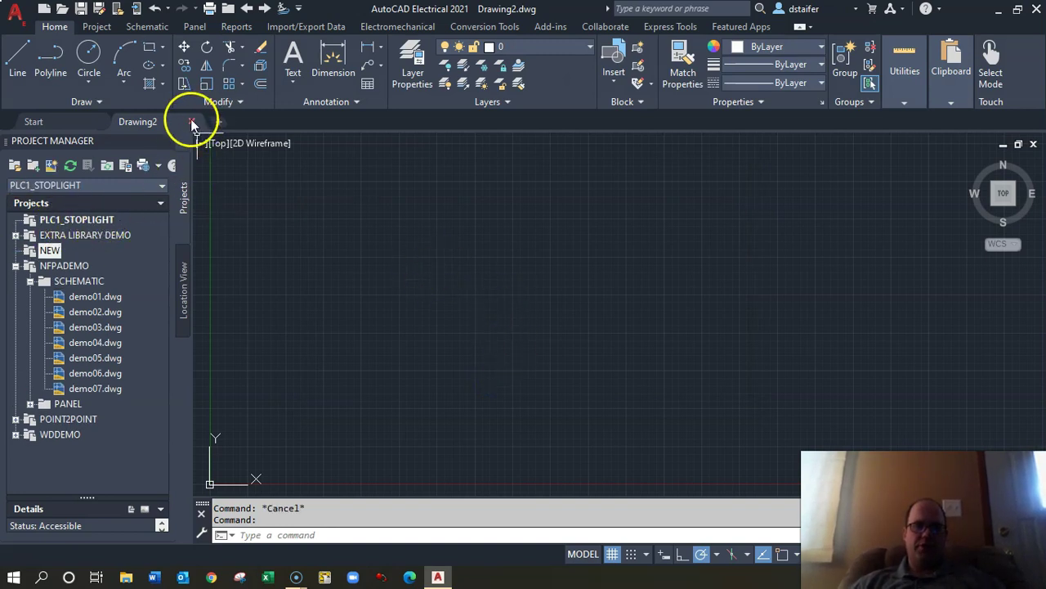
Step: Add a drawing named PLC_Schematic to the project, based on the ACAD_ELECTRICAL.dwt template
{"action": "right_click", "coordinate": [82, 221]}
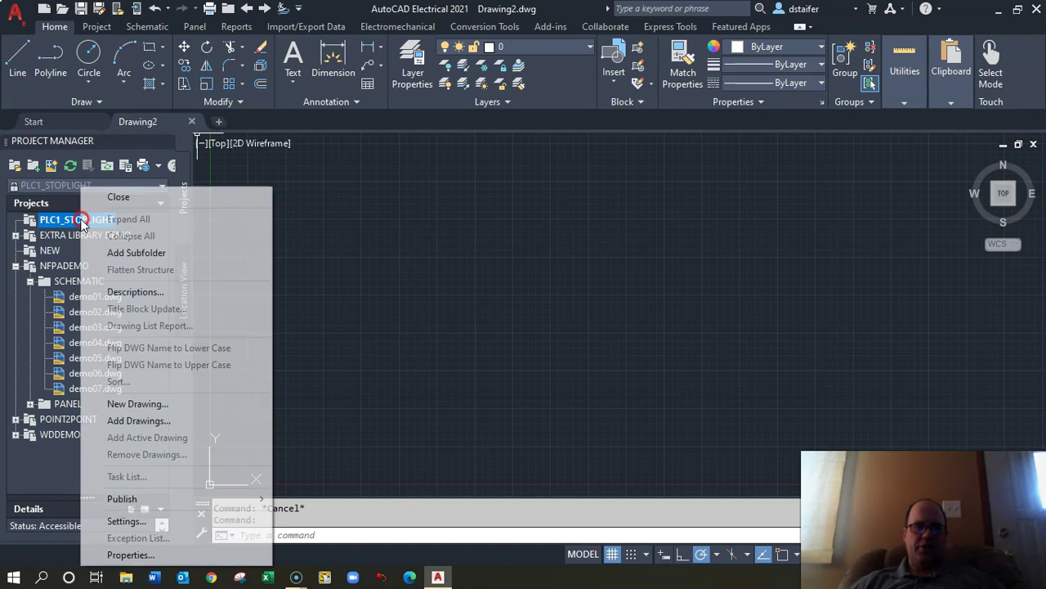
{"action": "left_click", "coordinate": [63, 219]}
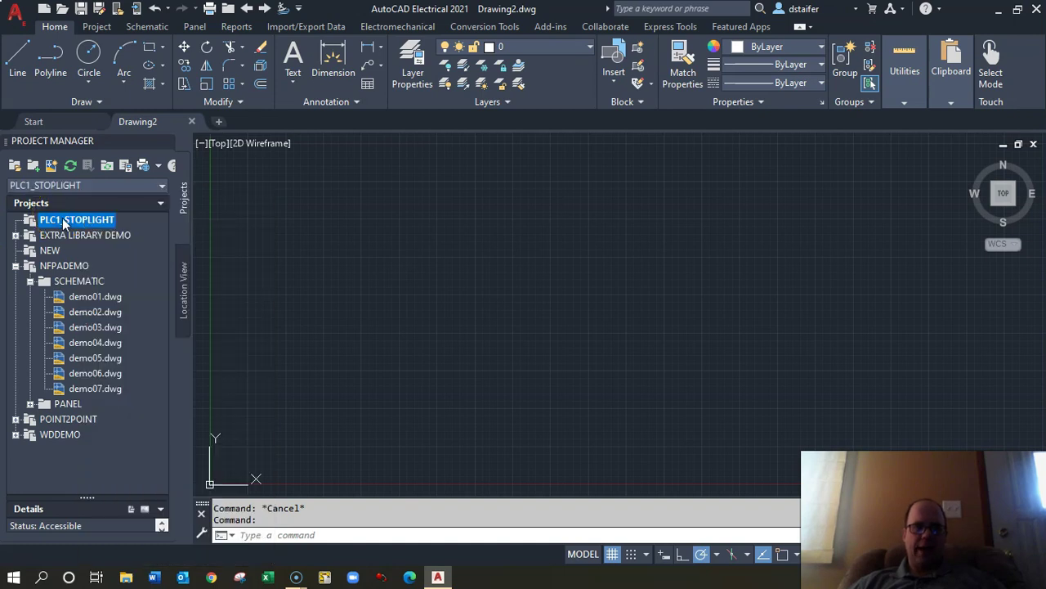
{"action": "left_click", "coordinate": [52, 166]}
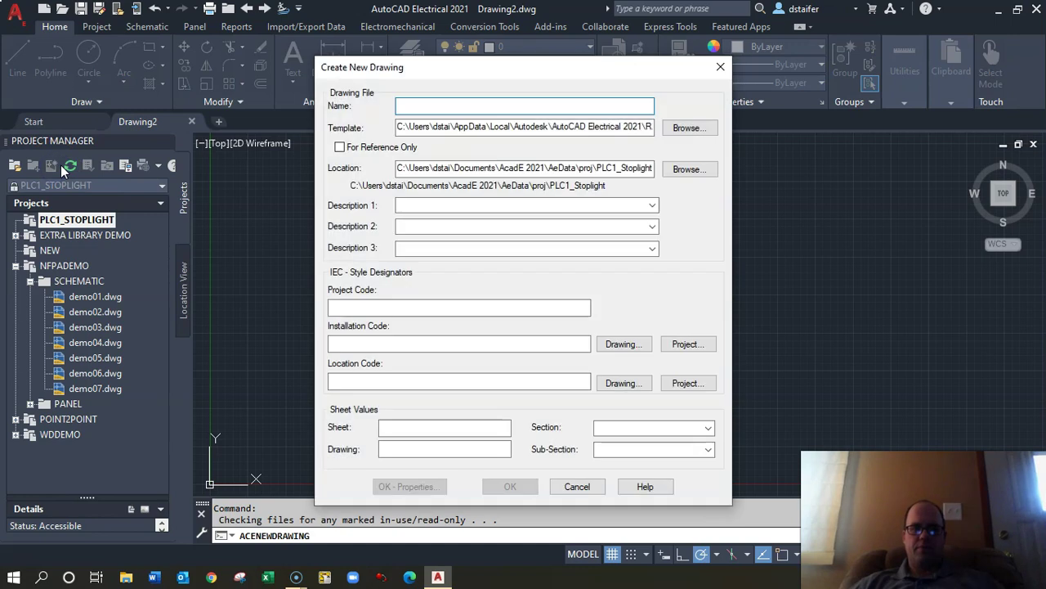
{"action": "left_click", "coordinate": [451, 104]}
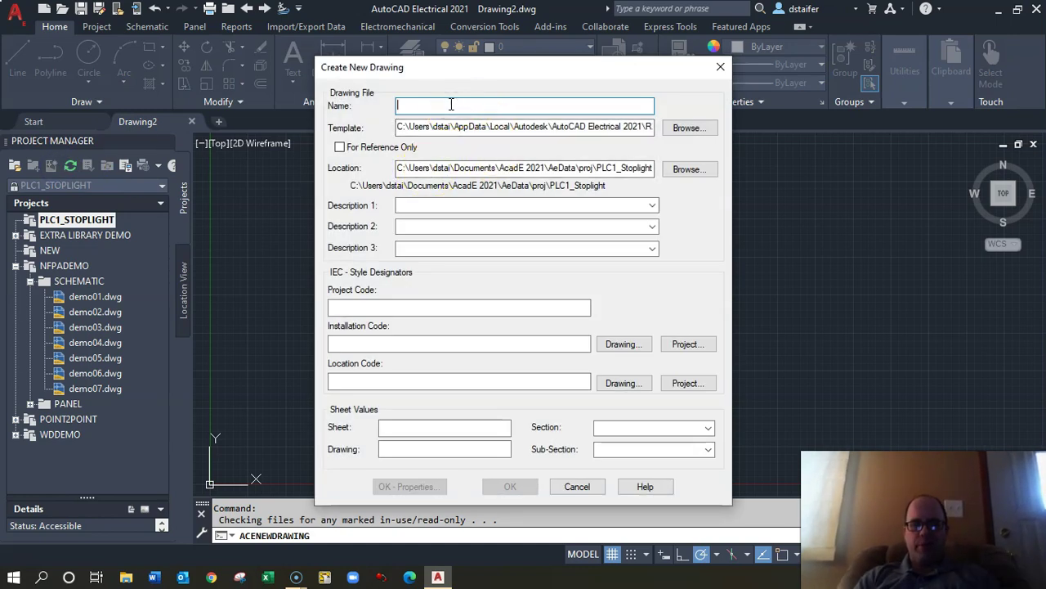
{"action": "type", "text": "PLC"}
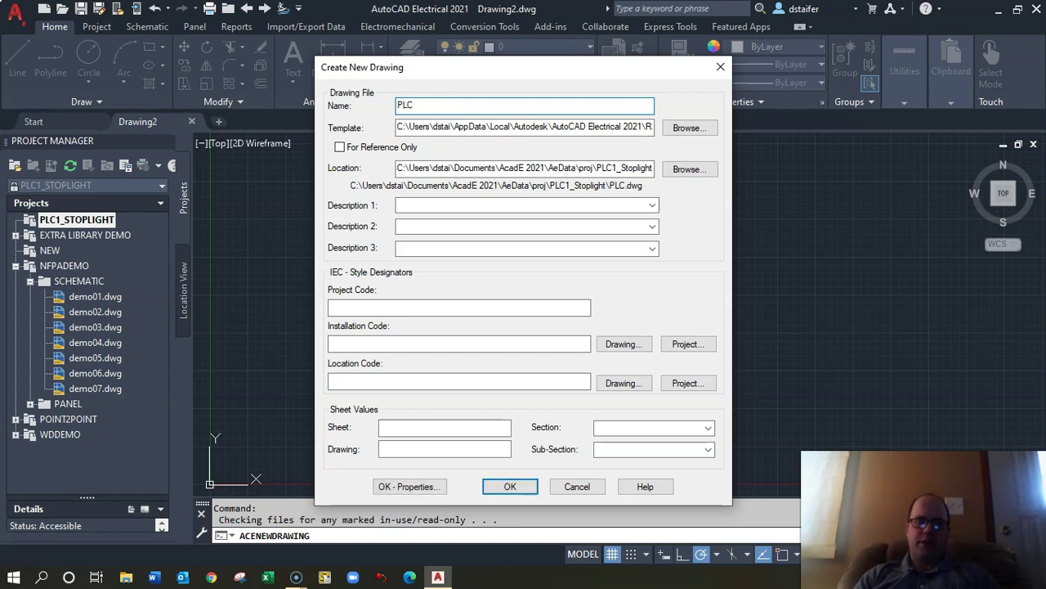
{"action": "type", "text": "_Sch"}
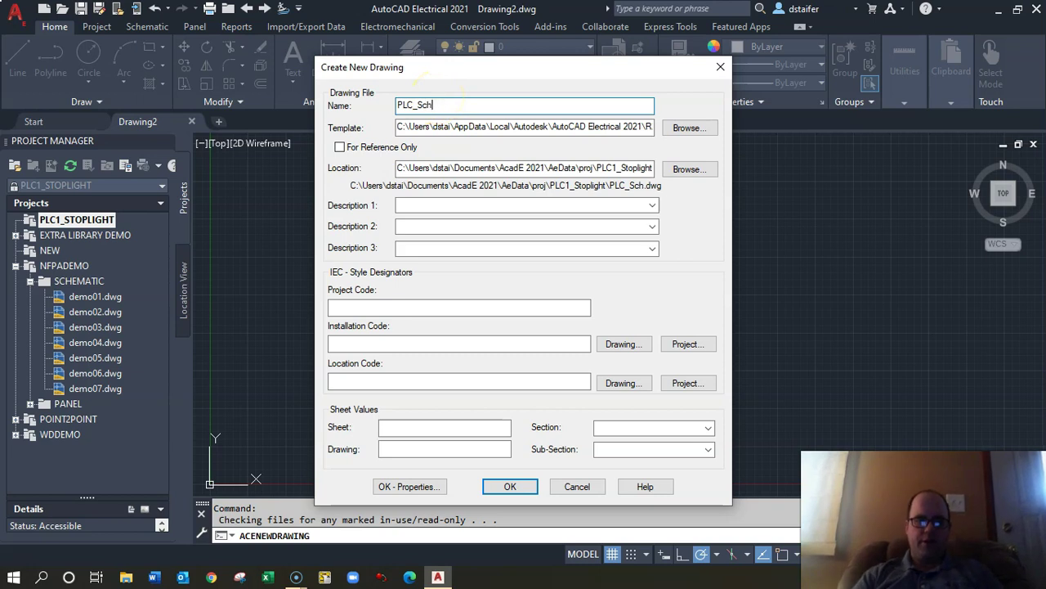
{"action": "type", "text": "atic"}
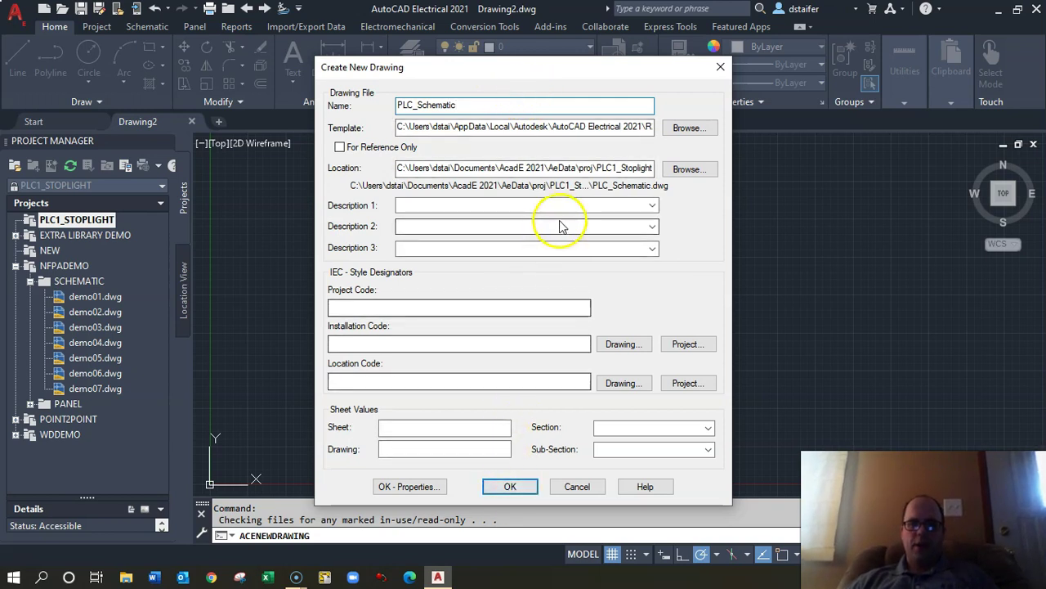
{"action": "left_click", "coordinate": [689, 128]}
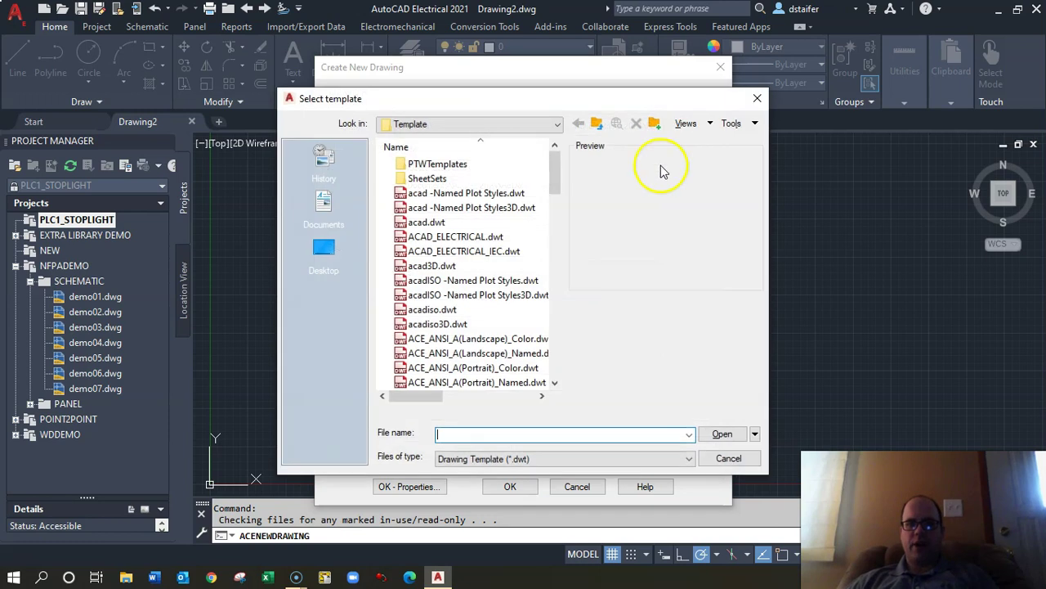
{"action": "left_click", "coordinate": [429, 223]}
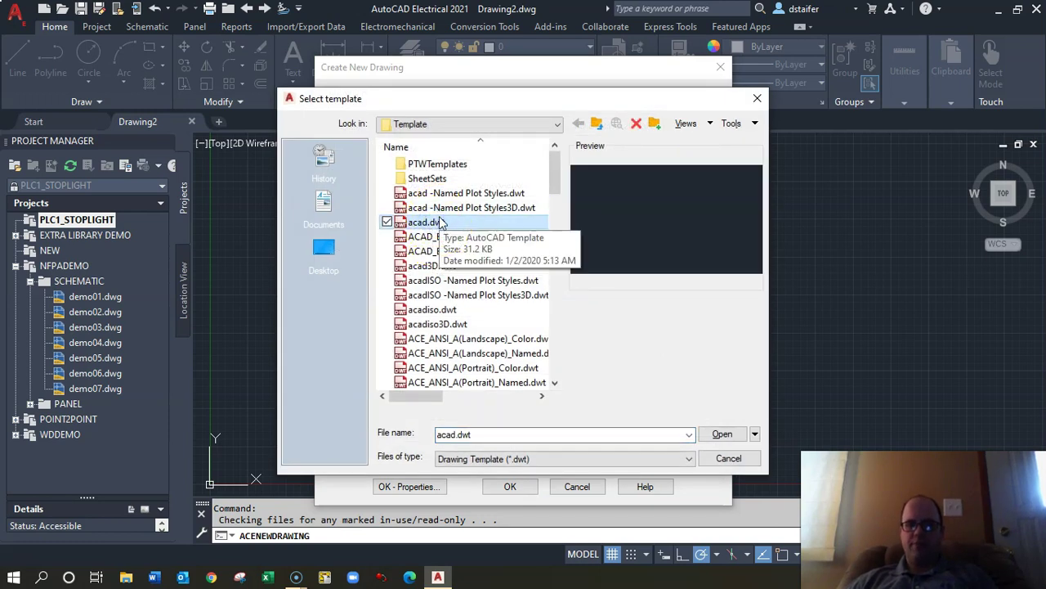
{"action": "left_click", "coordinate": [471, 238]}
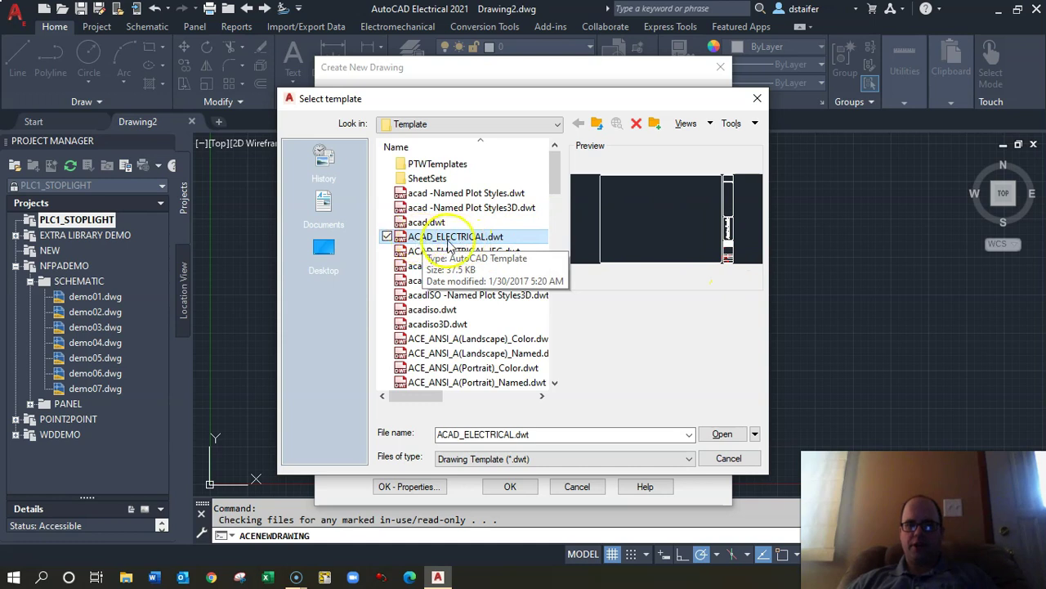
{"action": "left_click", "coordinate": [719, 434]}
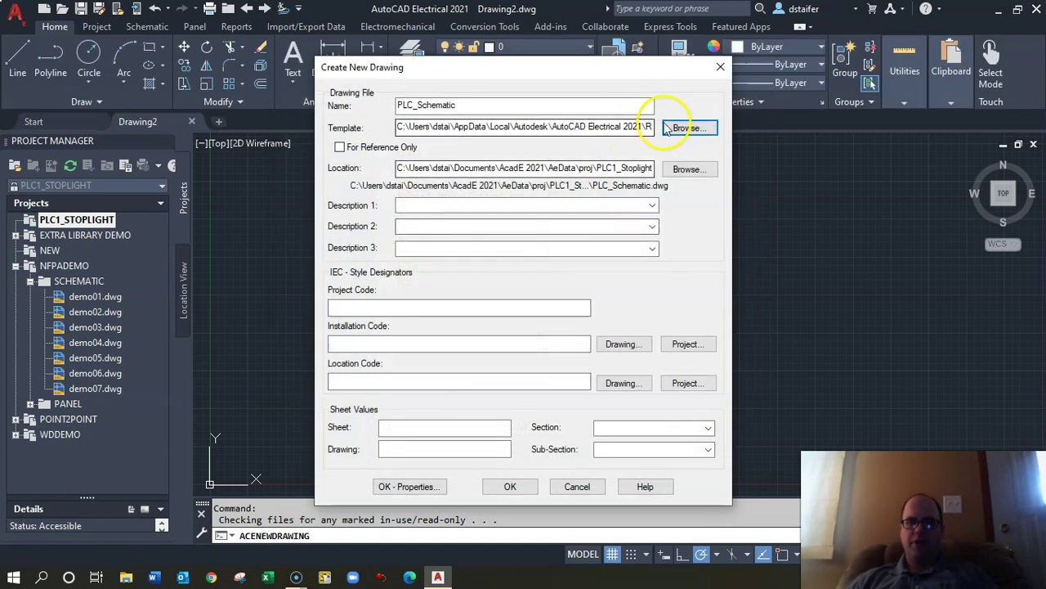
{"action": "left_click", "coordinate": [525, 486]}
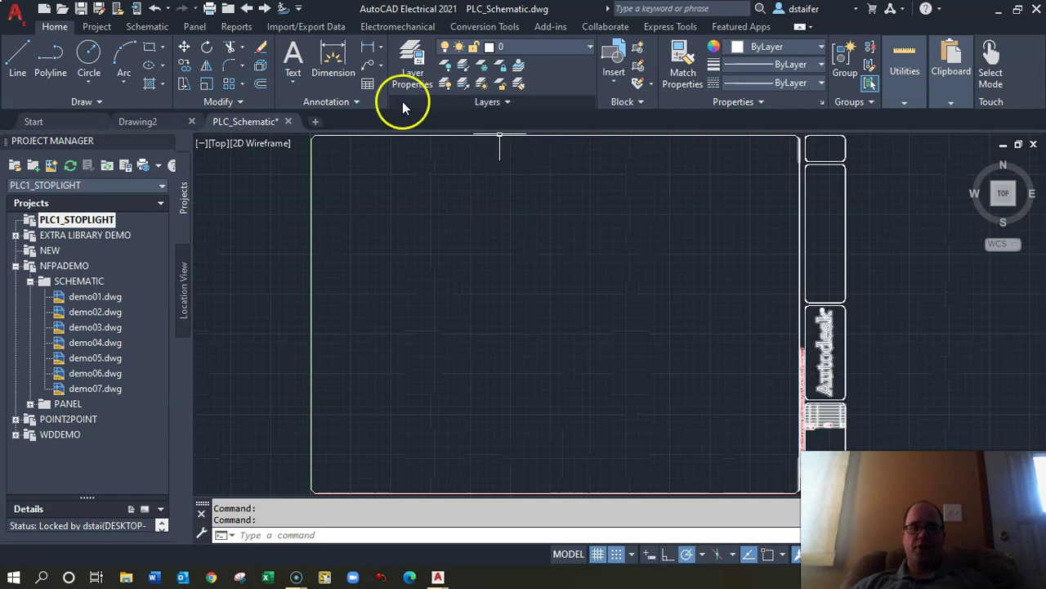
Step: Insert a ladder from the sheet's upper left with rungs numbered 1 to 20
{"action": "left_click", "coordinate": [139, 27]}
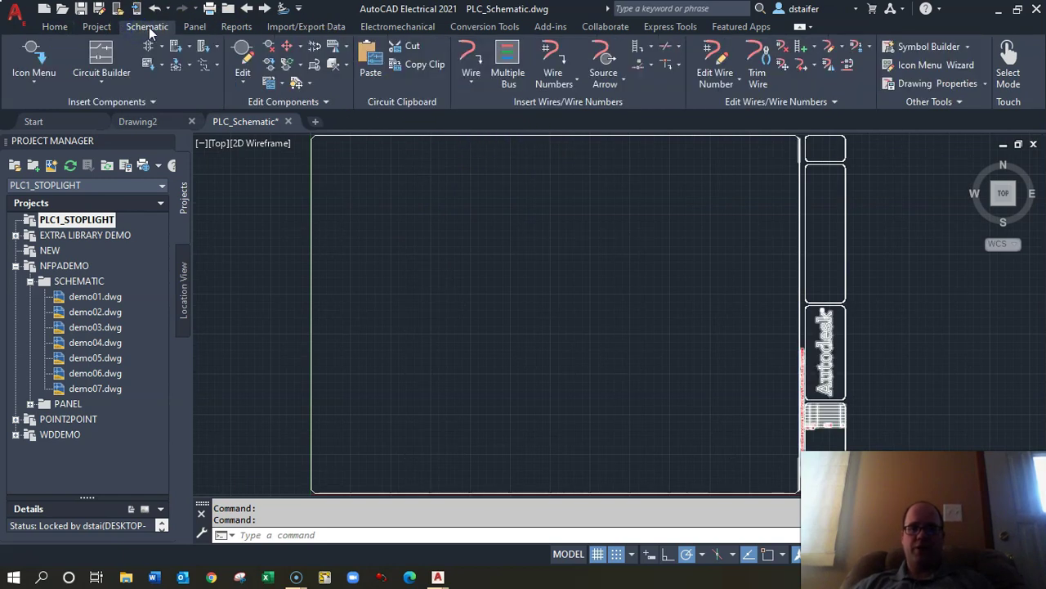
{"action": "left_click", "coordinate": [636, 46]}
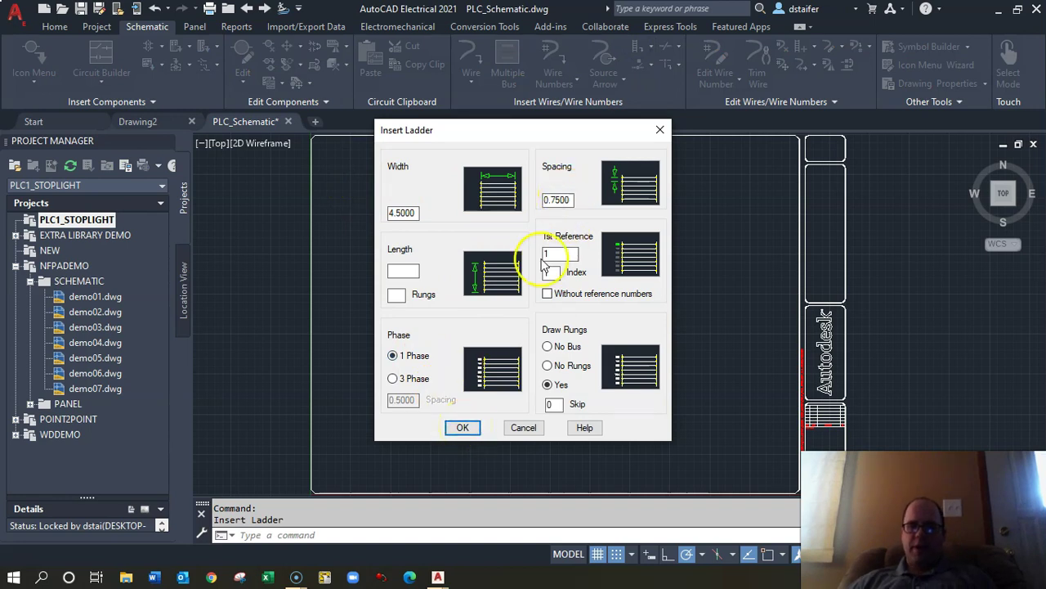
{"action": "left_click", "coordinate": [463, 425]}
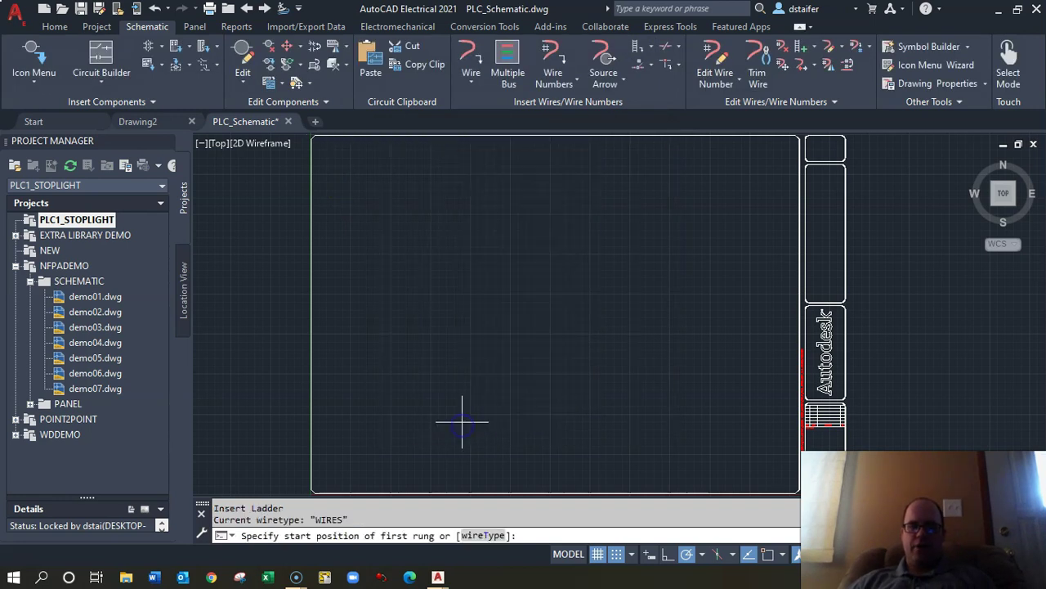
{"action": "left_click", "coordinate": [348, 173]}
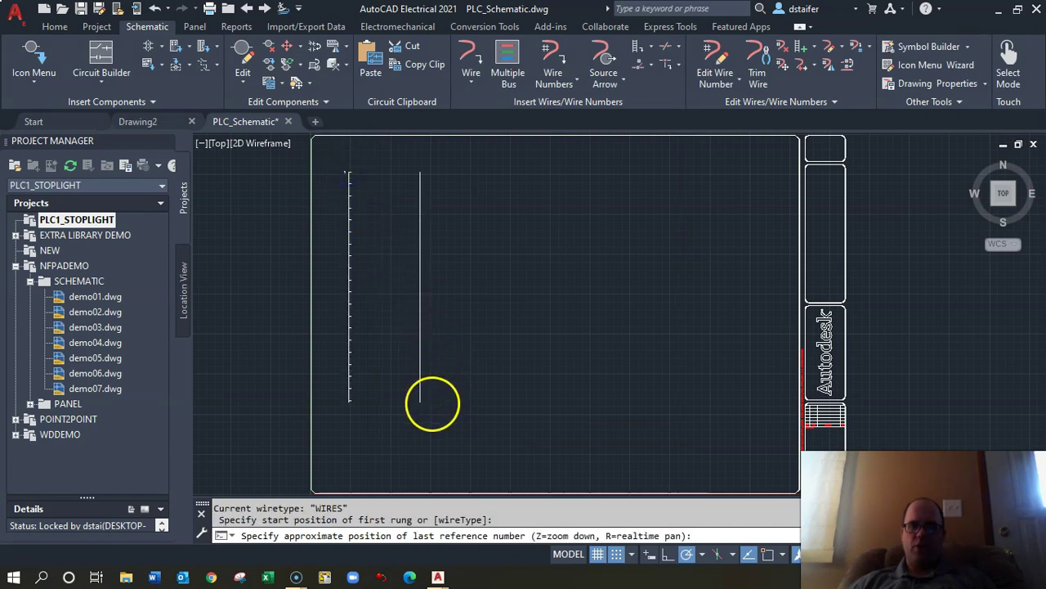
{"action": "left_click", "coordinate": [431, 410]}
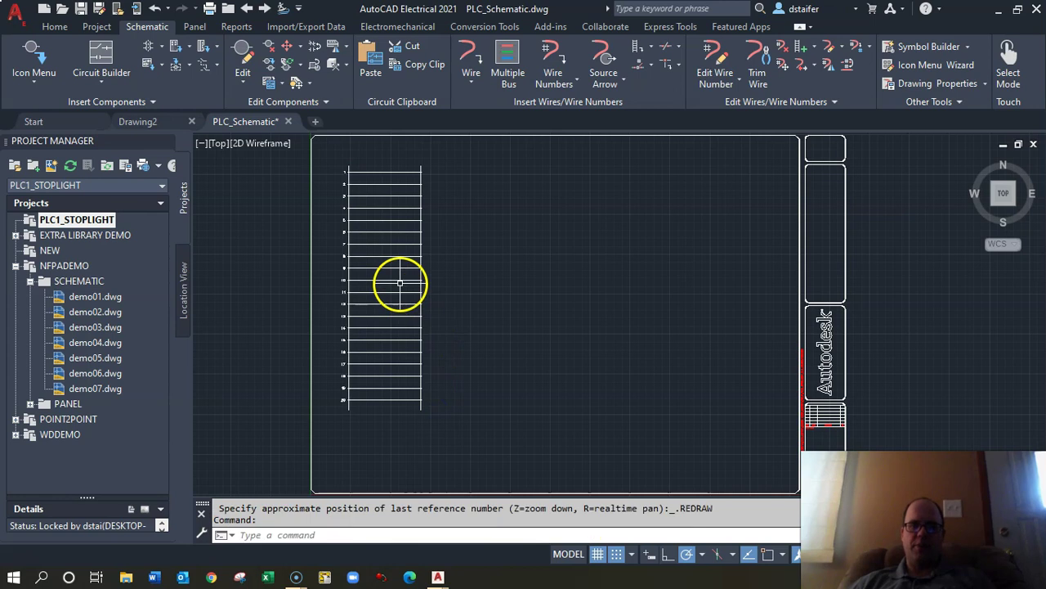
Step: Zoom to rung 1 and bring up wire editing options at its right end
{"action": "scroll", "coordinate": [381, 255], "scroll_direction": "up", "scroll_amount": 2}
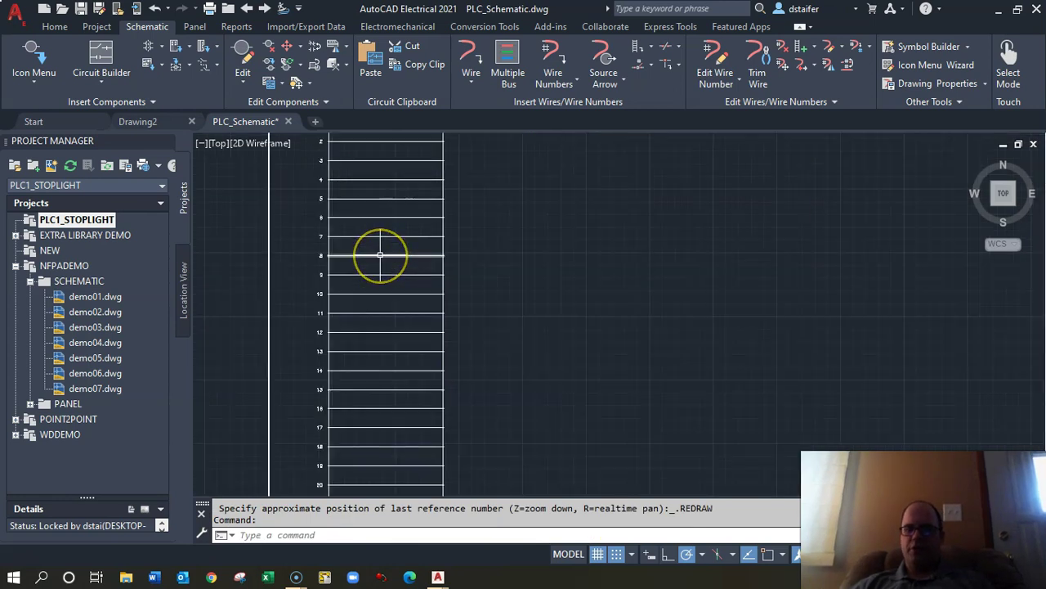
{"action": "scroll", "coordinate": [385, 254], "scroll_direction": "up", "scroll_amount": 2}
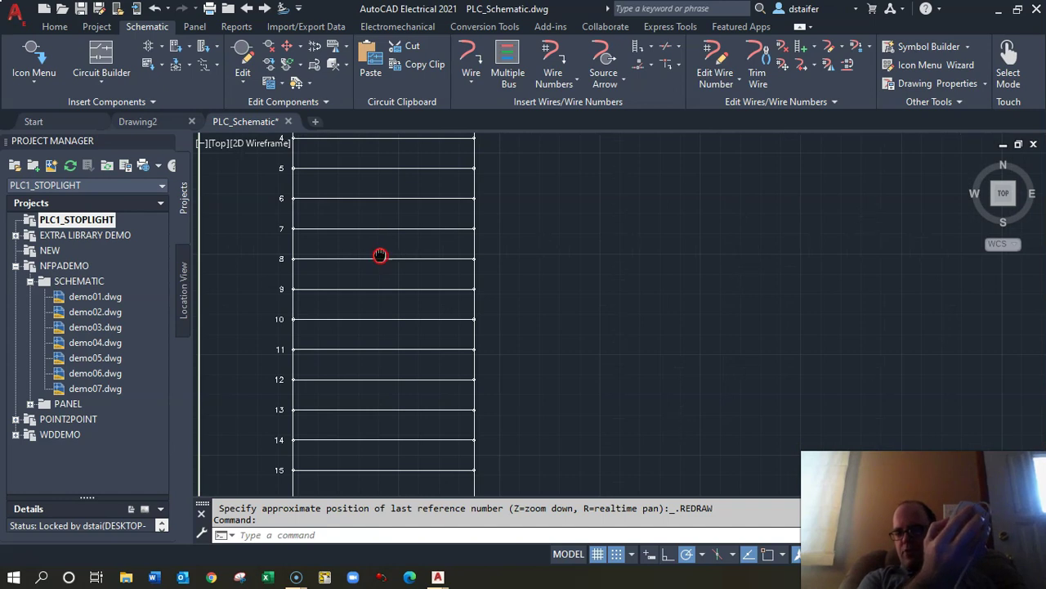
{"action": "middle_click_drag", "start_coordinate": [380, 255], "coordinate": [392, 384]}
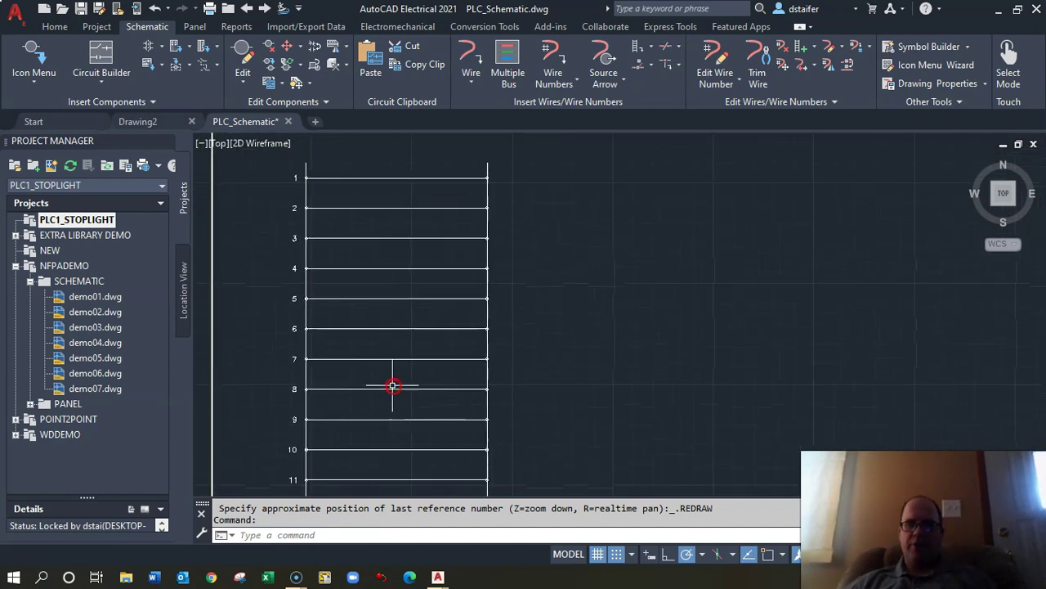
{"action": "right_click", "coordinate": [379, 139]}
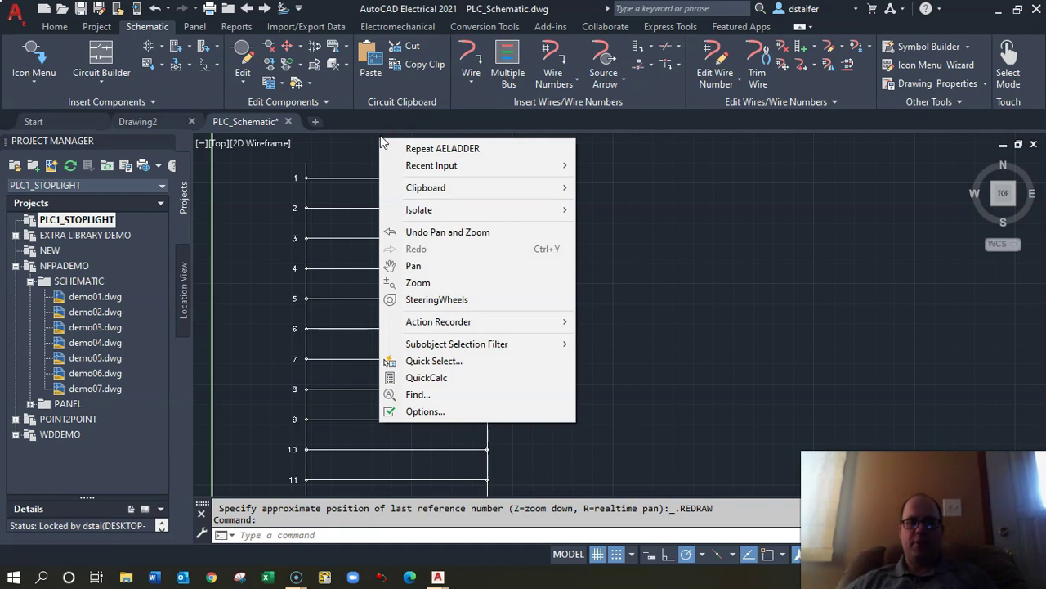
{"action": "left_click", "coordinate": [346, 155]}
{"action": "right_click", "coordinate": [346, 154]}
{"action": "left_click", "coordinate": [320, 164]}
{"action": "left_click", "coordinate": [344, 170]}
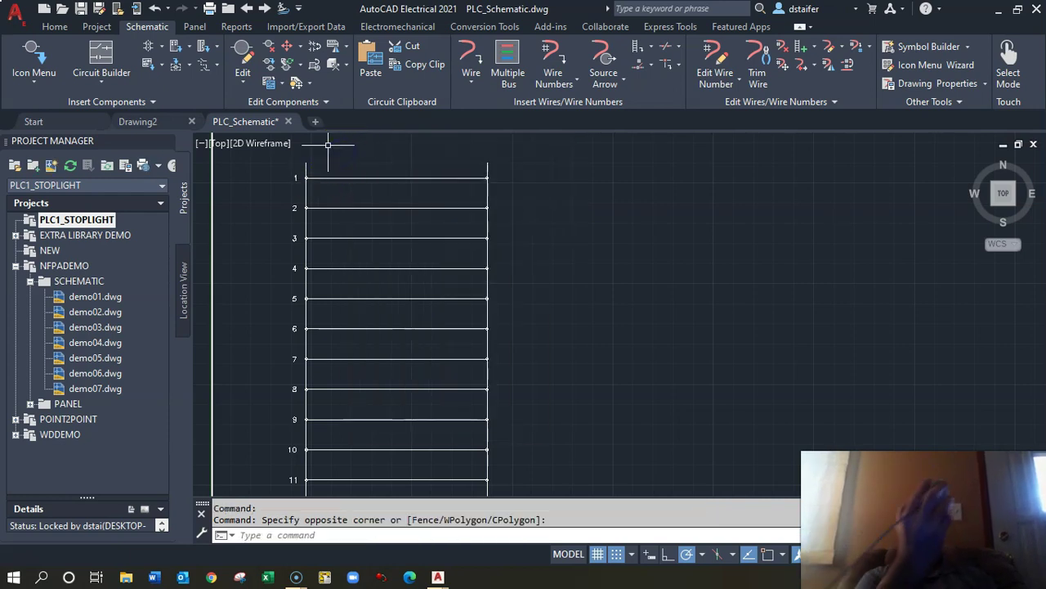
{"action": "left_click", "coordinate": [363, 175]}
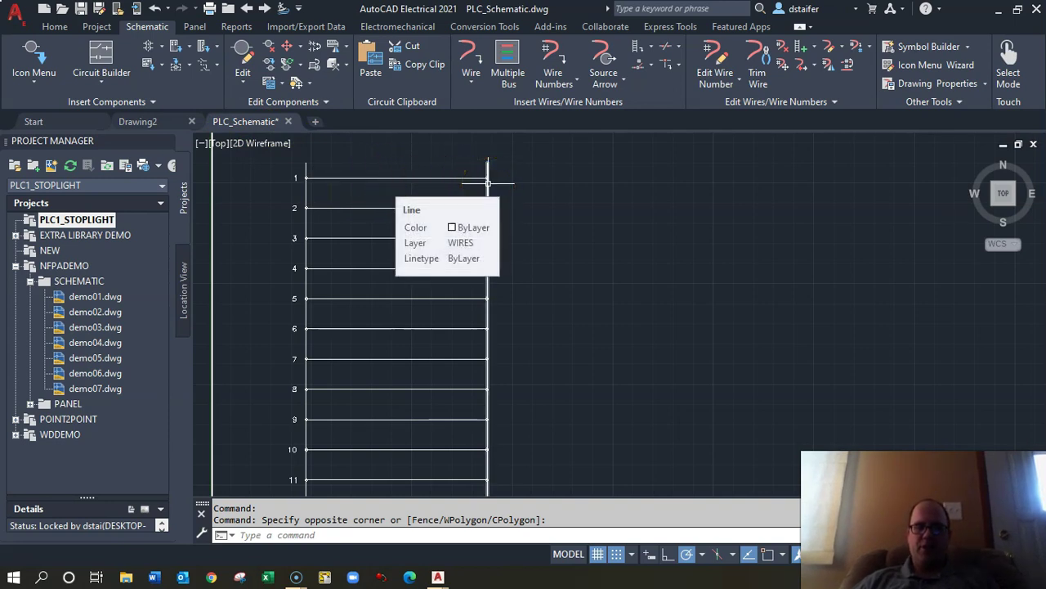
{"action": "left_click", "coordinate": [461, 178]}
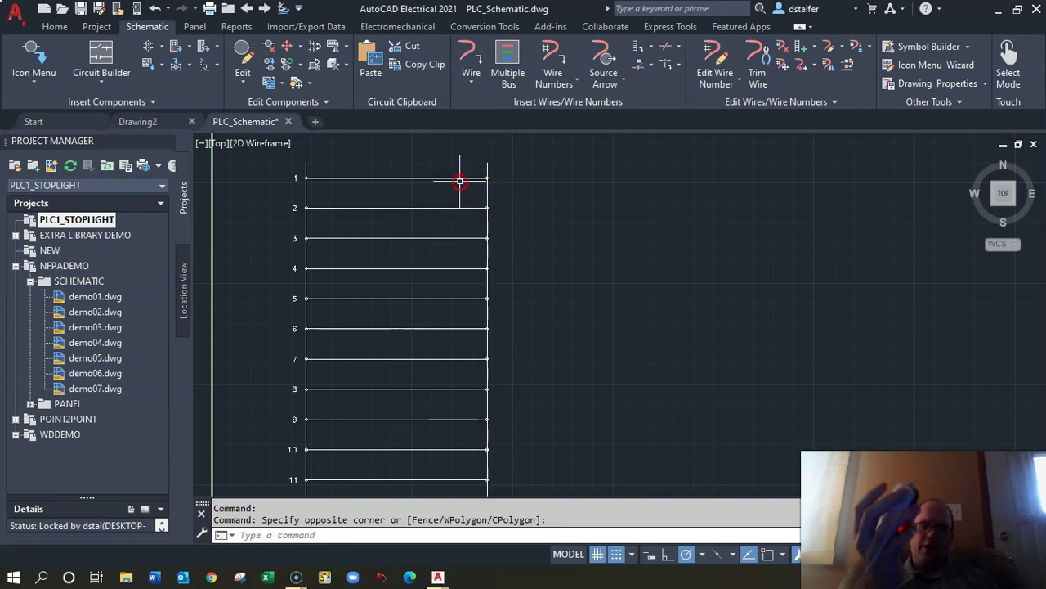
{"action": "right_click", "coordinate": [460, 180]}
{"action": "right_click", "coordinate": [507, 155]}
{"action": "right_click", "coordinate": [485, 188]}
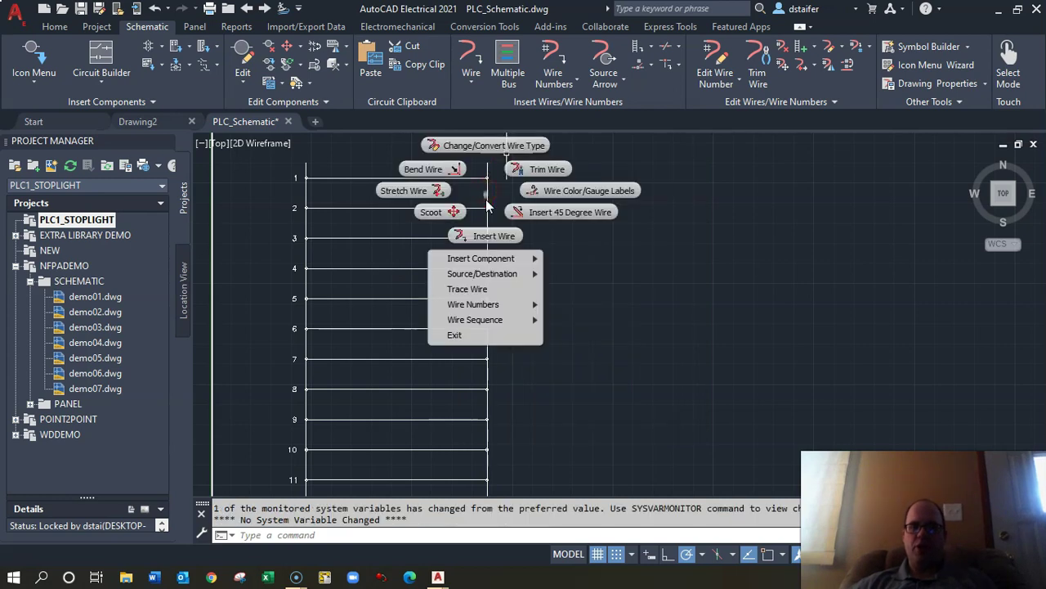
Step: Scoot the ladder's right rail further right and review the extended rungs
{"action": "left_click_drag", "start_coordinate": [487, 206], "coordinate": [452, 212]}
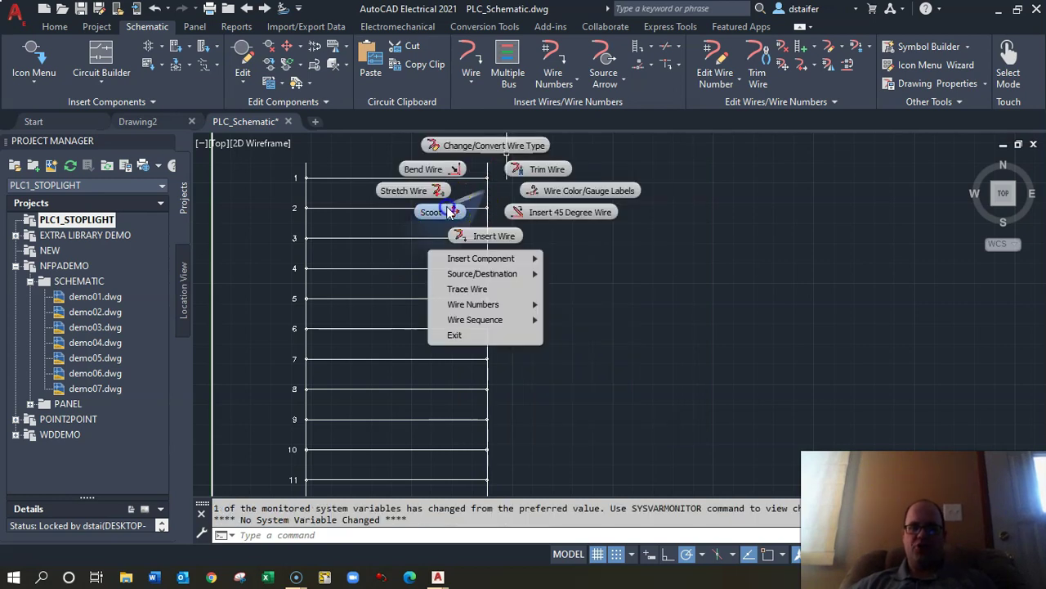
{"action": "left_click", "coordinate": [449, 212]}
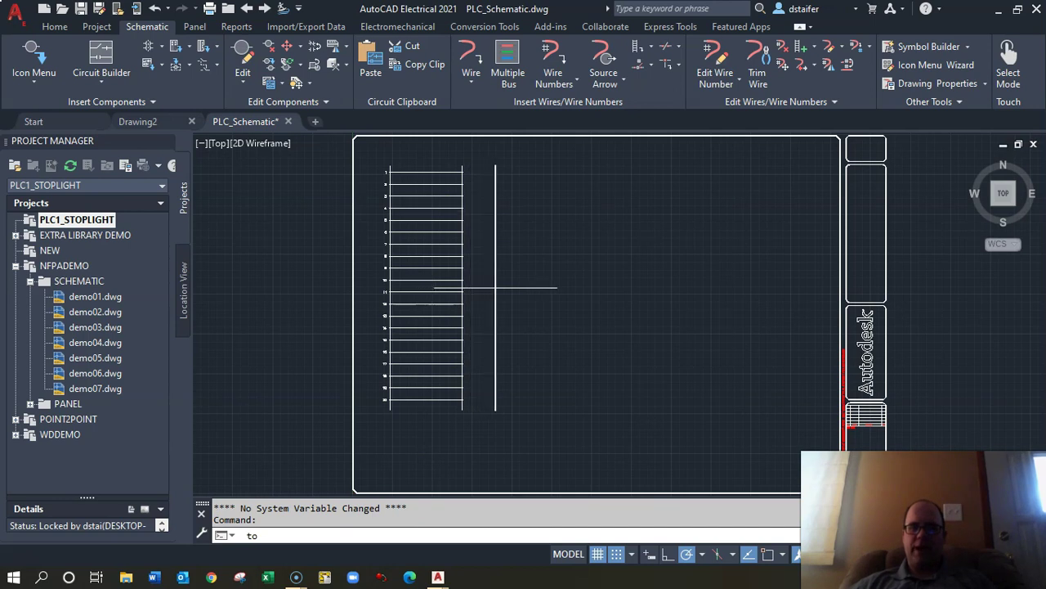
{"action": "left_click", "coordinate": [506, 211]}
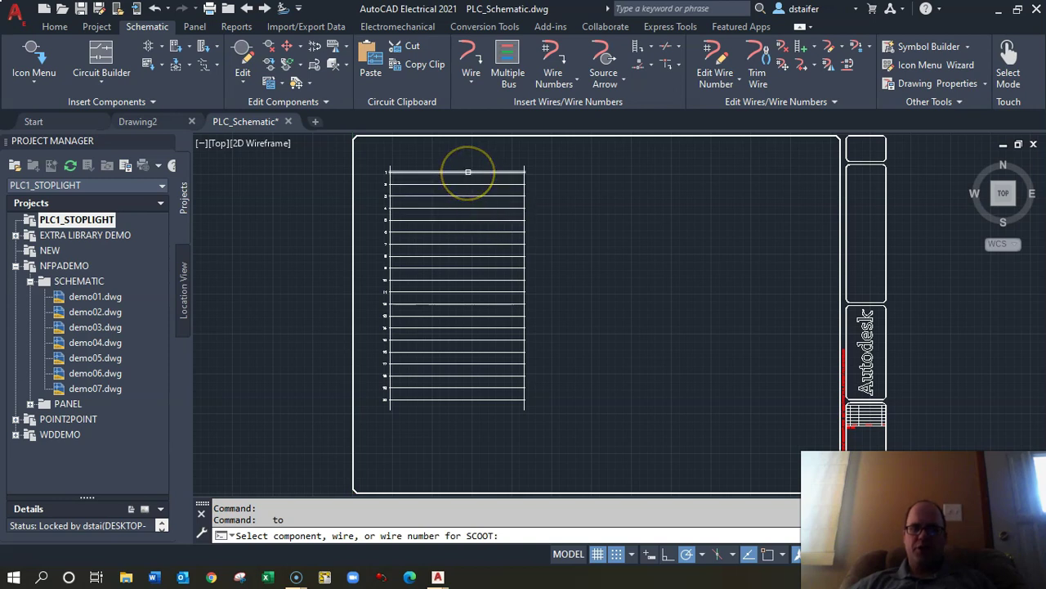
{"action": "scroll", "coordinate": [468, 172], "scroll_direction": "up", "scroll_amount": 4}
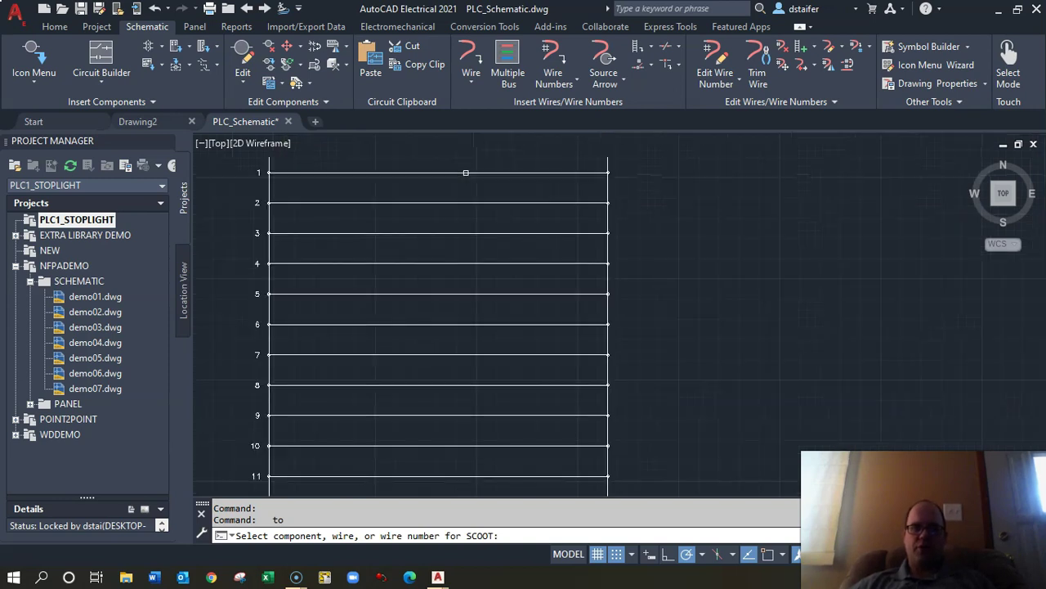
{"action": "scroll", "coordinate": [466, 172], "scroll_direction": "down", "scroll_amount": 2}
{"action": "left_click", "coordinate": [451, 164]}
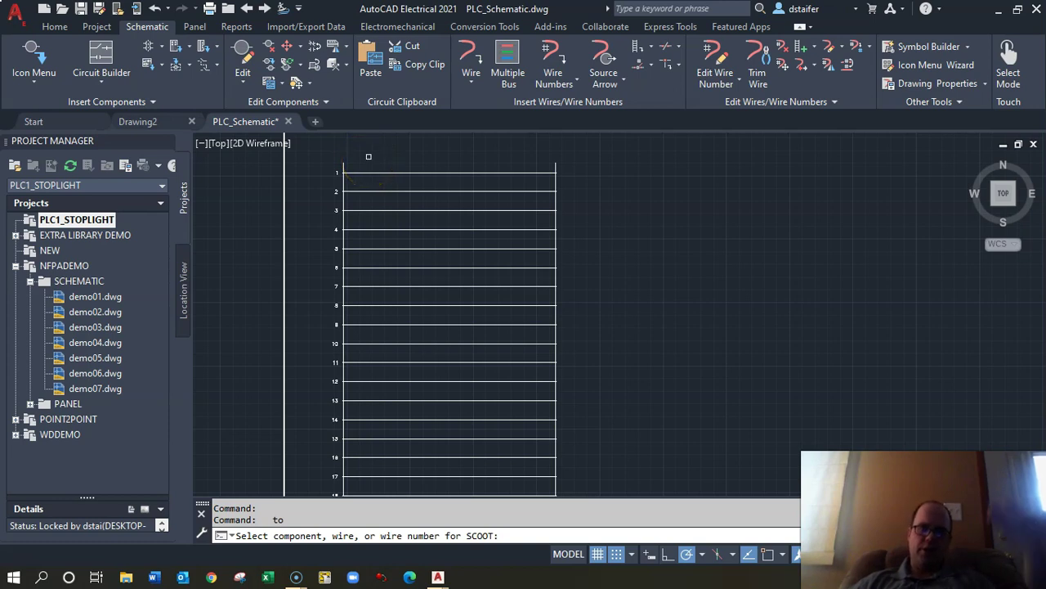
{"action": "left_click", "coordinate": [350, 141]}
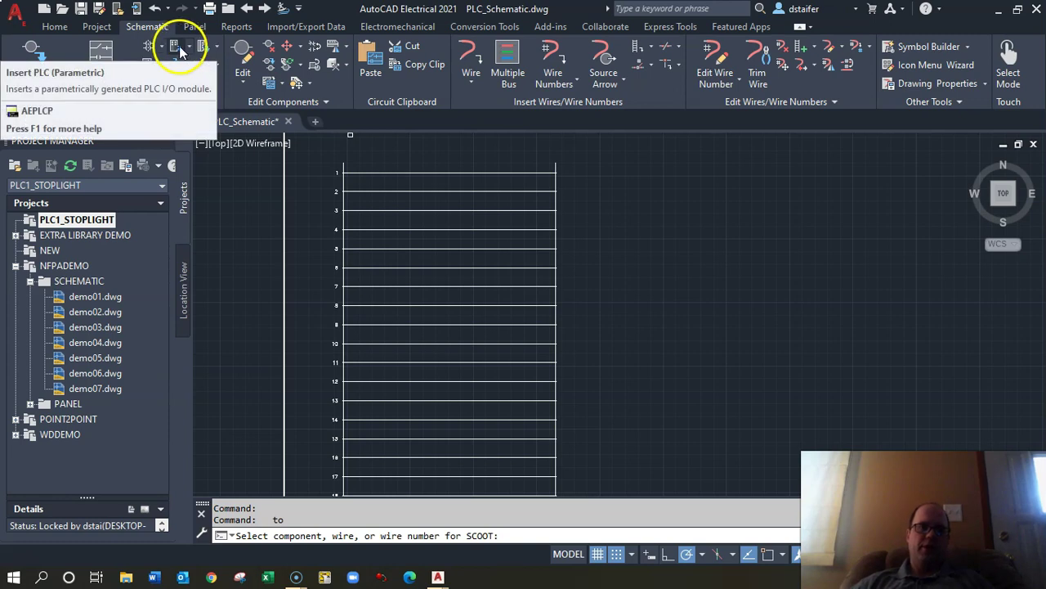
Step: In Insert PLC (Parametric), choose 1769-IQ16 from 1769 > Discrete Input
{"action": "left_click", "coordinate": [178, 47]}
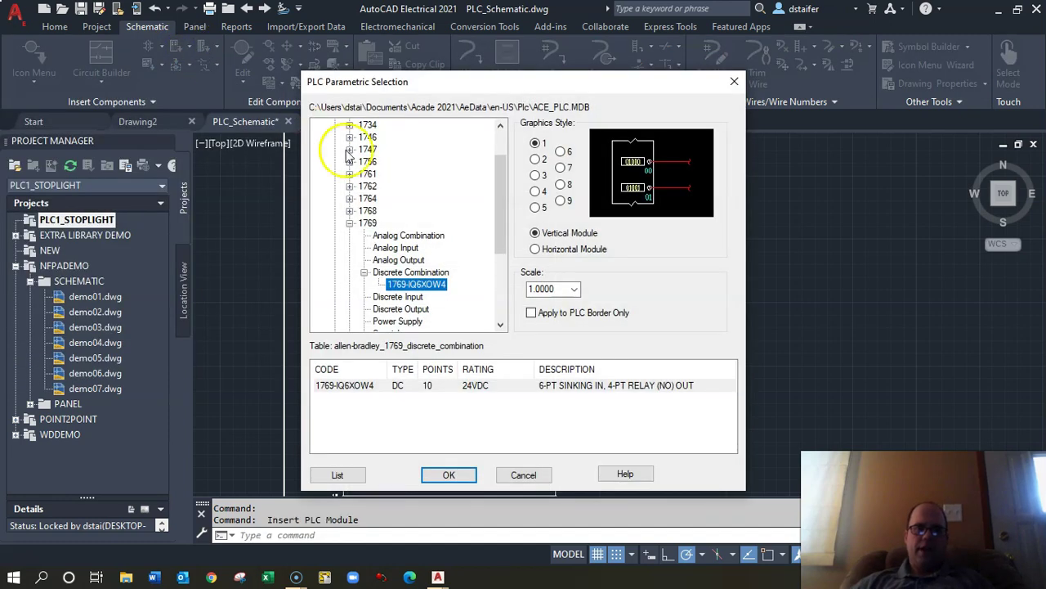
{"action": "left_click", "coordinate": [350, 222]}
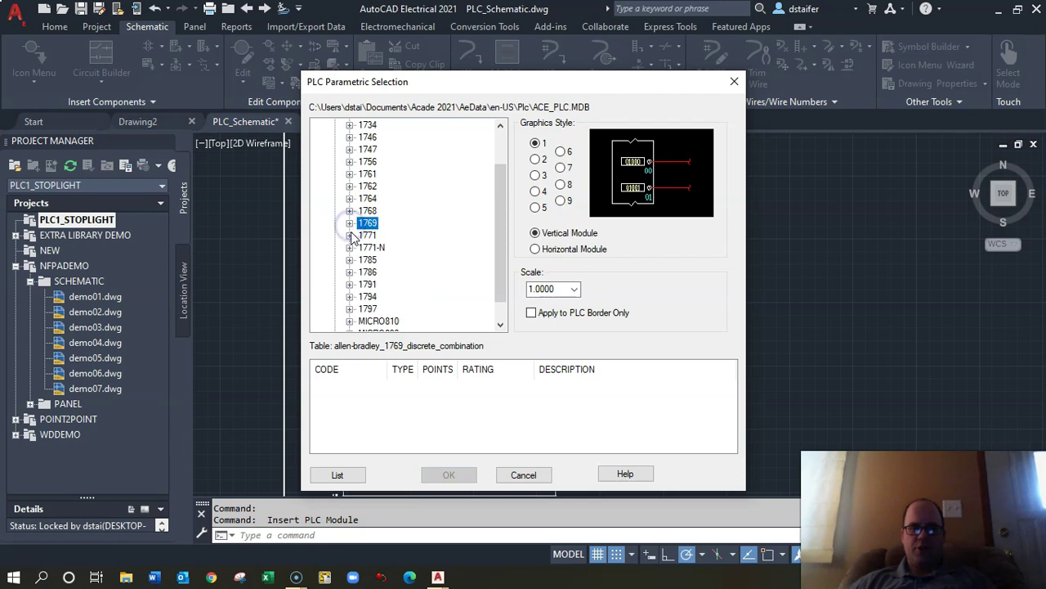
{"action": "scroll", "coordinate": [353, 235], "scroll_direction": "up", "scroll_amount": 1}
{"action": "left_click", "coordinate": [351, 259]}
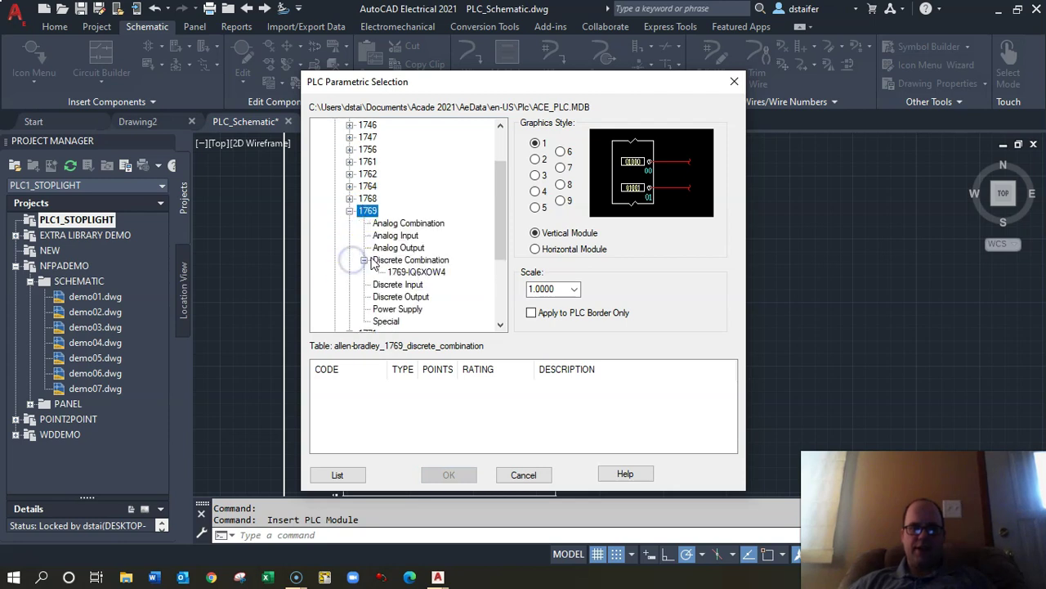
{"action": "left_click", "coordinate": [364, 260]}
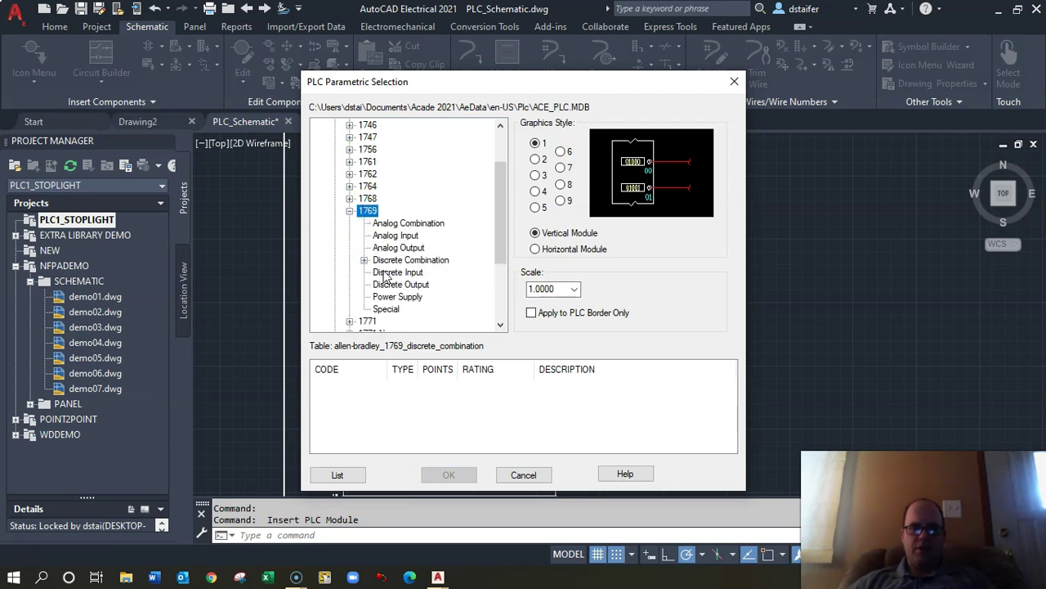
{"action": "left_click", "coordinate": [384, 273]}
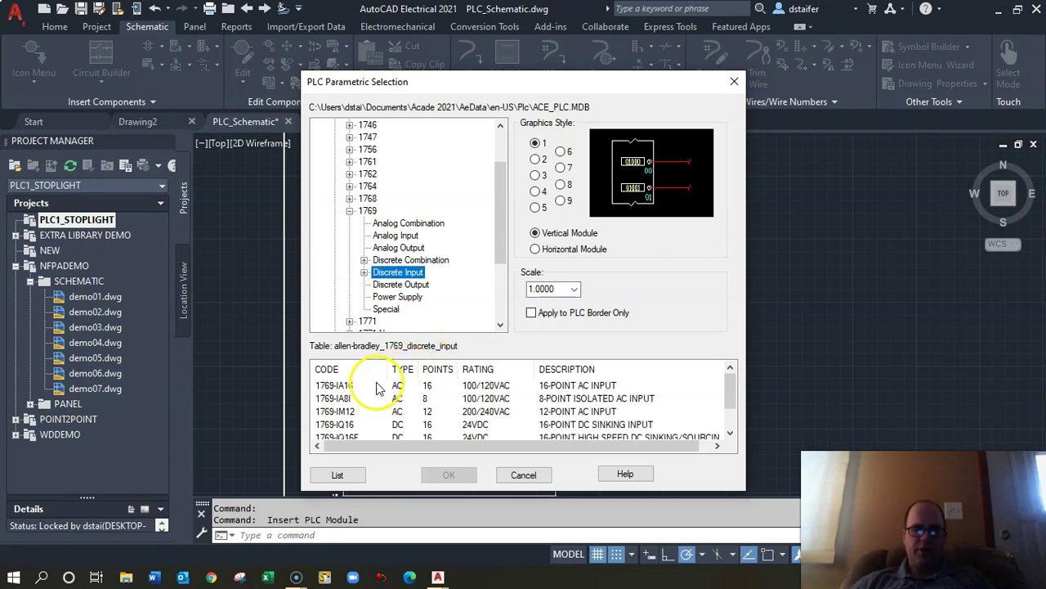
{"action": "scroll", "coordinate": [376, 389], "scroll_direction": "down", "scroll_amount": 1}
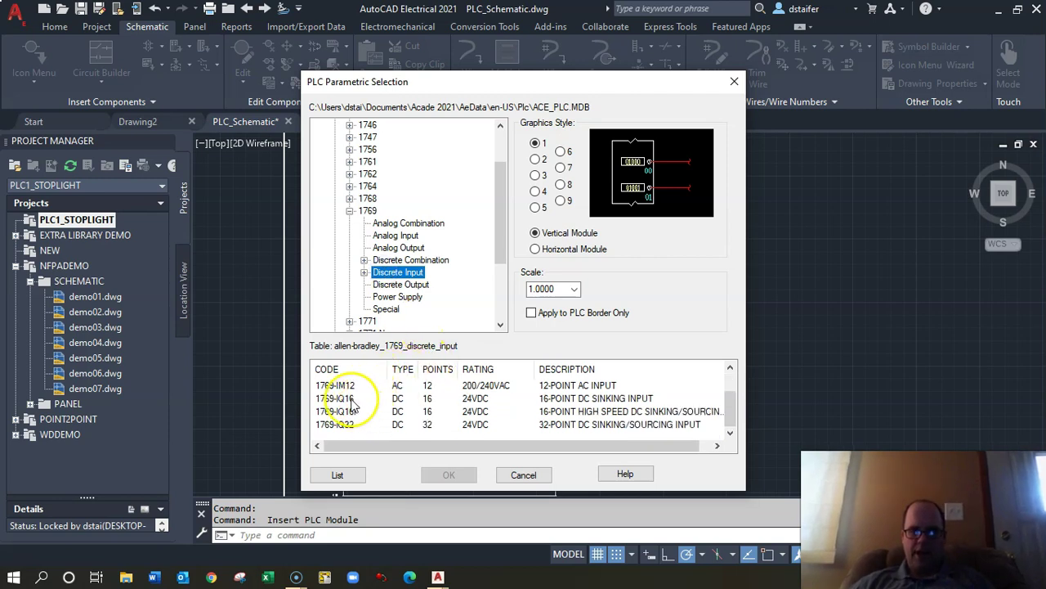
{"action": "left_click", "coordinate": [351, 399]}
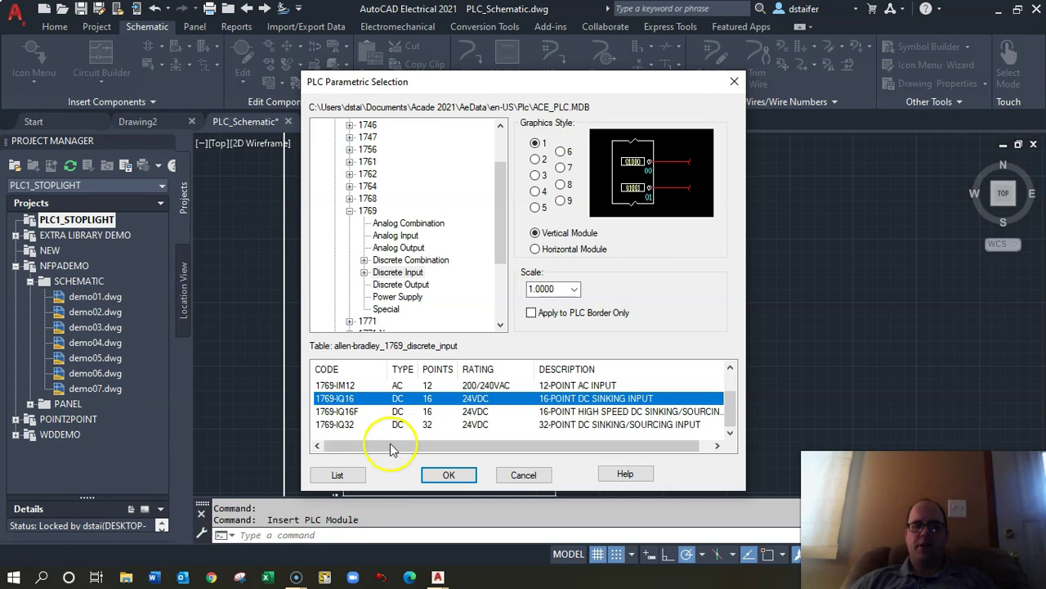
{"action": "left_click", "coordinate": [448, 476]}
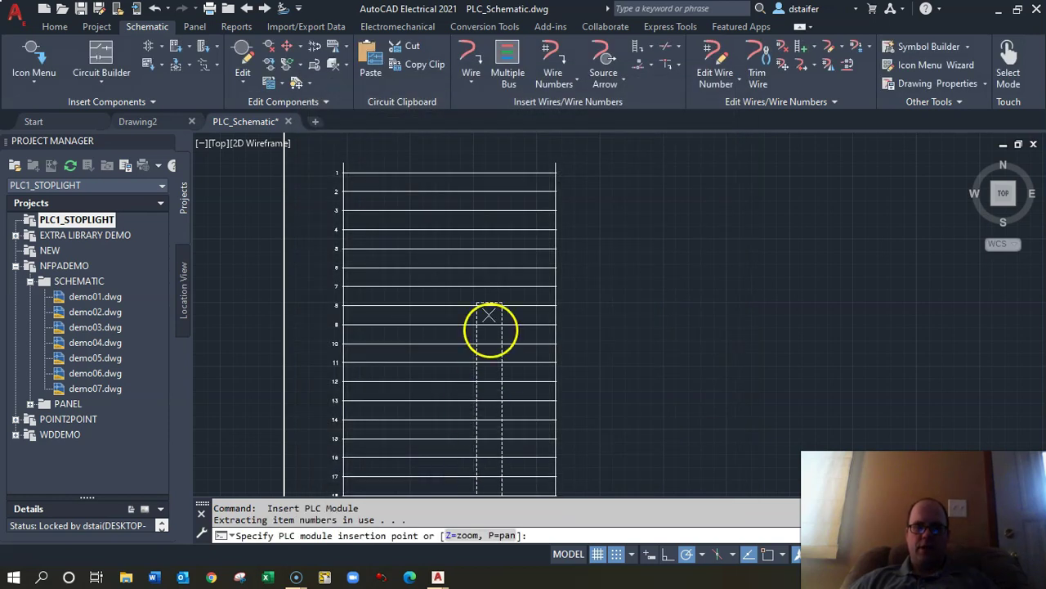
Step: Place the 1769-IQ16 module at rung 1, accepting the default module layout
{"action": "left_click", "coordinate": [508, 171]}
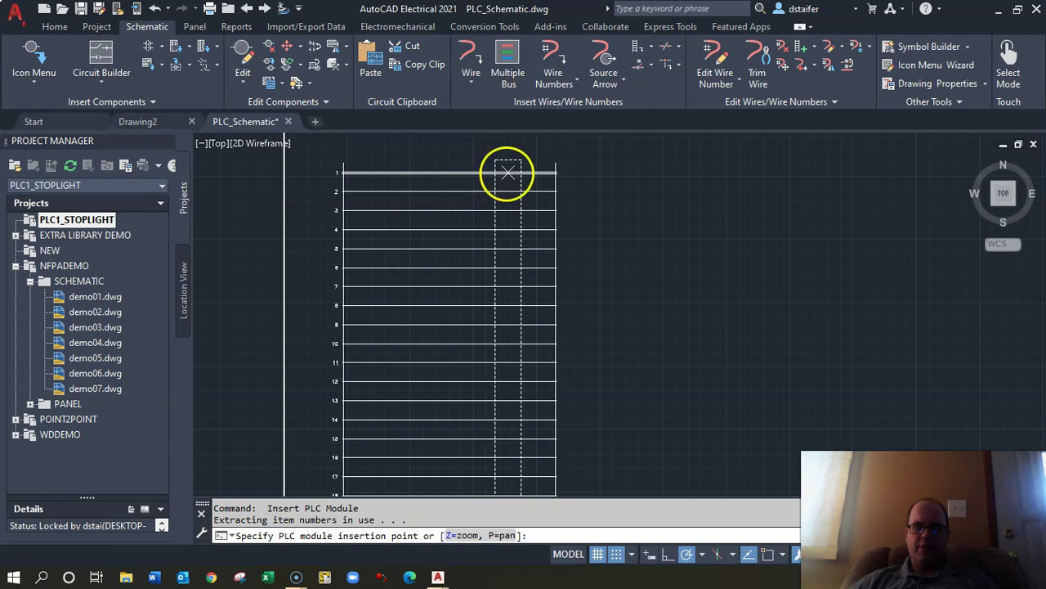
{"action": "left_click", "coordinate": [500, 172]}
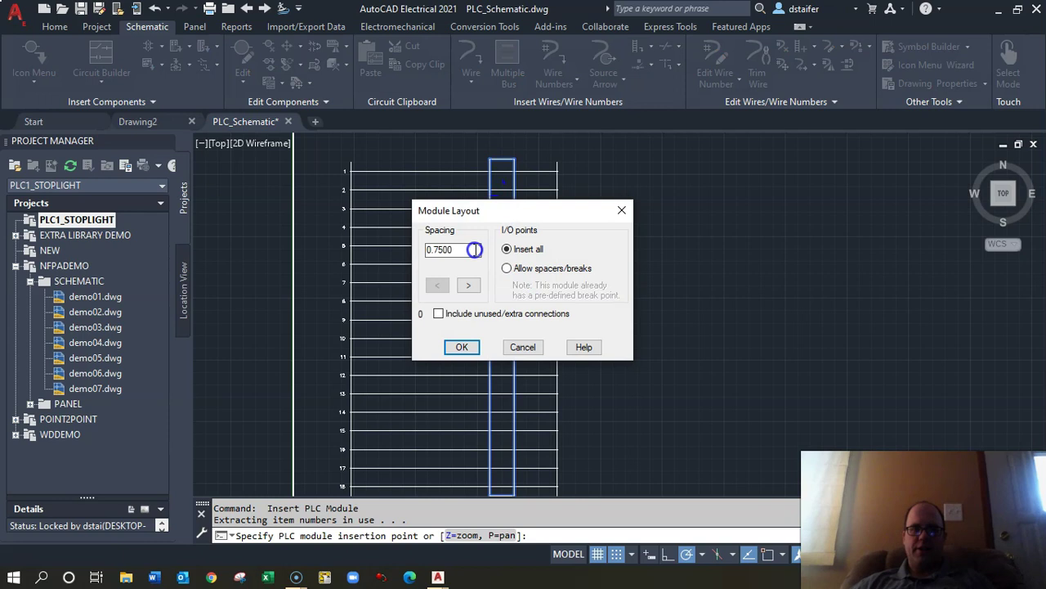
{"action": "left_click", "coordinate": [462, 347]}
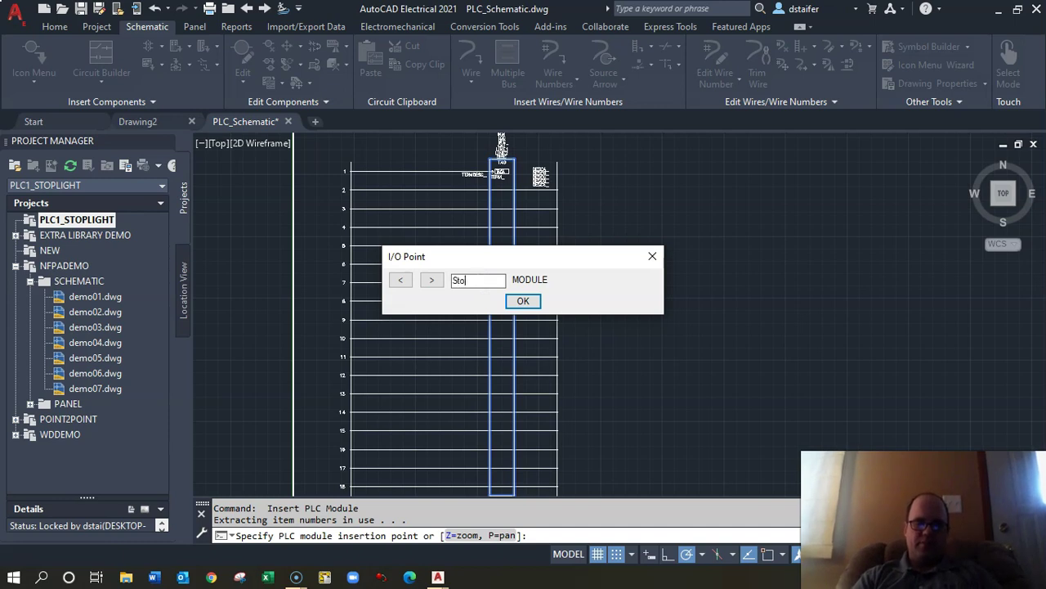
Step: Name the I/O Stoplight, start at I:Stoplight/00, place the second section, and use decimal
{"action": "type", "text": "Stoplight"}
{"action": "key", "text": "Return"}
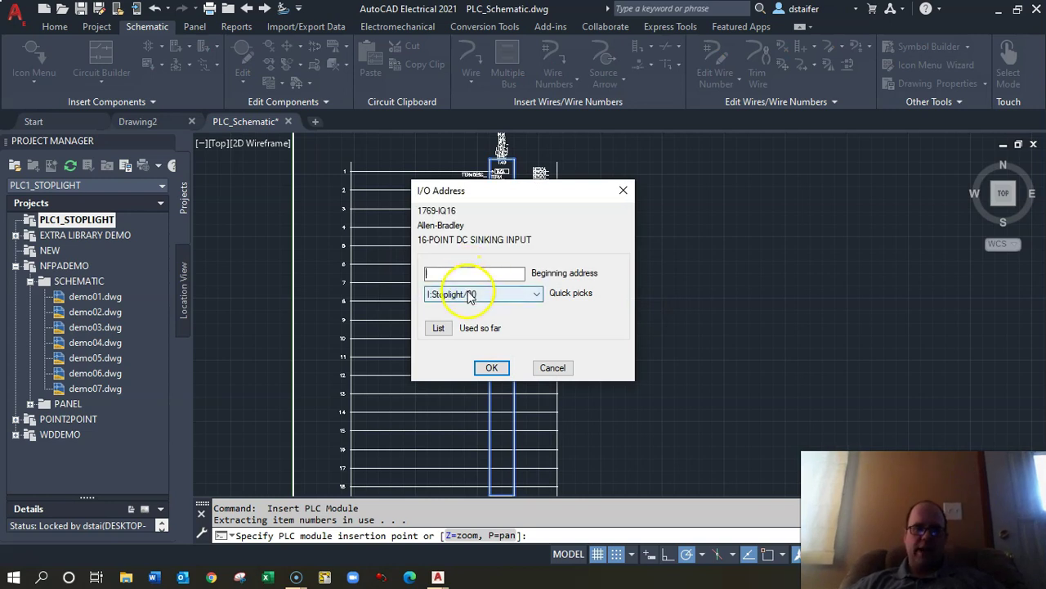
{"action": "left_click", "coordinate": [470, 294]}
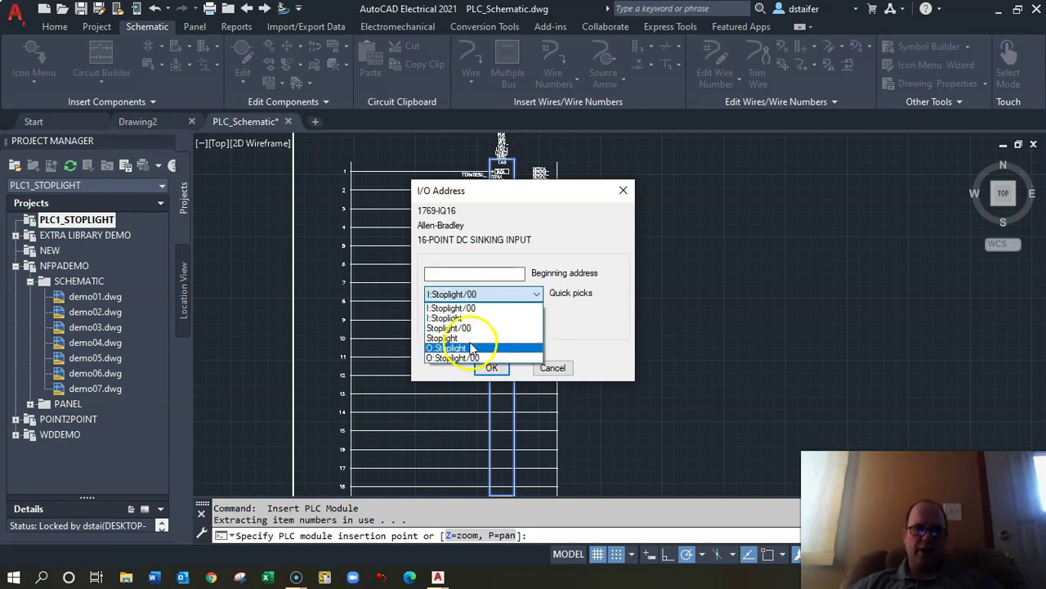
{"action": "left_click", "coordinate": [468, 309]}
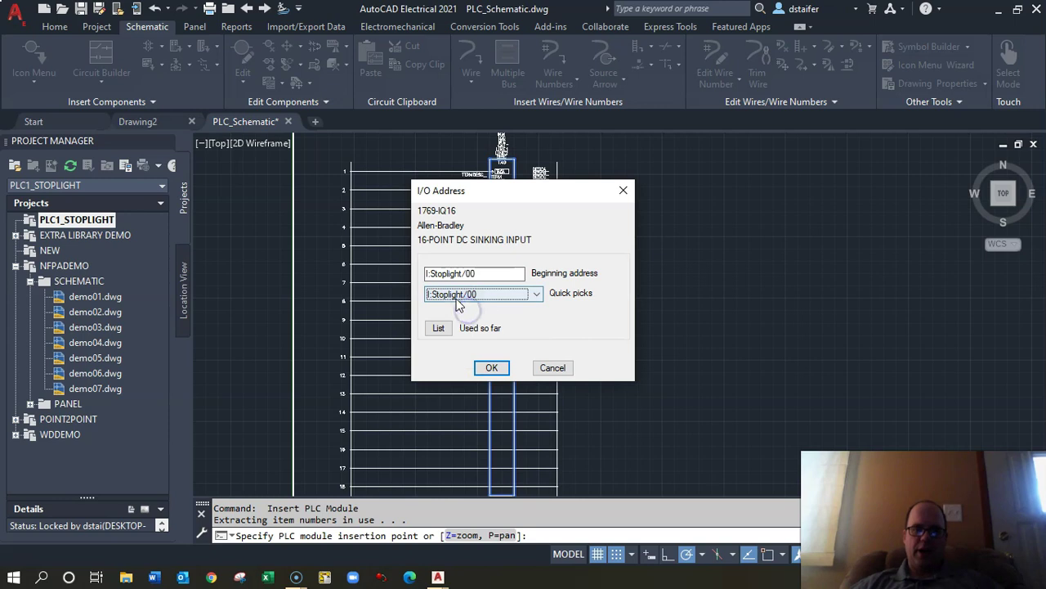
{"action": "left_click", "coordinate": [486, 365]}
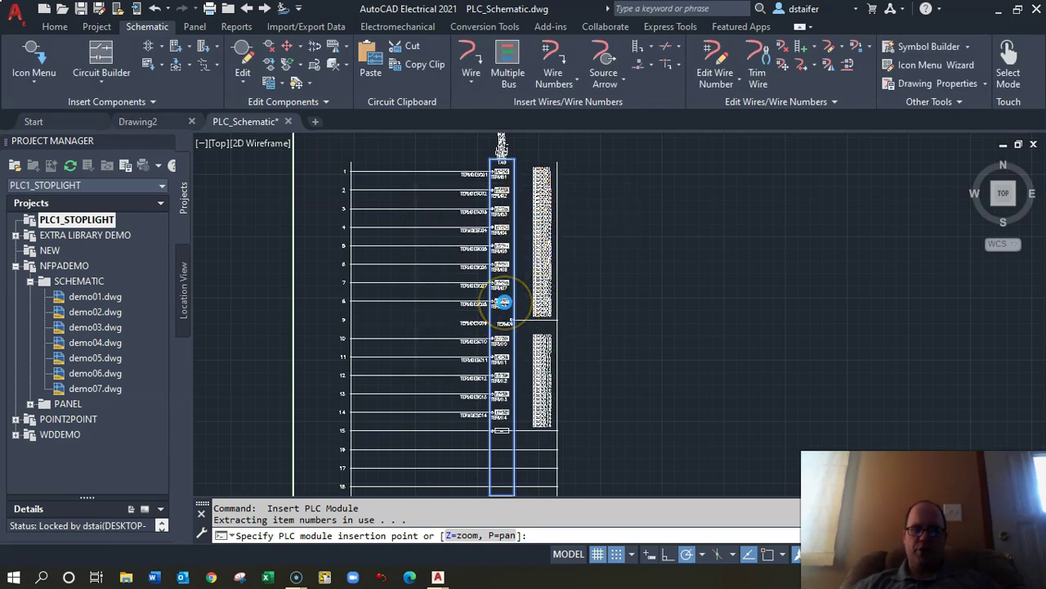
{"action": "left_click", "coordinate": [502, 301]}
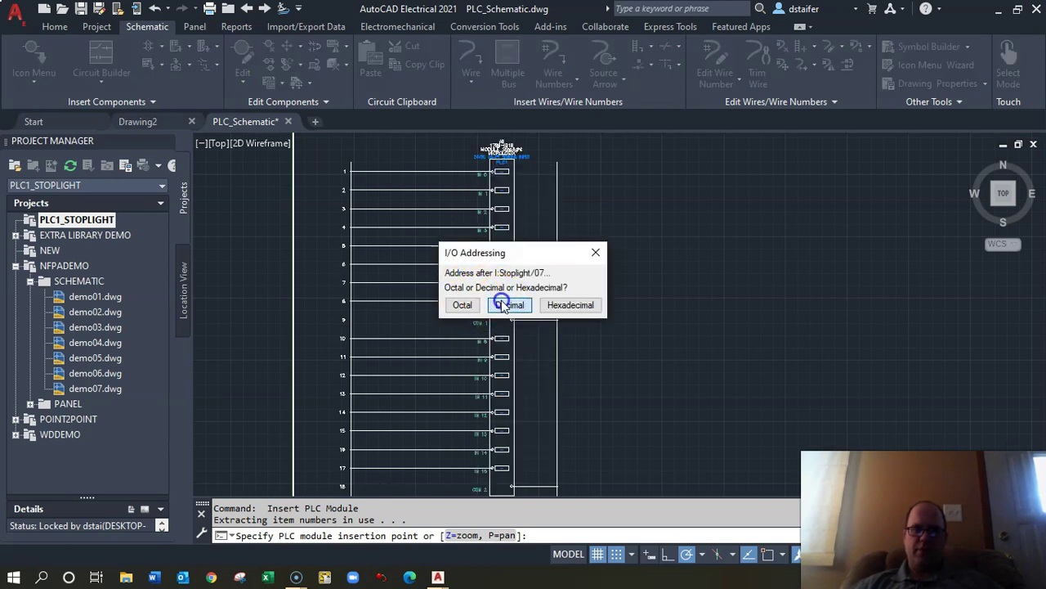
{"action": "left_click", "coordinate": [505, 305]}
{"action": "scroll", "coordinate": [492, 289], "scroll_direction": "up", "scroll_amount": 6}
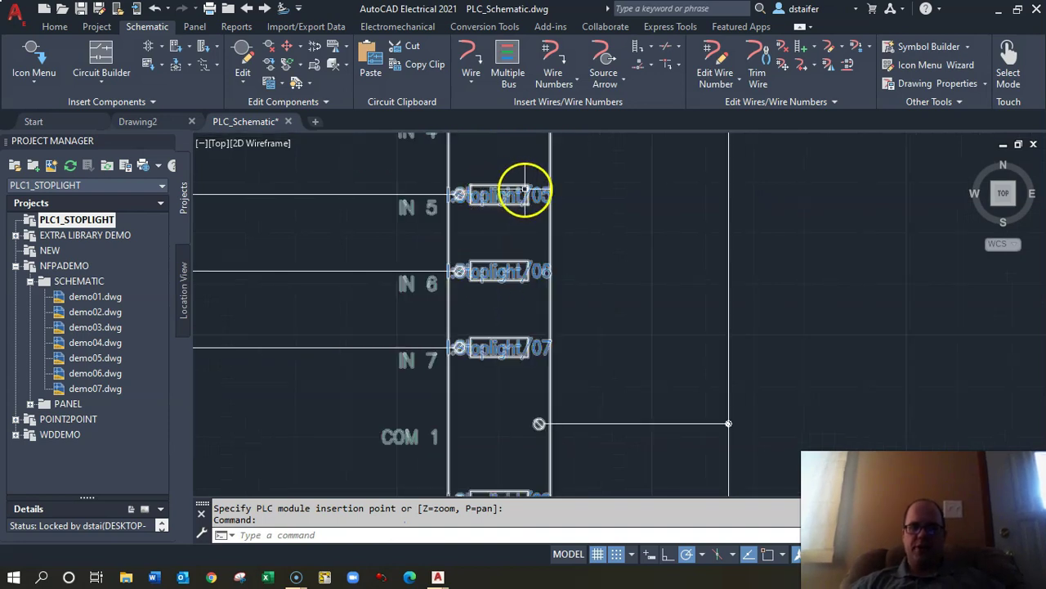
{"action": "scroll", "coordinate": [488, 232], "scroll_direction": "down", "scroll_amount": 2}
{"action": "middle_click_drag", "start_coordinate": [485, 195], "coordinate": [483, 409]}
{"action": "middle_click_drag", "start_coordinate": [489, 209], "coordinate": [490, 280]}
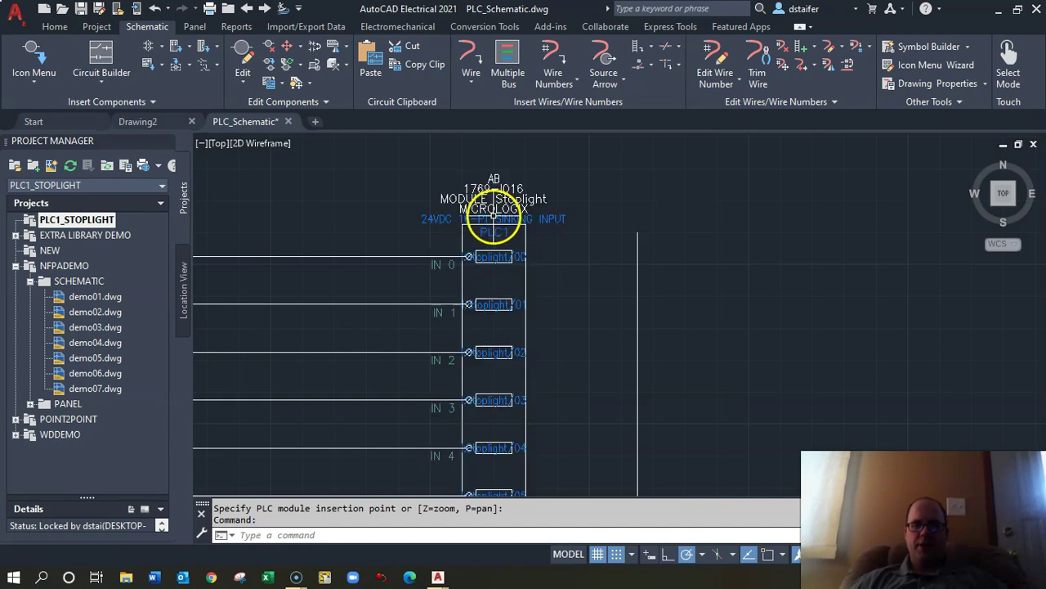
Step: Edit the PLC module's Line2 header, replacing MICROLOGIX with COMPACTLOGIX
{"action": "left_click", "coordinate": [495, 210]}
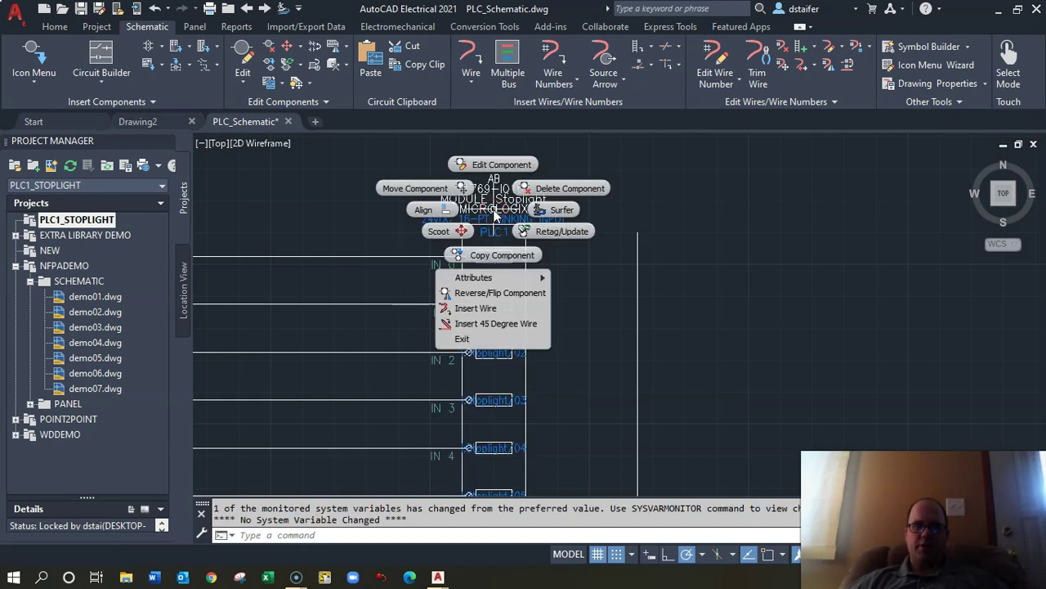
{"action": "left_click", "coordinate": [501, 166]}
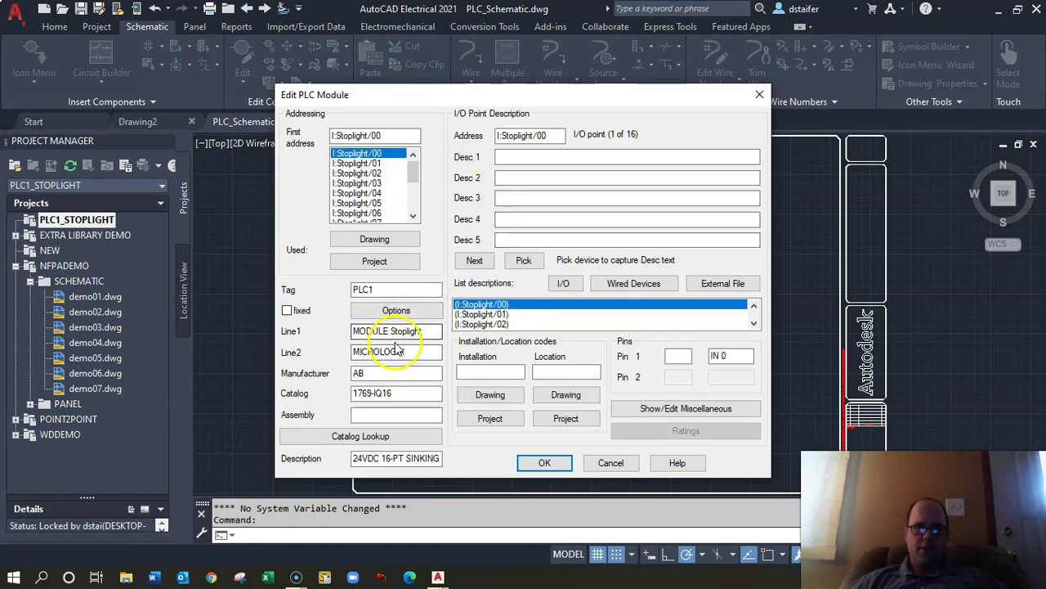
{"action": "left_click_drag", "start_coordinate": [415, 353], "coordinate": [343, 350]}
{"action": "type", "text": "Com"}
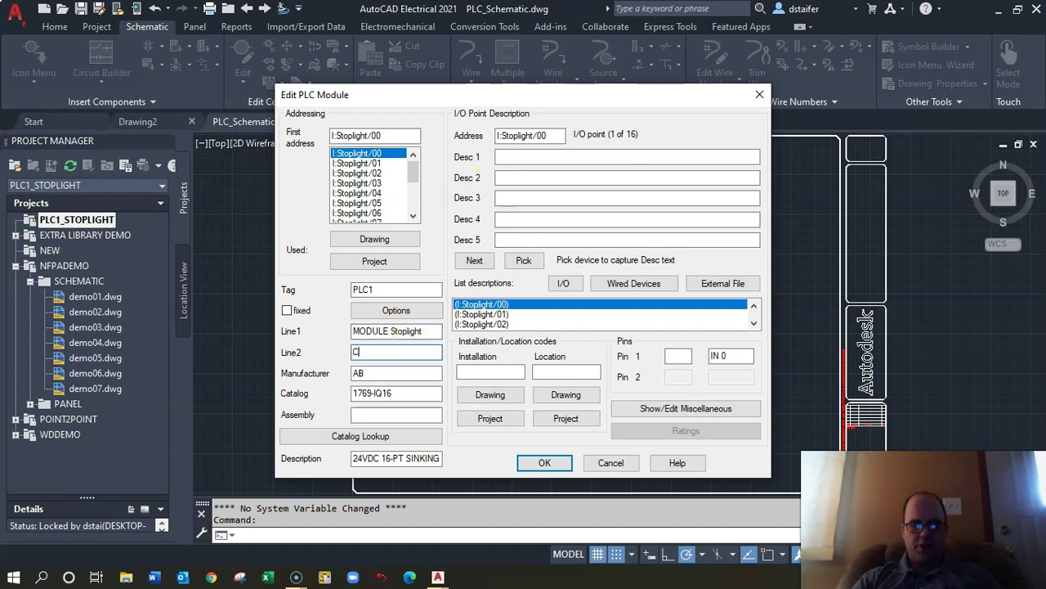
{"action": "key", "text": "BackSpace"}
{"action": "key", "text": "BackSpace"}
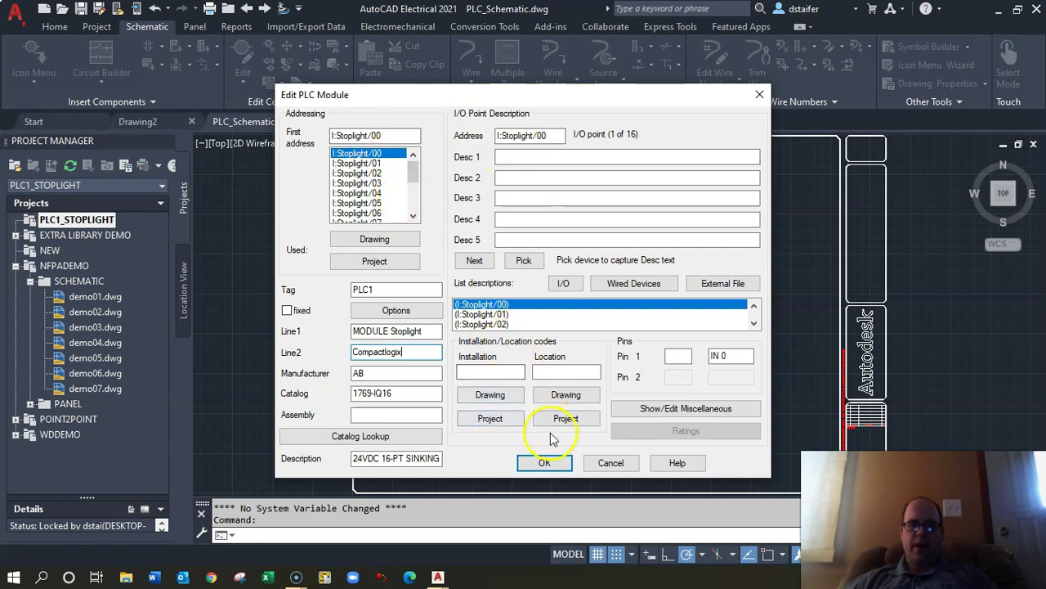
{"action": "left_click", "coordinate": [545, 463]}
{"action": "scroll", "coordinate": [482, 216], "scroll_direction": "up", "scroll_amount": 3}
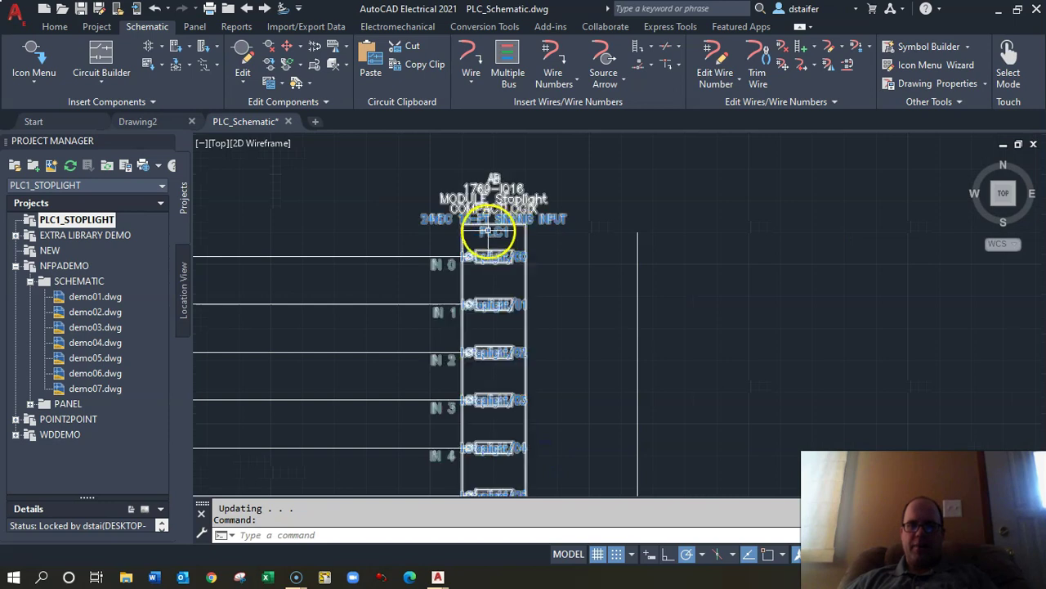
{"action": "right_click", "coordinate": [486, 232]}
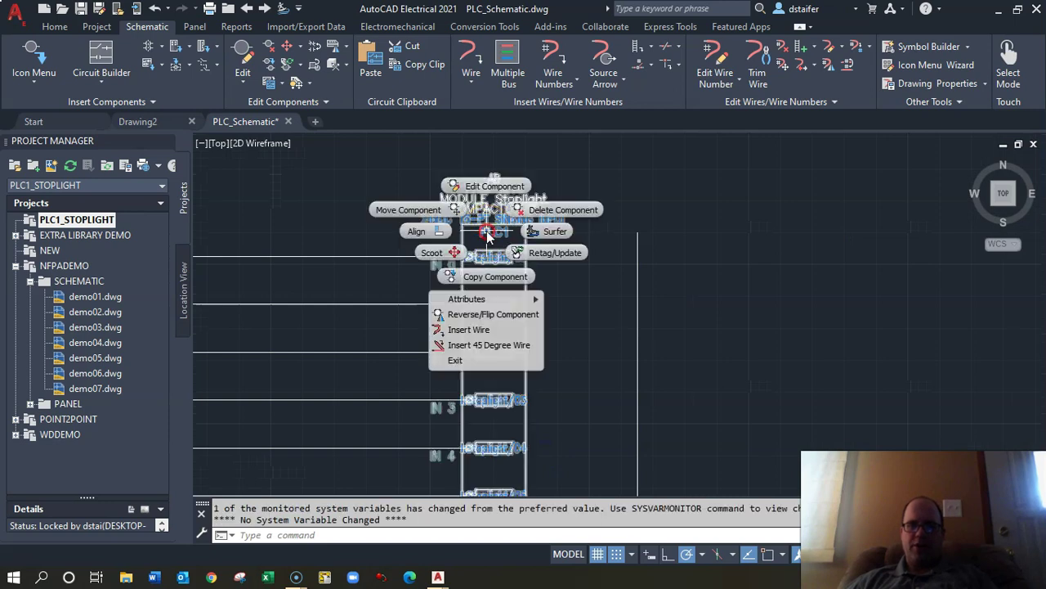
Step: Describe input IN 0 as START and I:Stoplight/01 as STOP BUTTON
{"action": "left_click", "coordinate": [485, 186]}
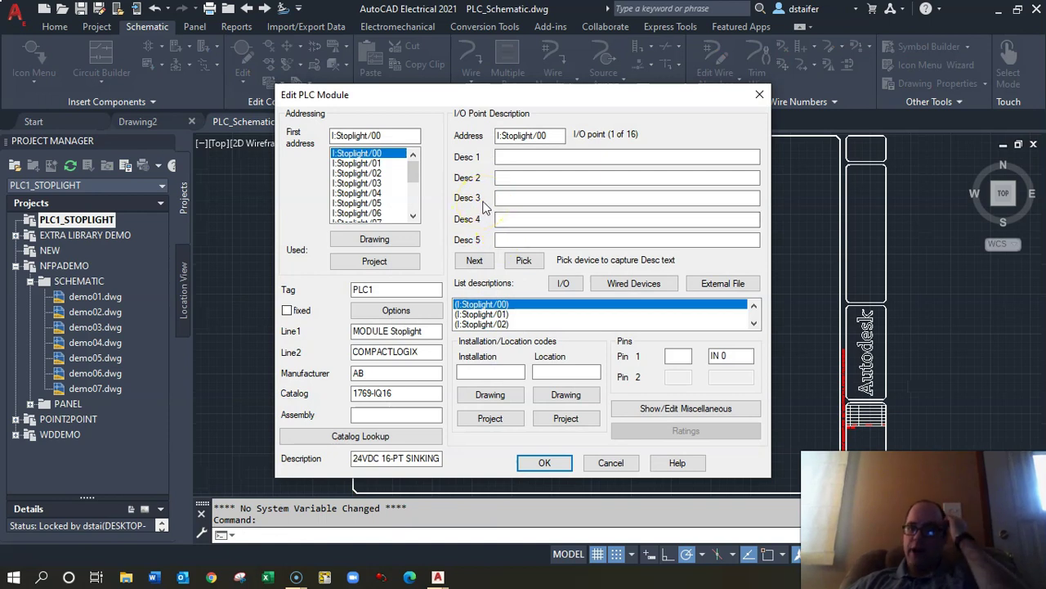
{"action": "left_click_drag", "start_coordinate": [414, 176], "coordinate": [390, 155]}
{"action": "left_click", "coordinate": [520, 157]}
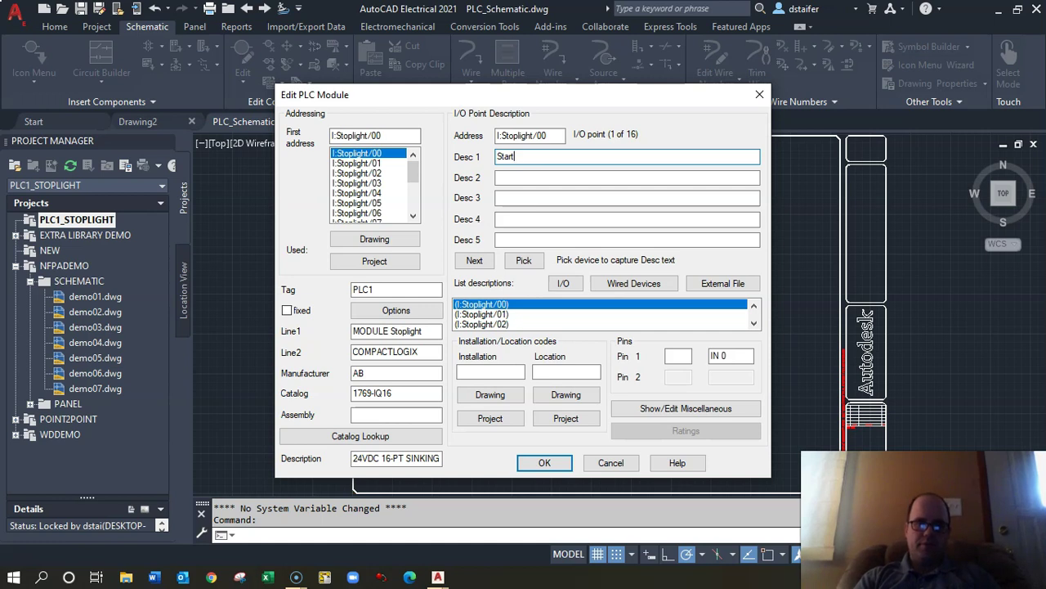
{"action": "type", "text": "Start"}
{"action": "key", "text": "Tab"}
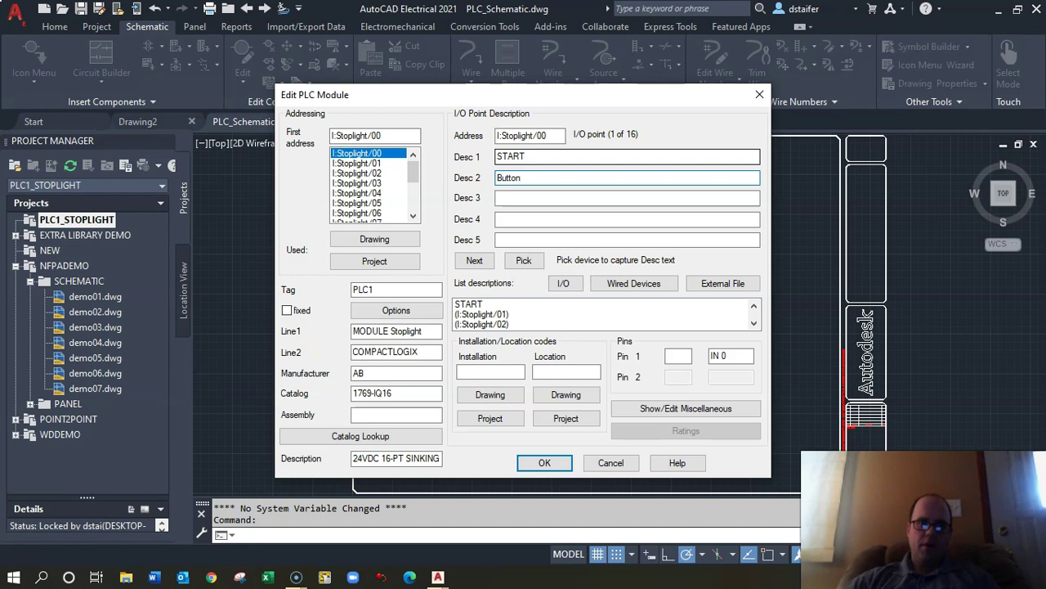
{"action": "left_click", "coordinate": [380, 163]}
{"action": "left_click", "coordinate": [511, 158]}
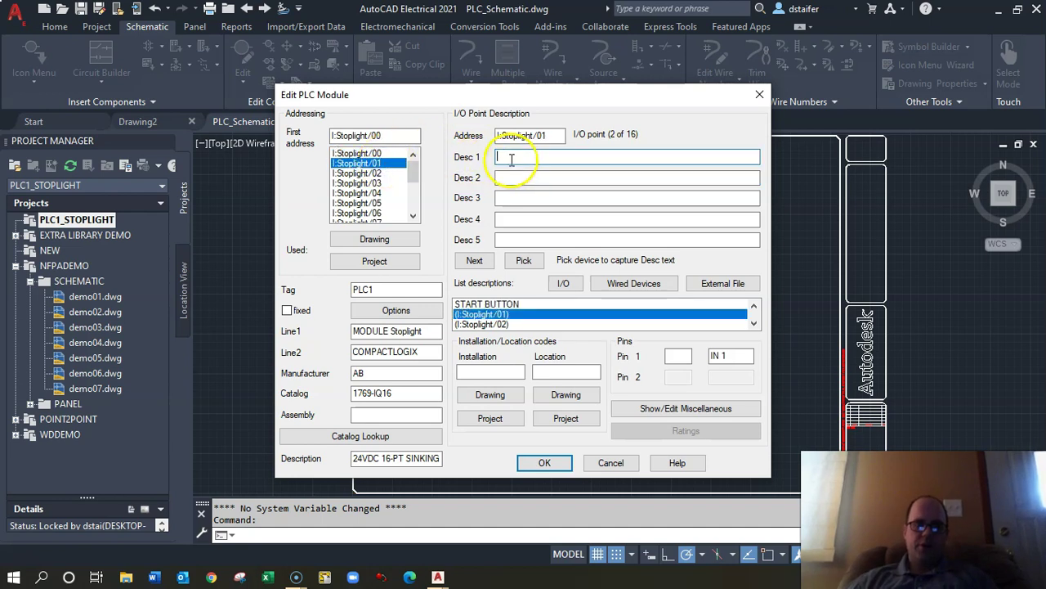
{"action": "type", "text": "STop"}
{"action": "key", "text": "Tab"}
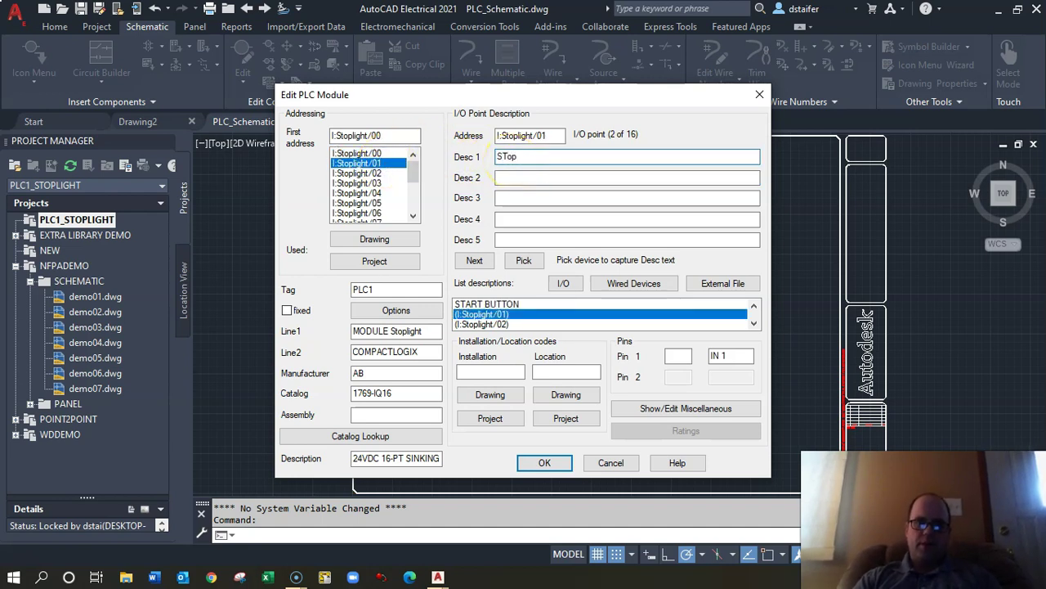
{"action": "key", "text": "Tab"}
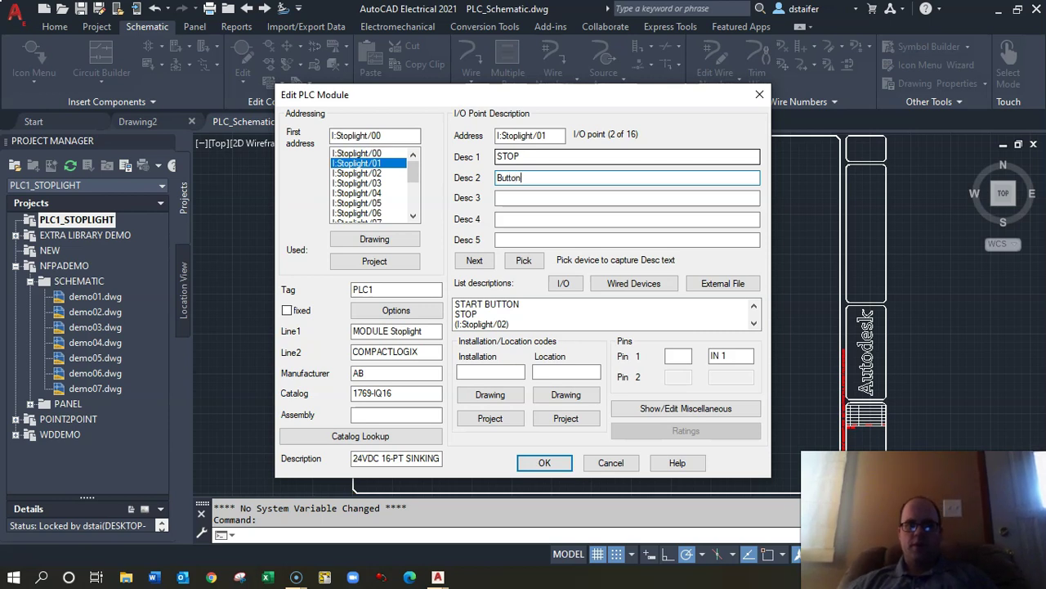
Step: Describe I:Stoplight/02 as WALK THIS WAY and 03 as TALK THIS WALK, then apply
{"action": "left_click", "coordinate": [359, 174]}
{"action": "left_click", "coordinate": [505, 157]}
{"action": "type", "text": "Walk"}
{"action": "key", "text": "Tab"}
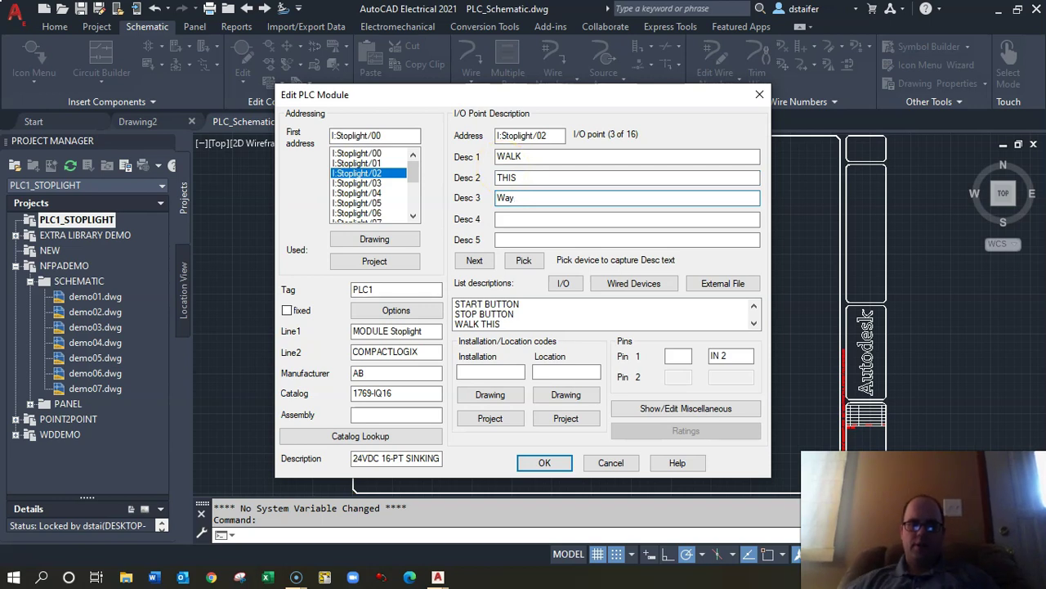
{"action": "left_click", "coordinate": [363, 183]}
{"action": "left_click", "coordinate": [504, 159]}
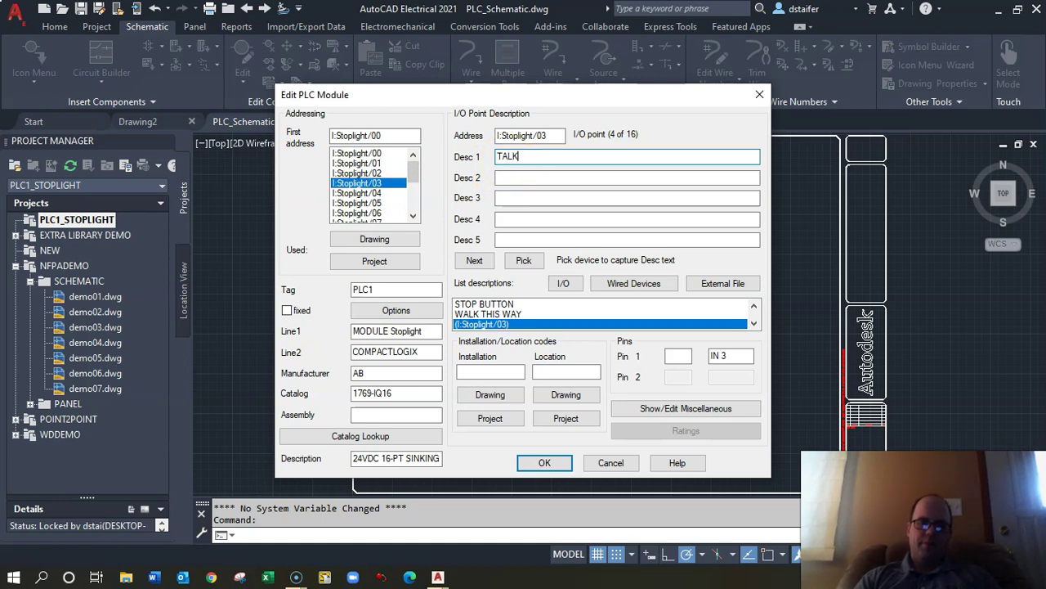
{"action": "key", "text": "Tab"}
{"action": "type", "text": "This"}
{"action": "key", "text": "Tab"}
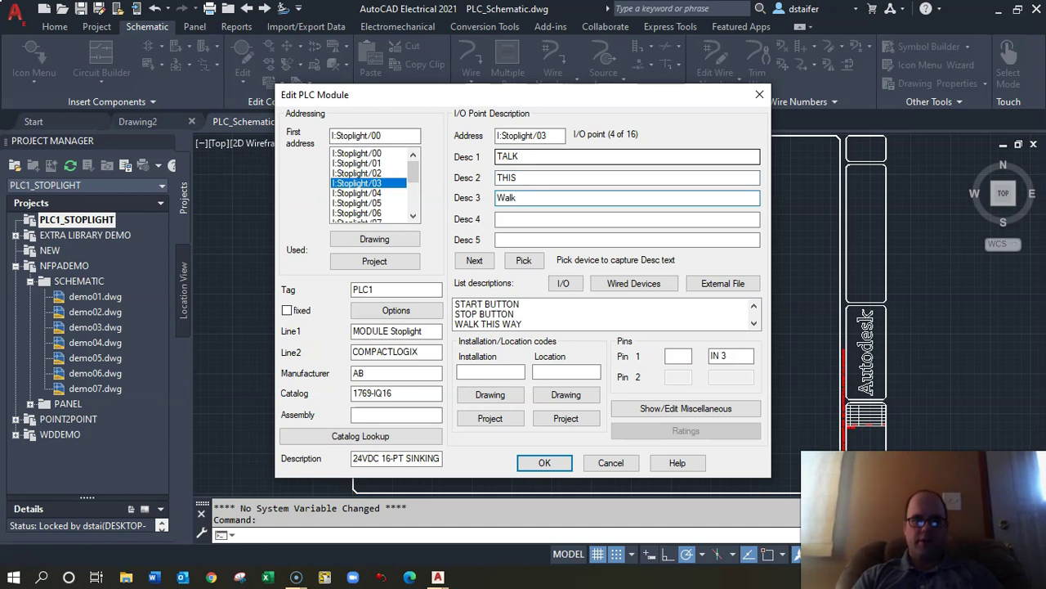
{"action": "key", "text": "Tab"}
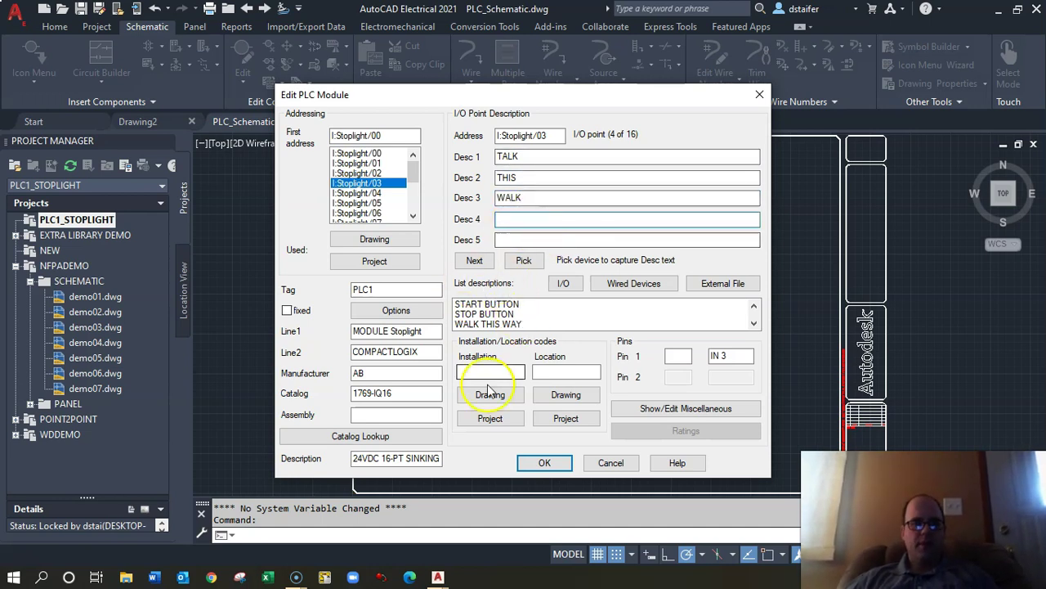
{"action": "left_click", "coordinate": [535, 463]}
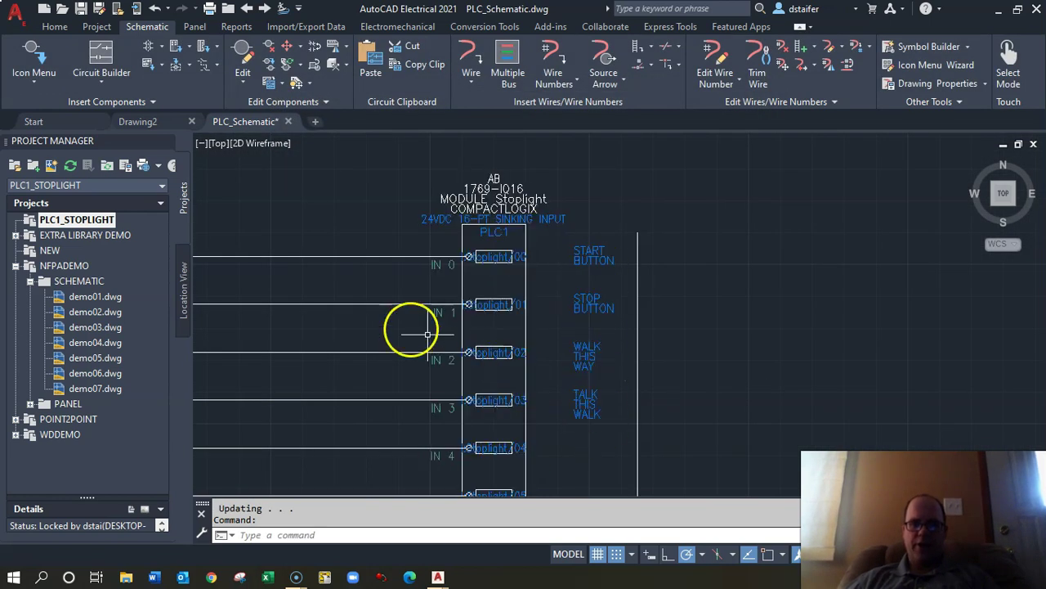
Step: Frame the whole input ladder with rungs 1–11 and launch Trim Wire
{"action": "middle_click_drag", "start_coordinate": [325, 313], "coordinate": [532, 308]}
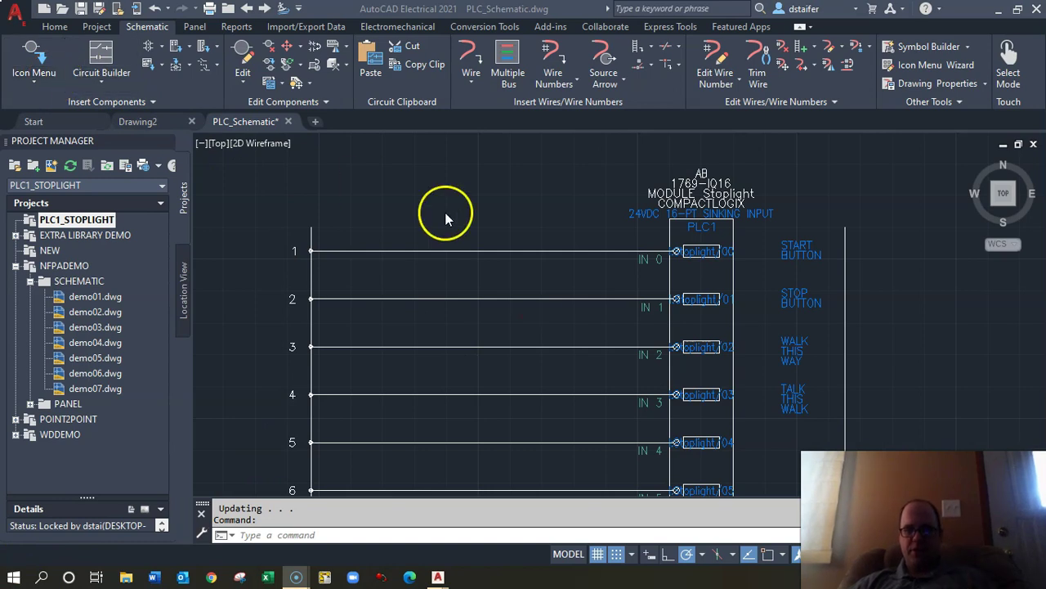
{"action": "scroll", "coordinate": [615, 298], "scroll_direction": "down", "scroll_amount": 2}
{"action": "middle_click_drag", "start_coordinate": [556, 335], "coordinate": [503, 238]}
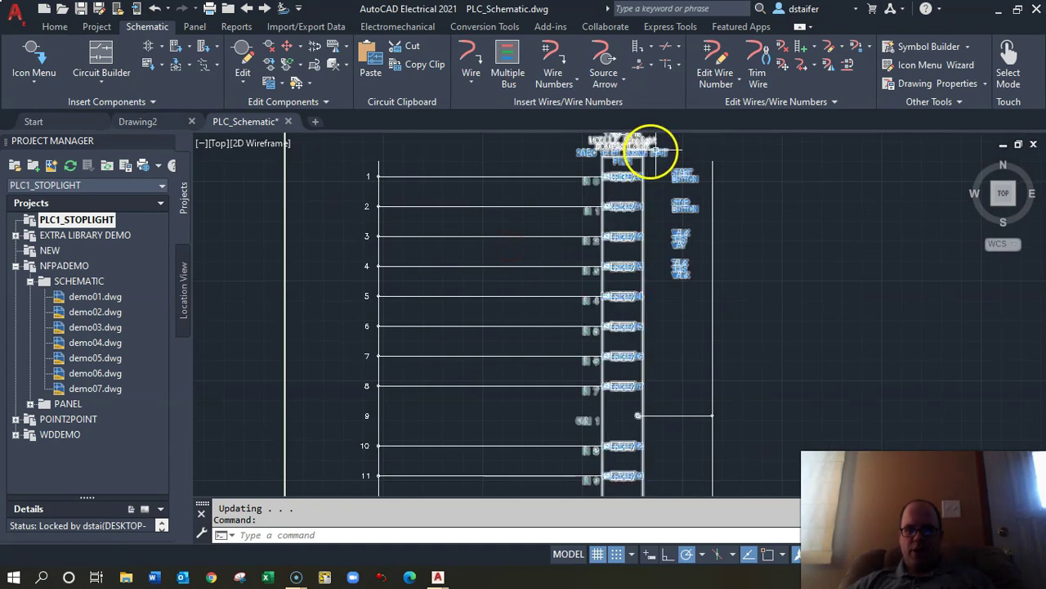
{"action": "left_click", "coordinate": [755, 70]}
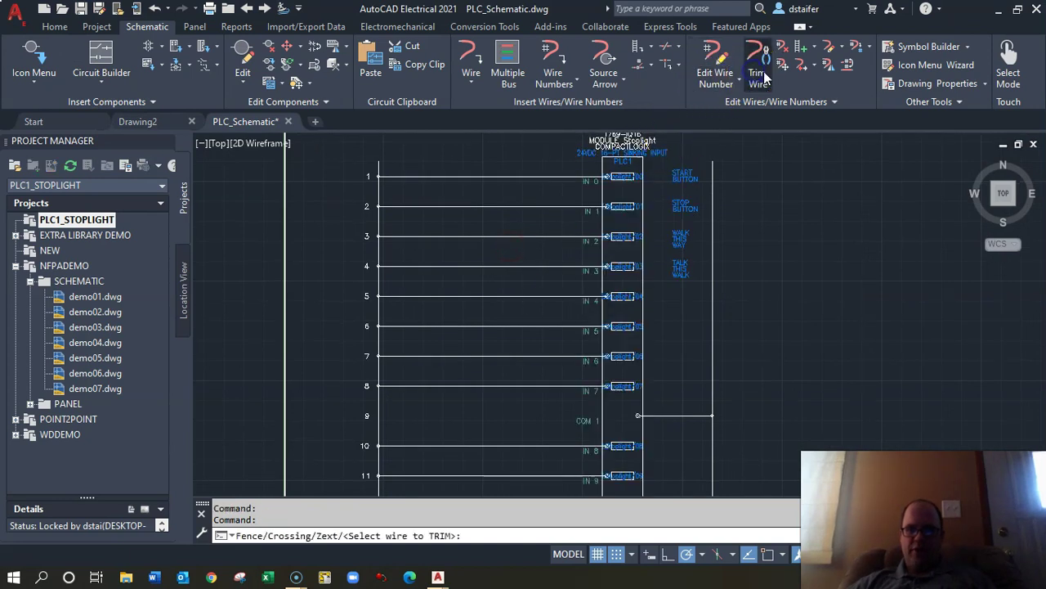
Step: Trim the wires off input rungs 5, 6, 7, 10 and 11
{"action": "left_click", "coordinate": [523, 296]}
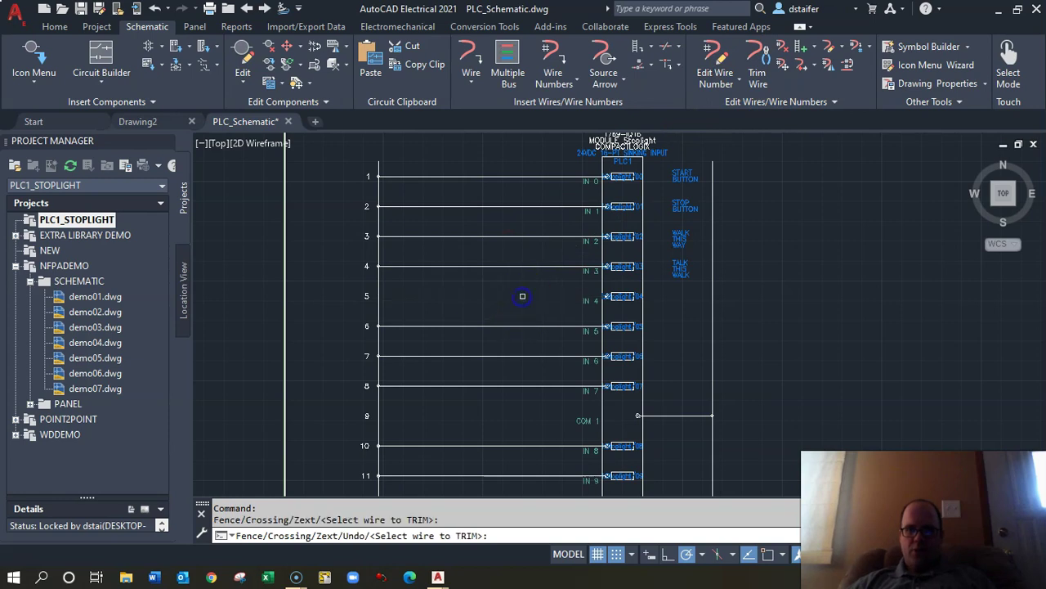
{"action": "left_click", "coordinate": [518, 326]}
{"action": "left_click", "coordinate": [522, 356]}
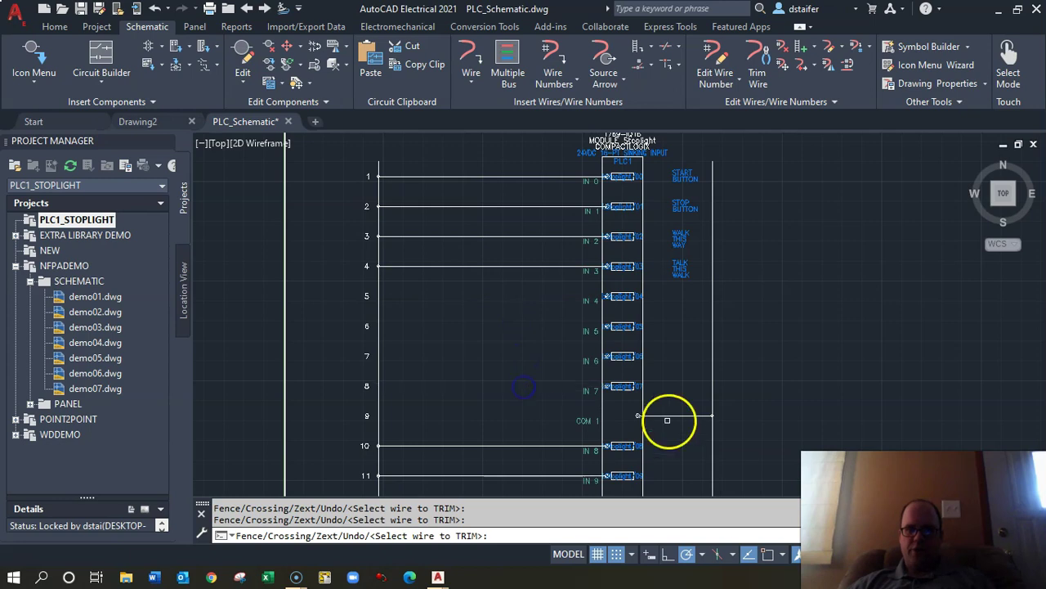
{"action": "middle_click_drag", "start_coordinate": [474, 331], "coordinate": [488, 138]}
{"action": "left_click", "coordinate": [519, 245]}
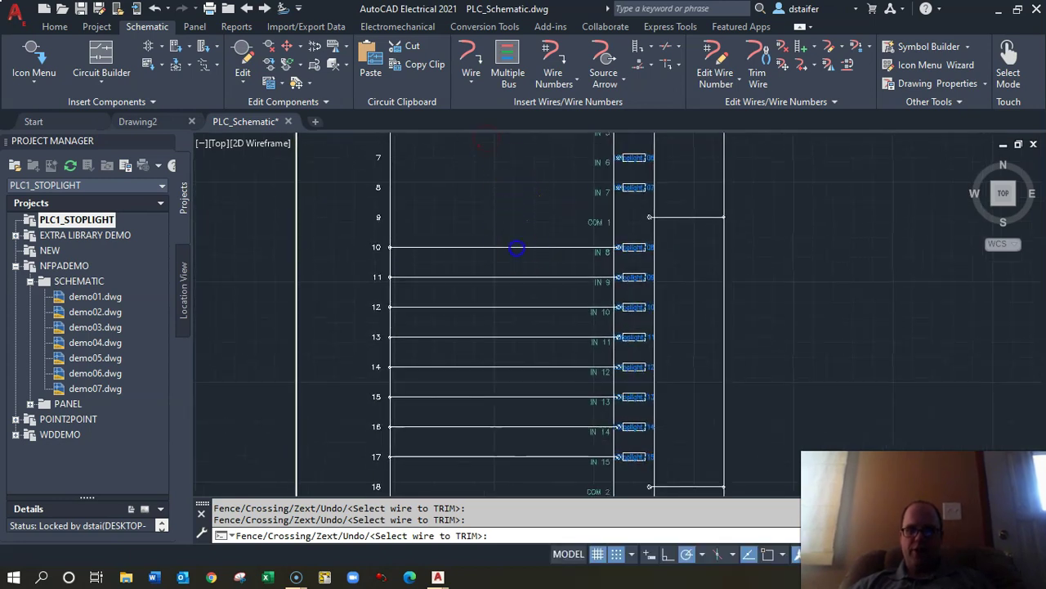
{"action": "left_click", "coordinate": [510, 277]}
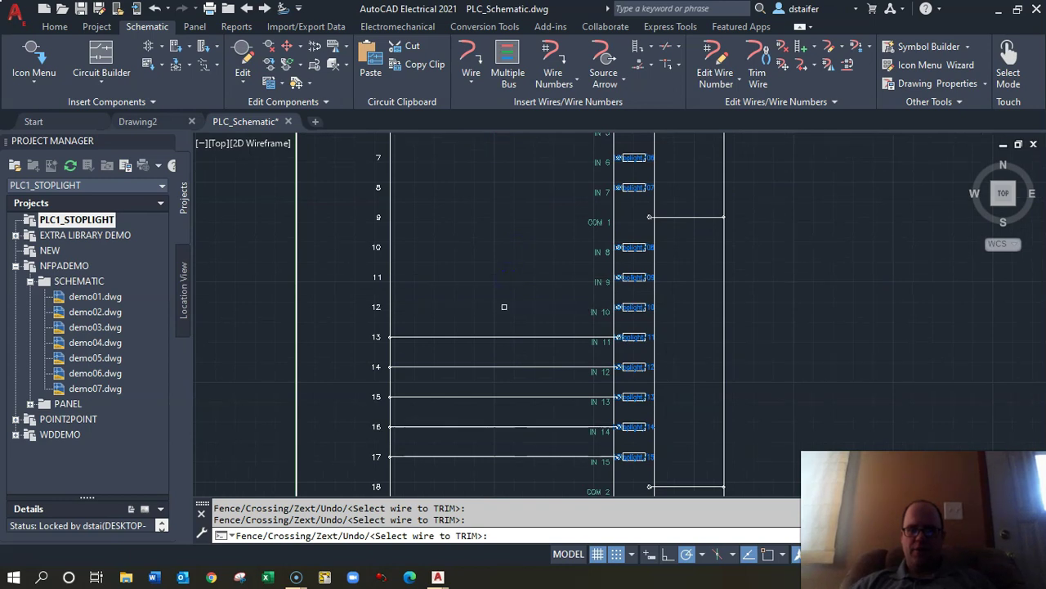
{"action": "key", "text": "Return"}
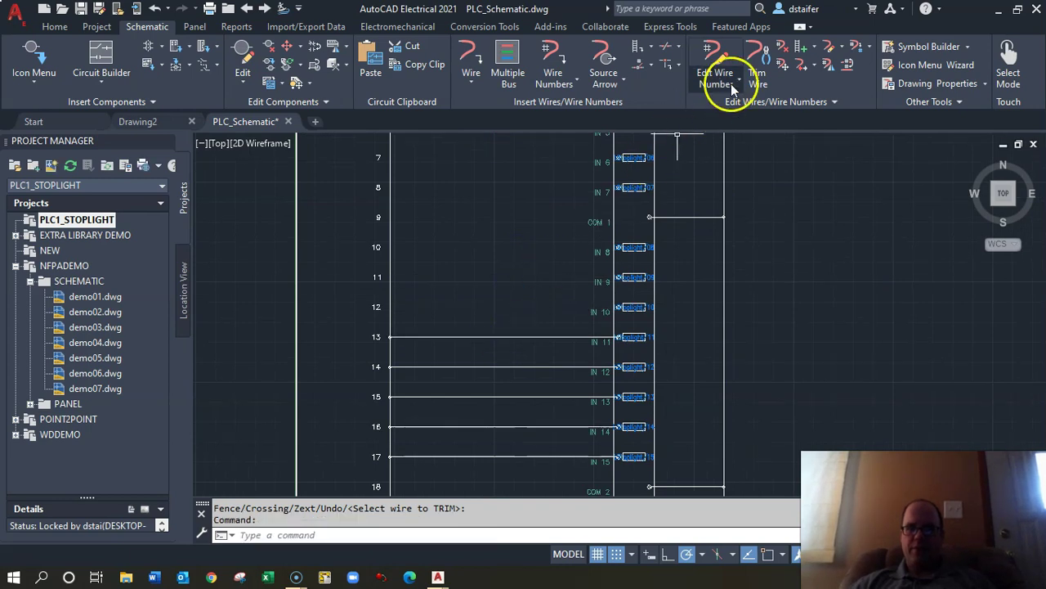
Step: Trim the remaining unused rung wires, including rung 14, then return the view to rungs 1–10
{"action": "left_click", "coordinate": [452, 338]}
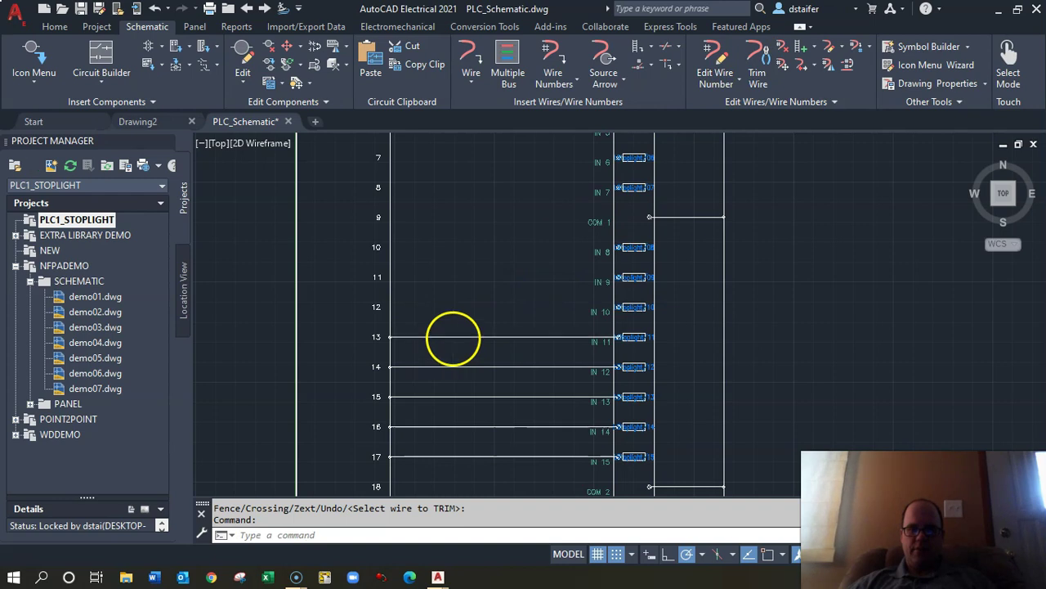
{"action": "left_click", "coordinate": [757, 62]}
{"action": "left_click", "coordinate": [400, 357]}
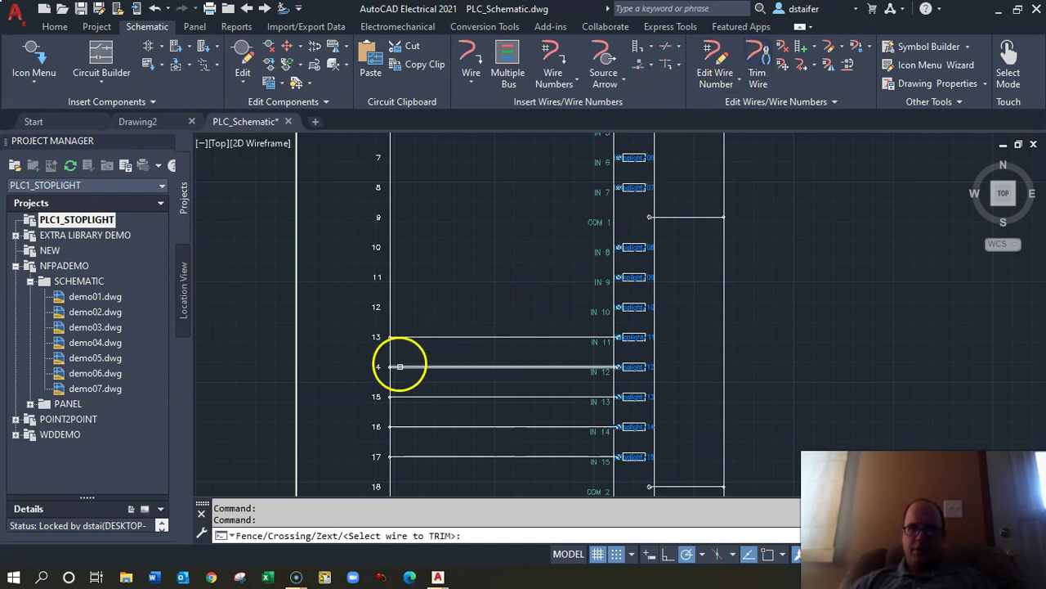
{"action": "left_click", "coordinate": [434, 342]}
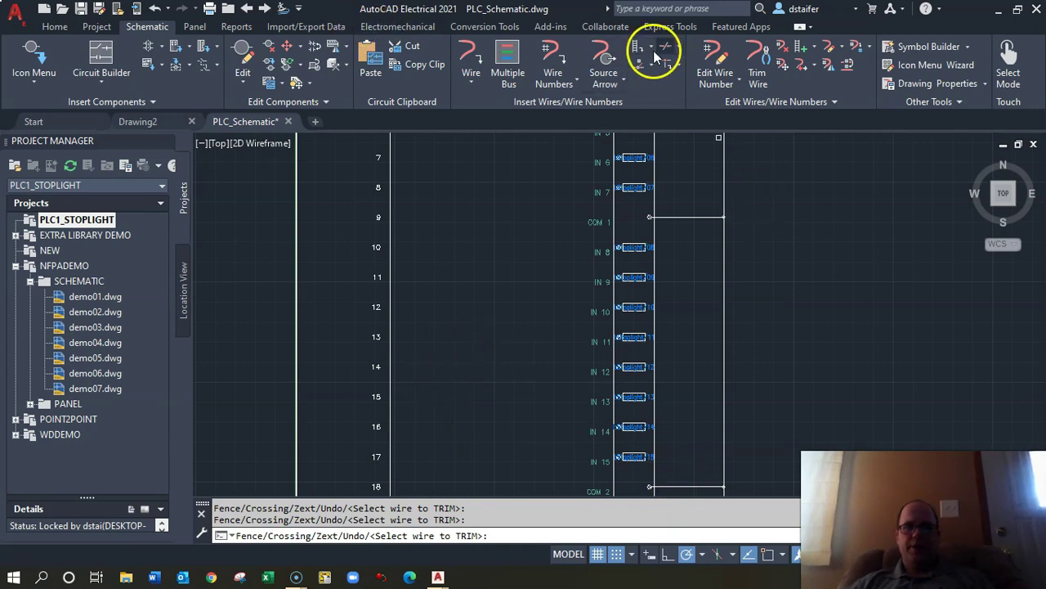
{"action": "key", "text": "Escape"}
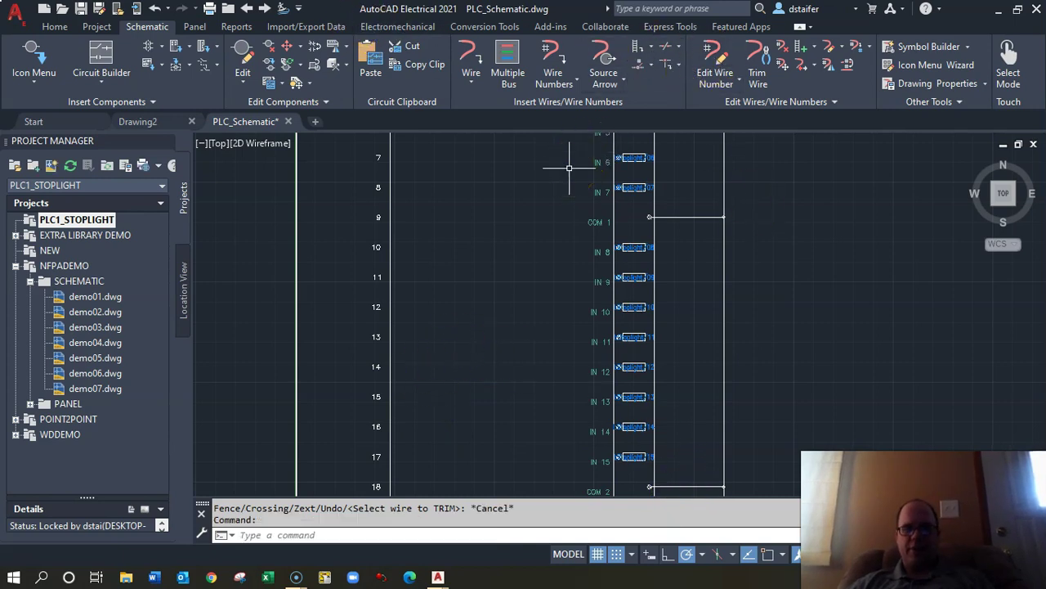
{"action": "middle_click_drag", "start_coordinate": [518, 201], "coordinate": [435, 447]}
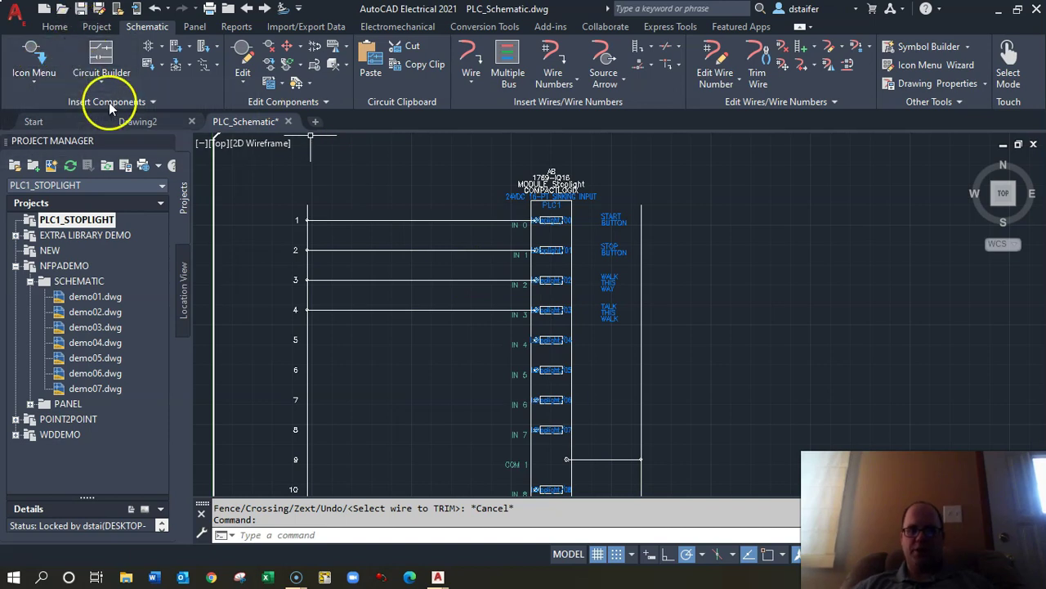
Step: Pick Push Button NO from the Push Buttons icon menu
{"action": "left_click", "coordinate": [29, 85]}
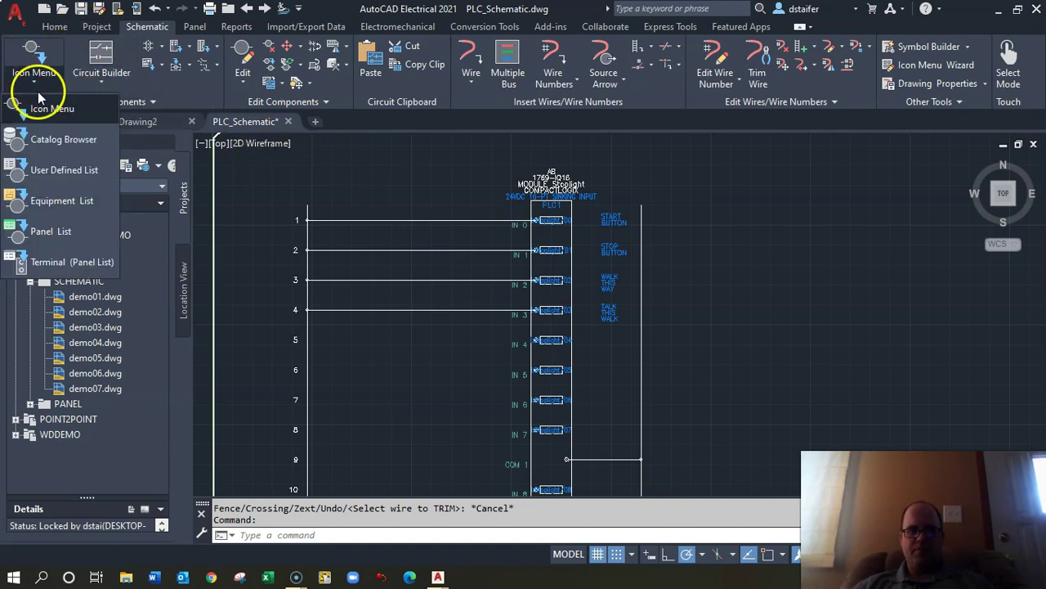
{"action": "left_click", "coordinate": [43, 108]}
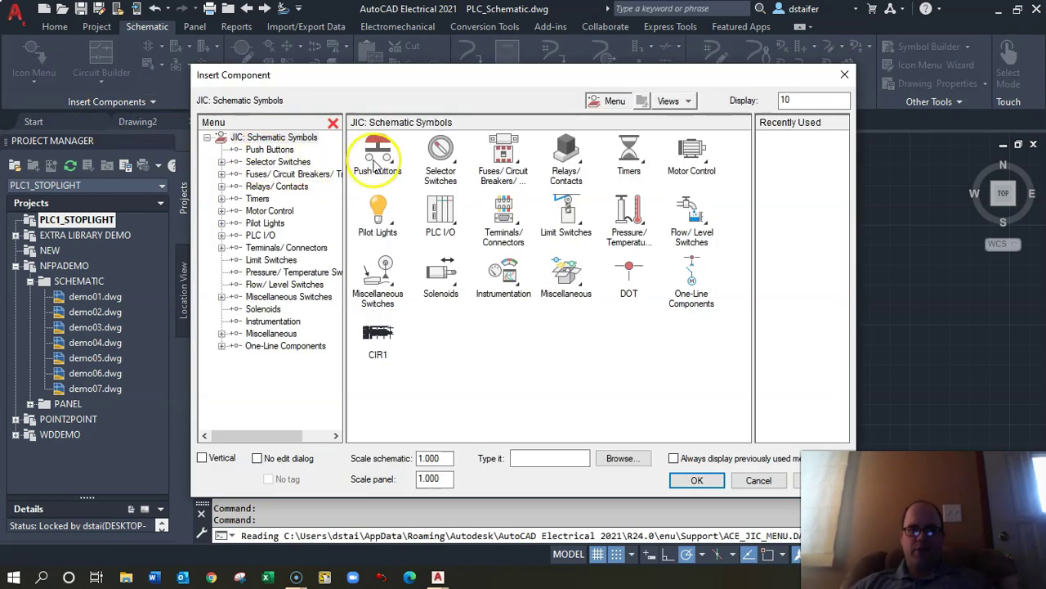
{"action": "left_click", "coordinate": [393, 160]}
{"action": "left_click", "coordinate": [383, 154]}
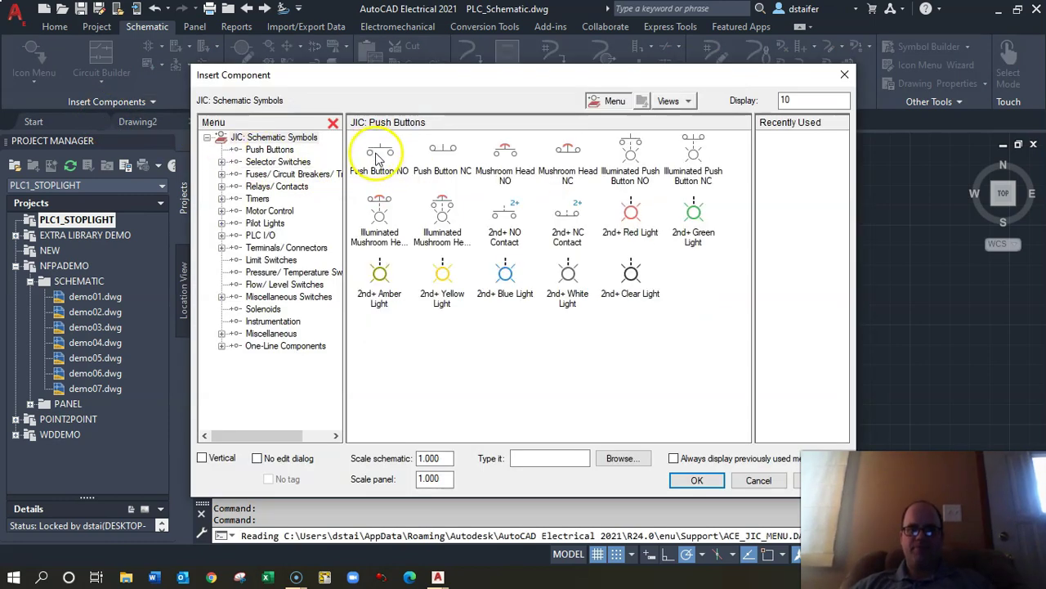
{"action": "left_click", "coordinate": [381, 155]}
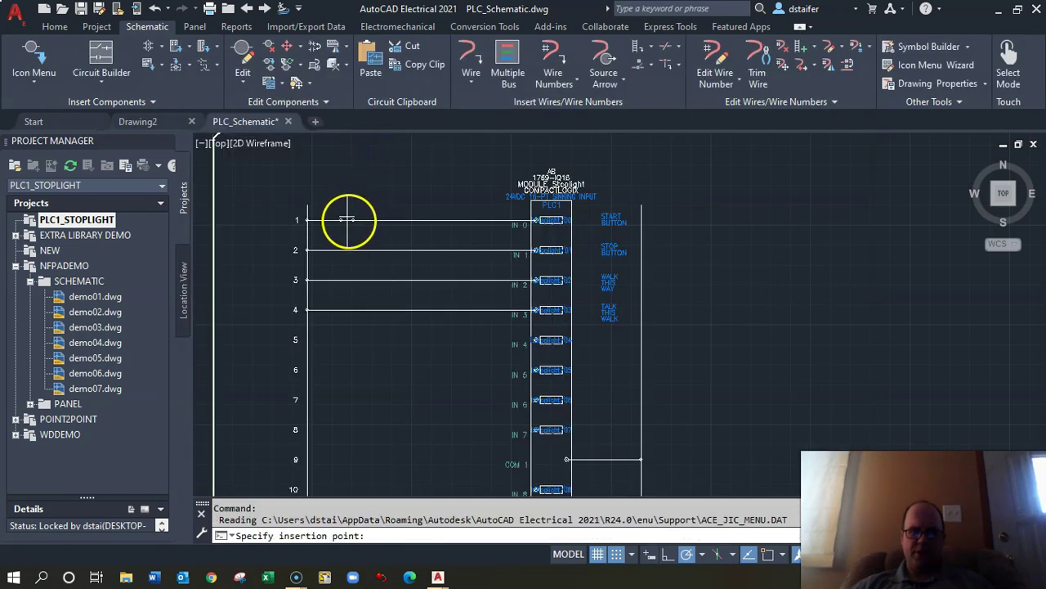
Step: Place the push button on rung 1 as PB1 with description 'START PB'
{"action": "scroll", "coordinate": [351, 221], "scroll_direction": "up", "scroll_amount": 6}
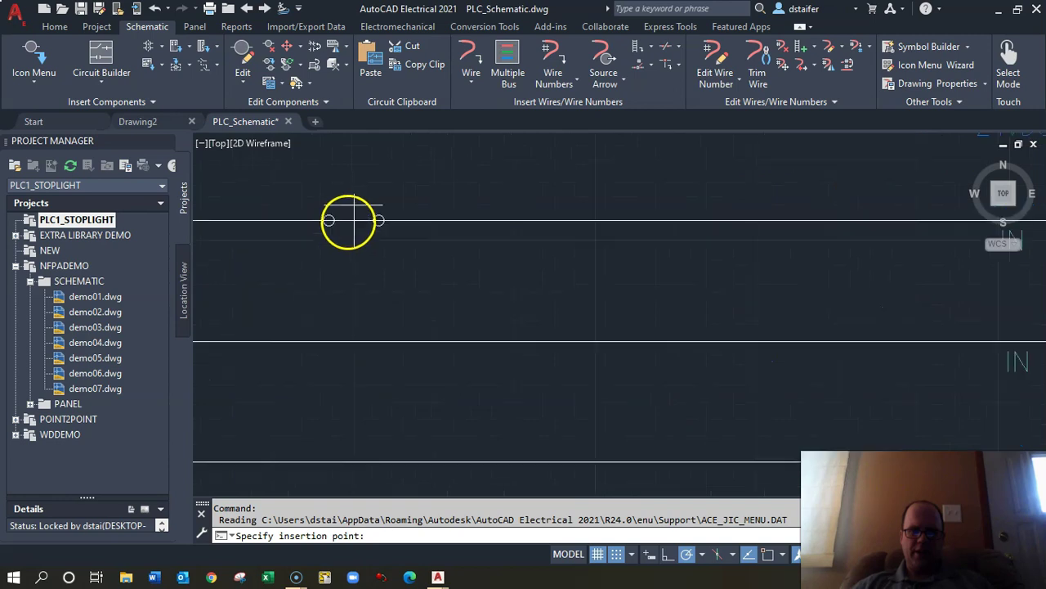
{"action": "left_click", "coordinate": [335, 220]}
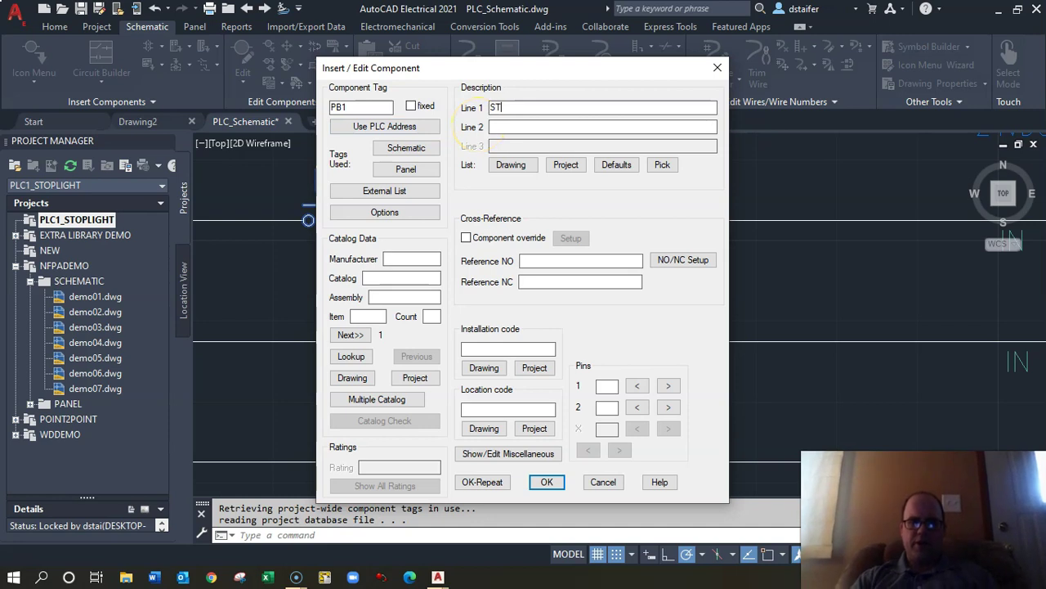
{"action": "type", "text": "START PB"}
{"action": "left_click", "coordinate": [516, 433]}
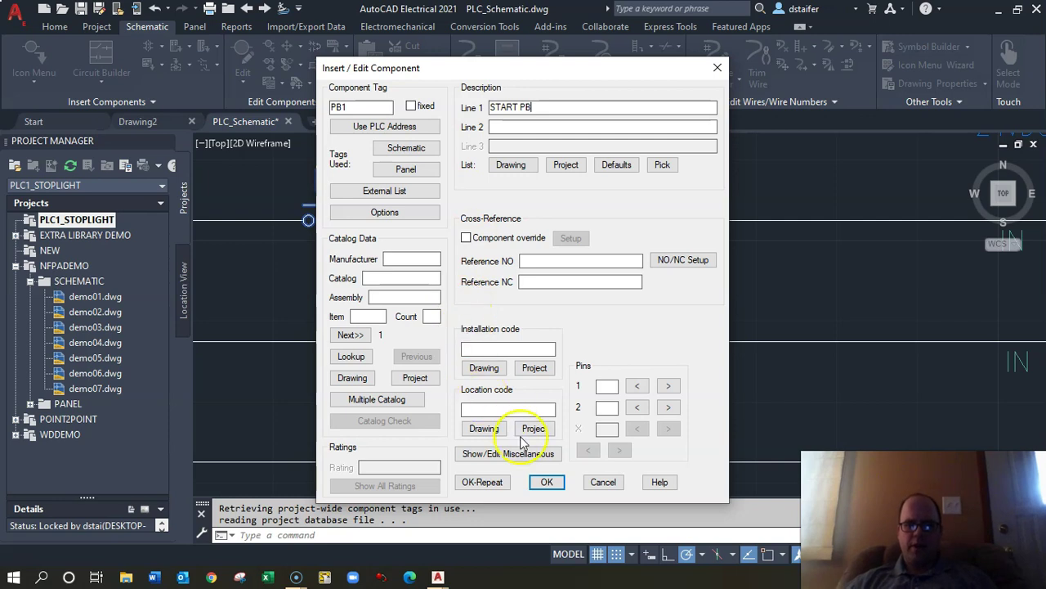
{"action": "left_click", "coordinate": [543, 483]}
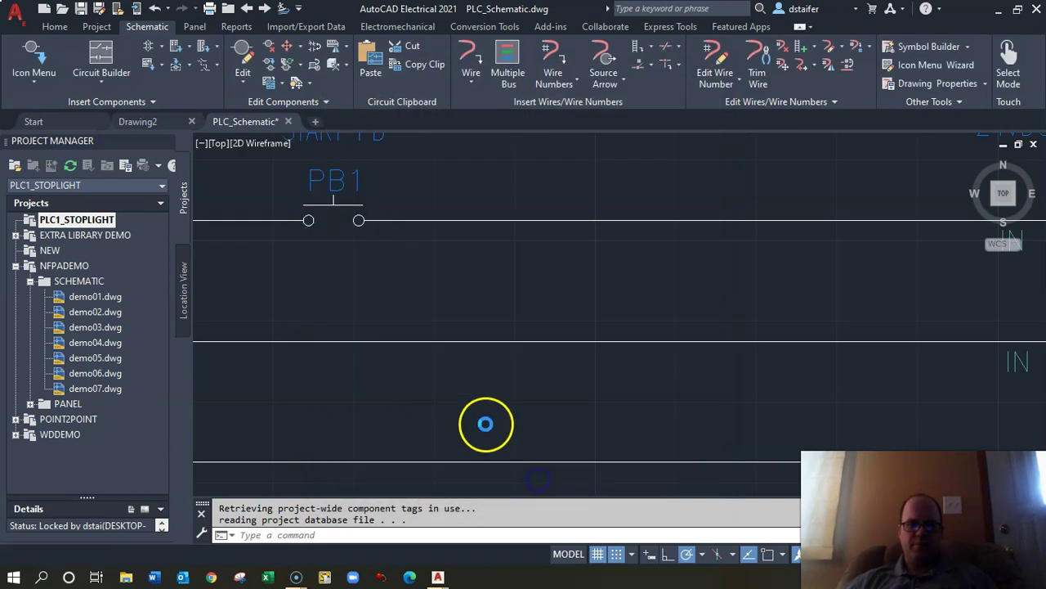
{"action": "left_click", "coordinate": [331, 227]}
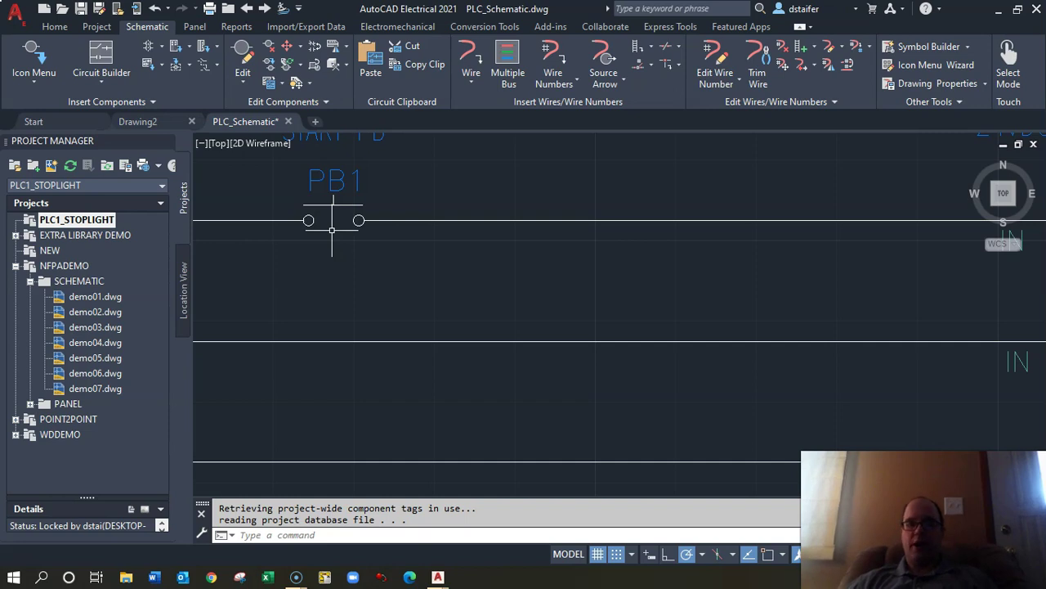
{"action": "middle_click_drag", "start_coordinate": [331, 230], "coordinate": [399, 233]}
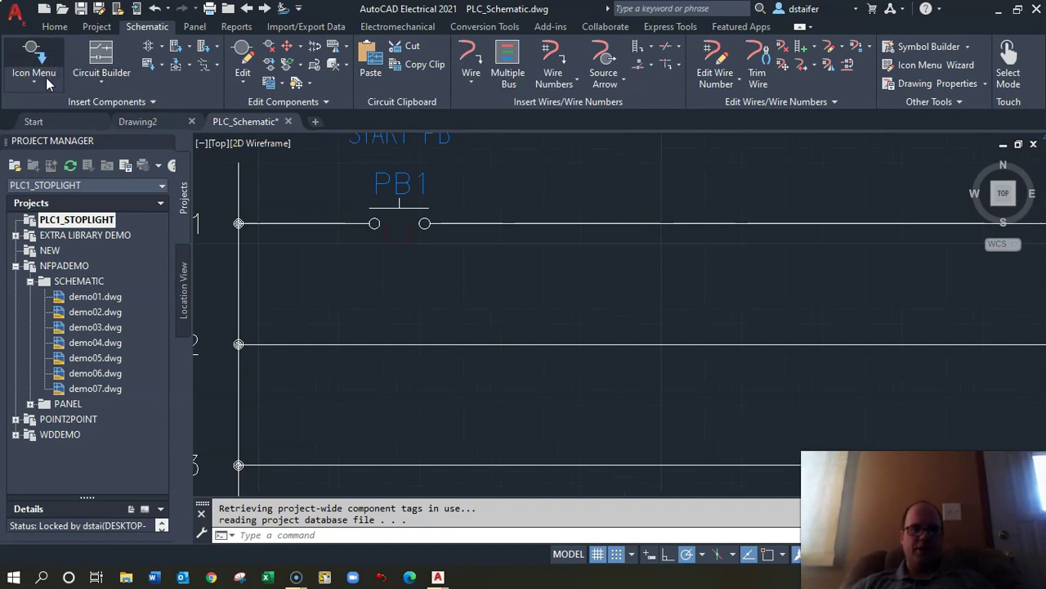
Step: Start inserting another normally open push button, then cancel it
{"action": "left_click", "coordinate": [45, 77]}
{"action": "left_click", "coordinate": [391, 159]}
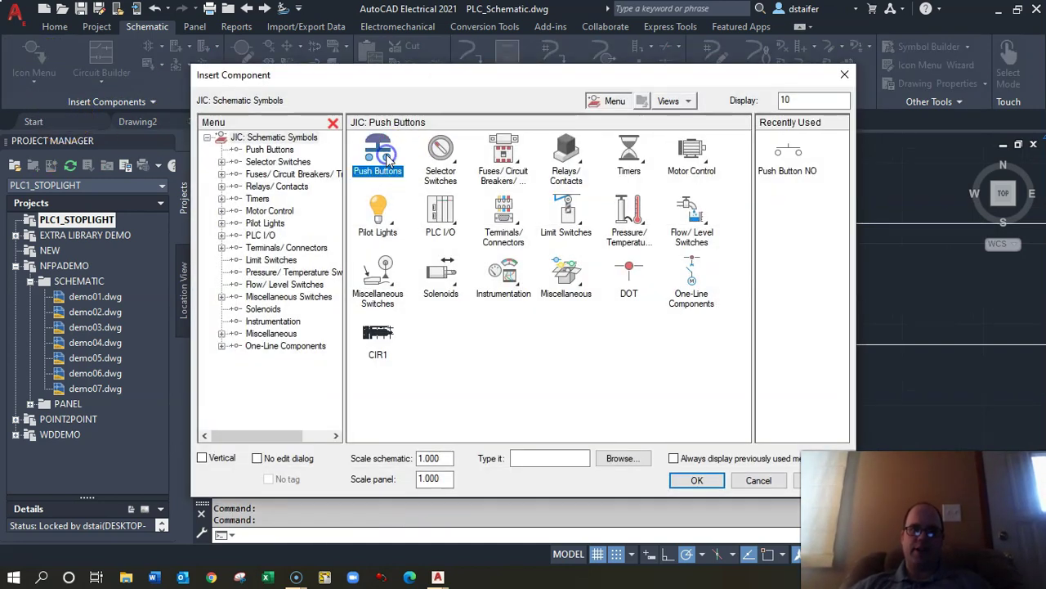
{"action": "left_click", "coordinate": [382, 157]}
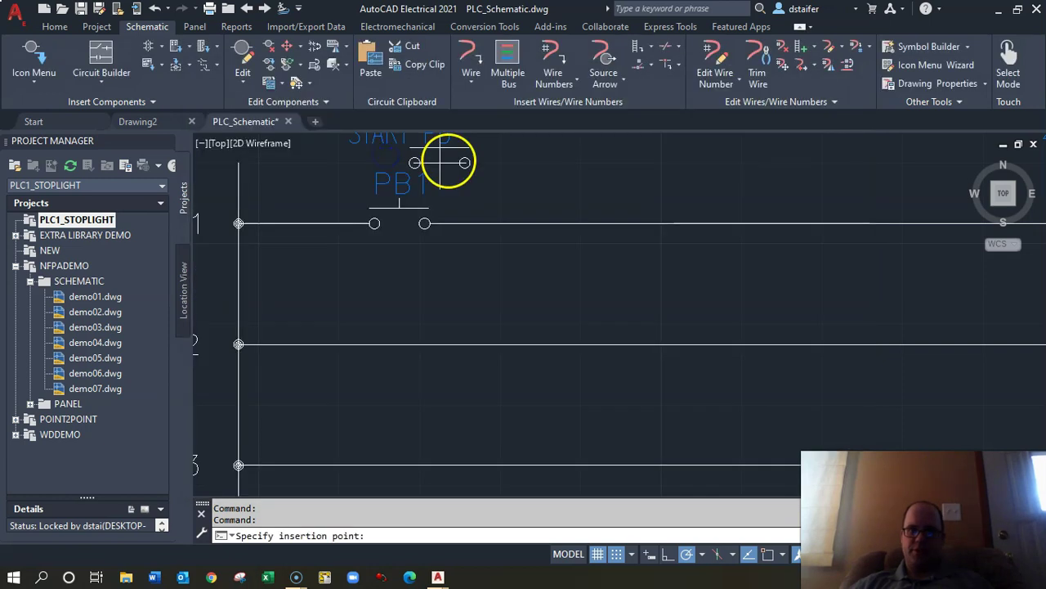
{"action": "key", "text": "Escape"}
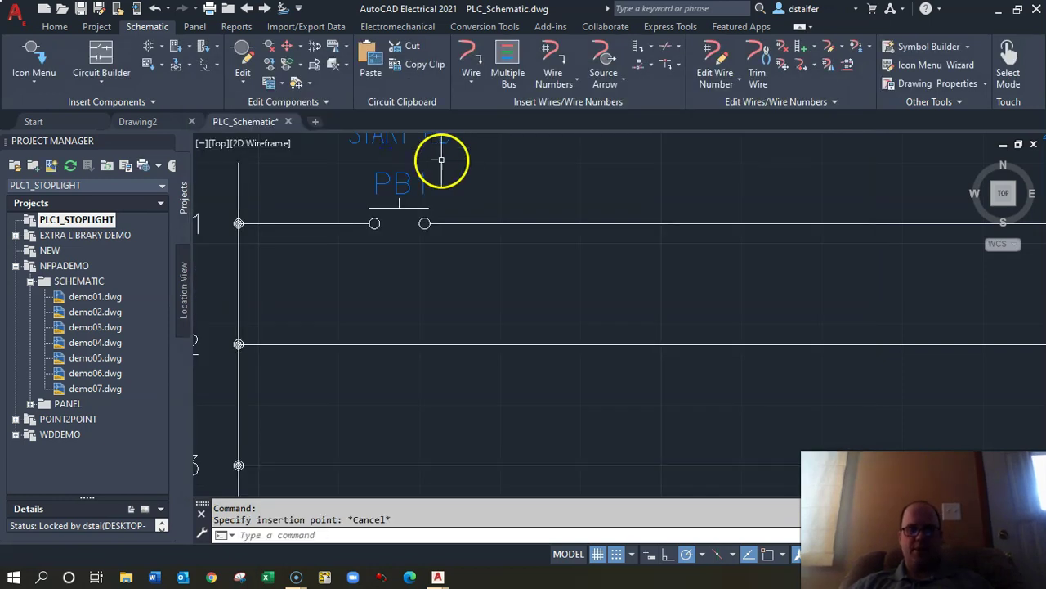
Step: Choose the Mushroom Head NC push button from the Push Buttons icon menu
{"action": "left_click", "coordinate": [43, 77]}
{"action": "left_click", "coordinate": [54, 108]}
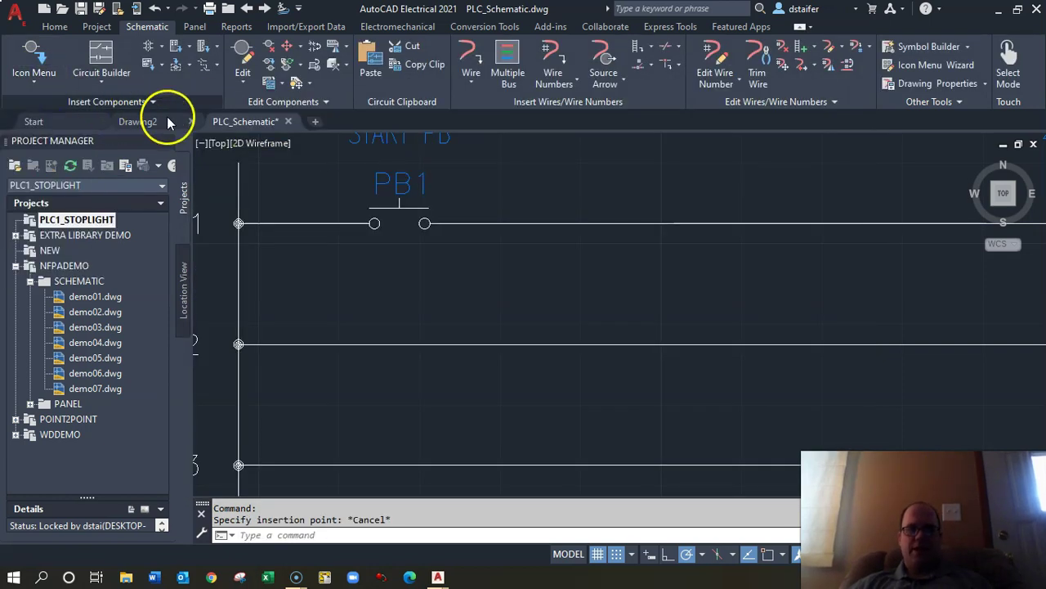
{"action": "left_click", "coordinate": [24, 74]}
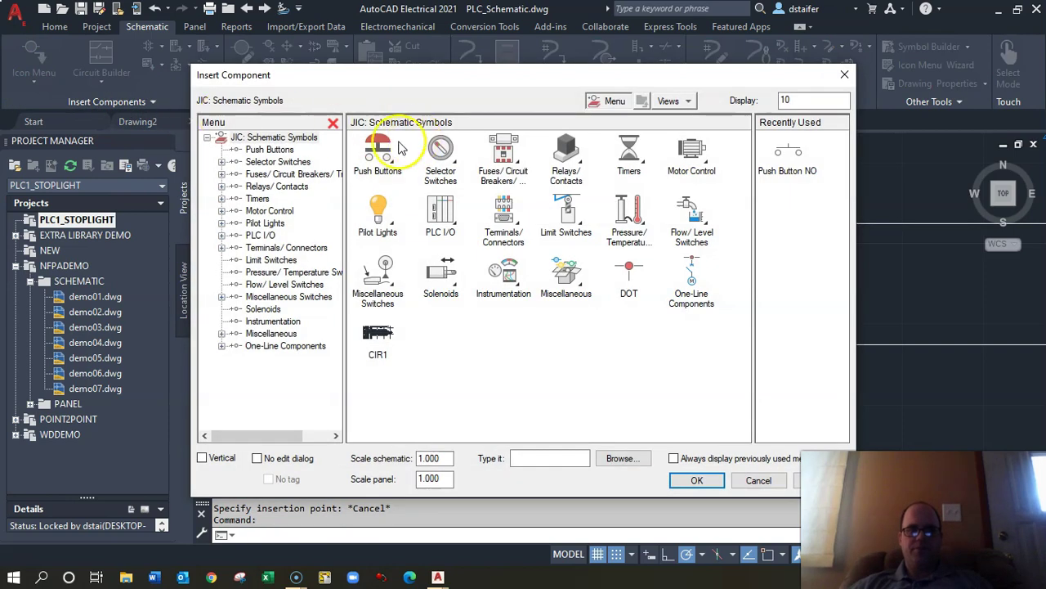
{"action": "left_click", "coordinate": [390, 153]}
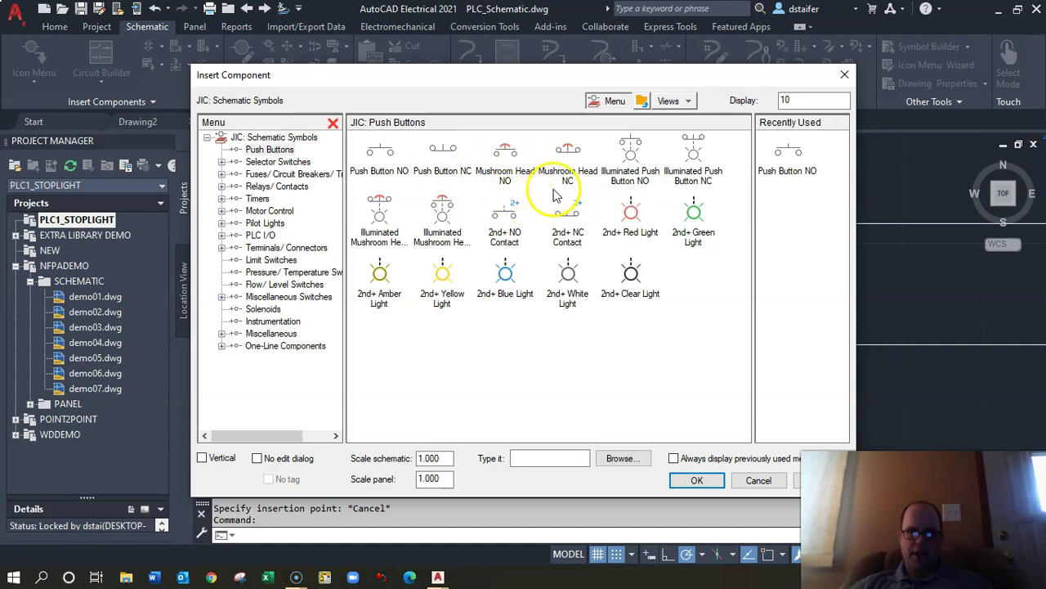
{"action": "left_click", "coordinate": [567, 166]}
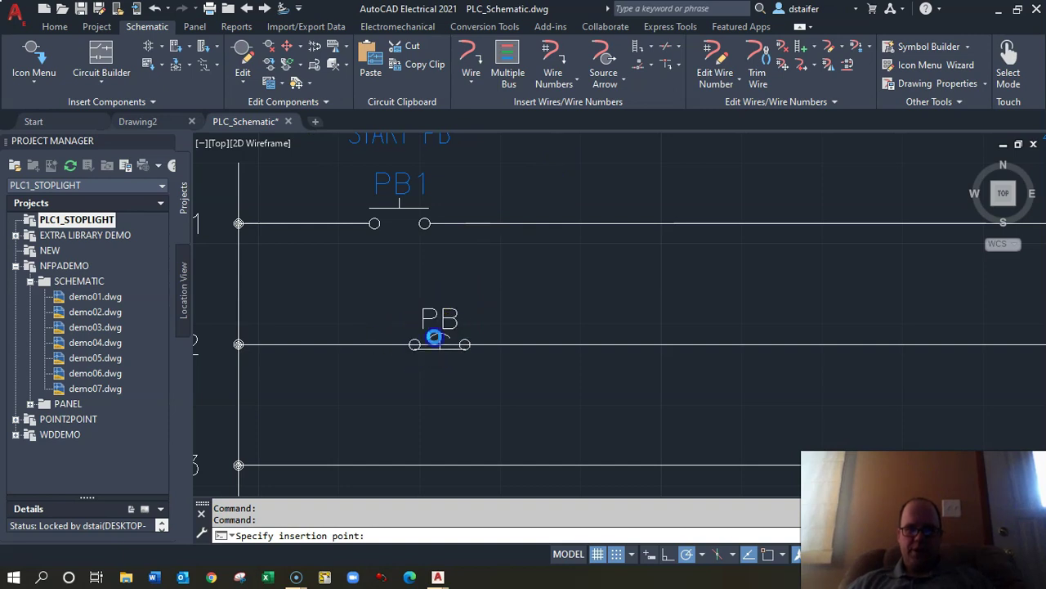
Step: Place the mushroom-head button on rung 2 as PB2 with description 'STOP'
{"action": "left_click", "coordinate": [434, 337]}
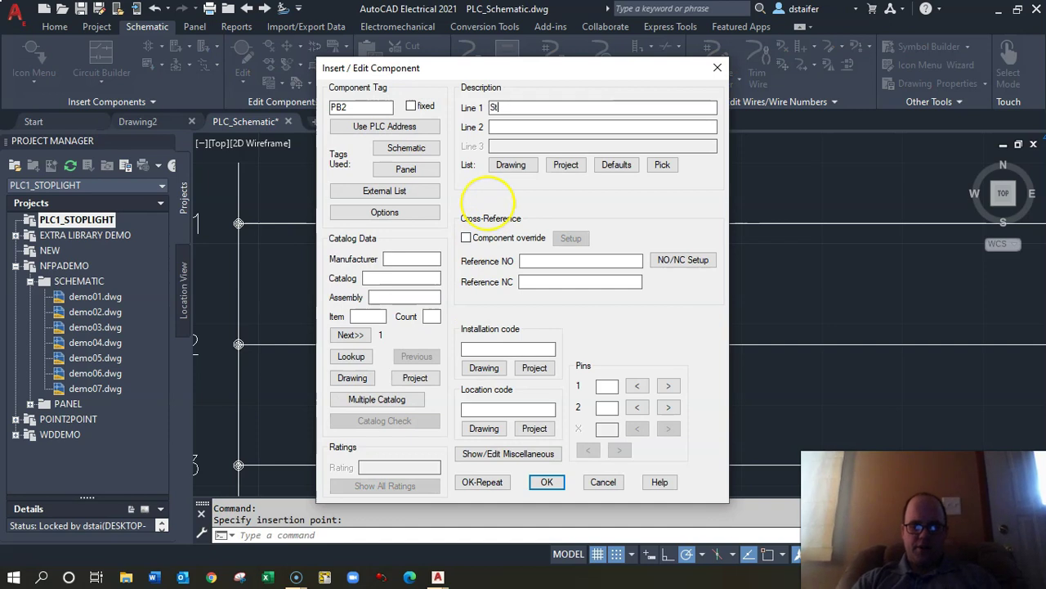
{"action": "left_click", "coordinate": [541, 483]}
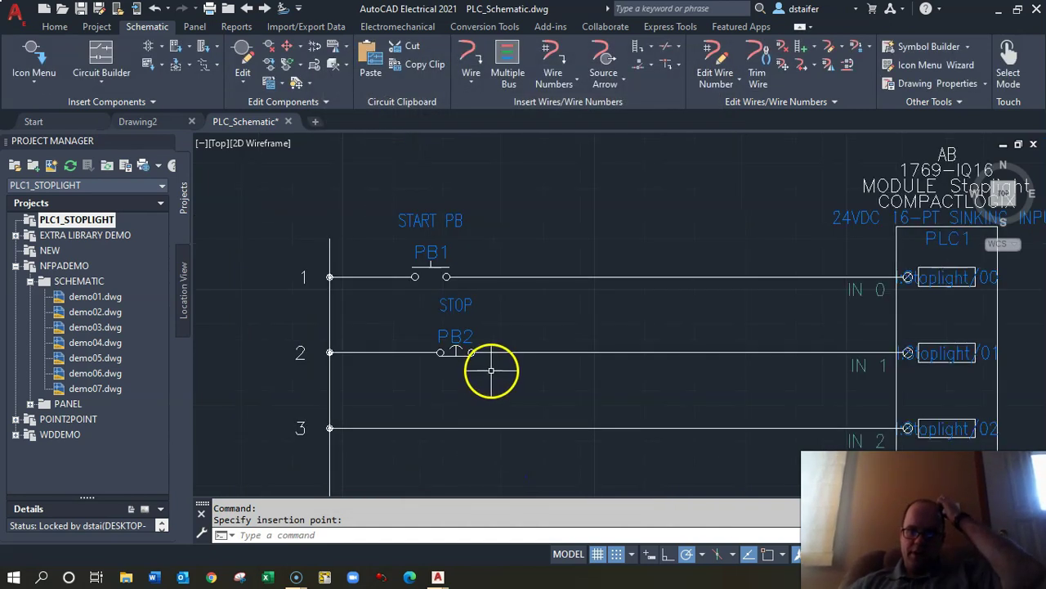
{"action": "scroll", "coordinate": [500, 380], "scroll_direction": "down", "scroll_amount": 2}
{"action": "middle_click_drag", "start_coordinate": [498, 381], "coordinate": [455, 266]}
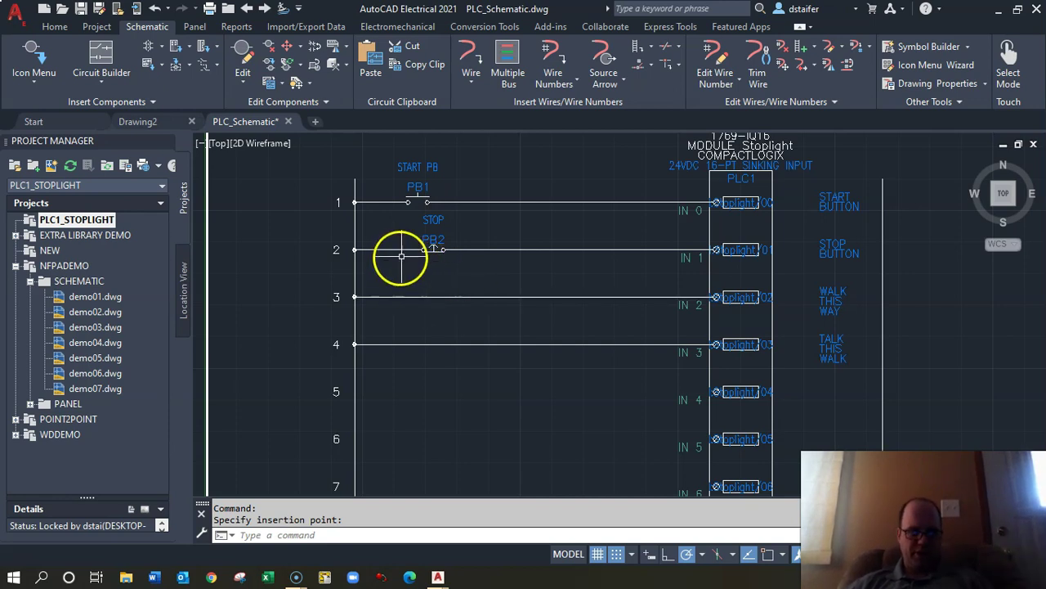
Step: Choose the 3 Position NO selector switch from the Selector Switches icon menu
{"action": "left_click", "coordinate": [33, 78]}
{"action": "left_click", "coordinate": [69, 113]}
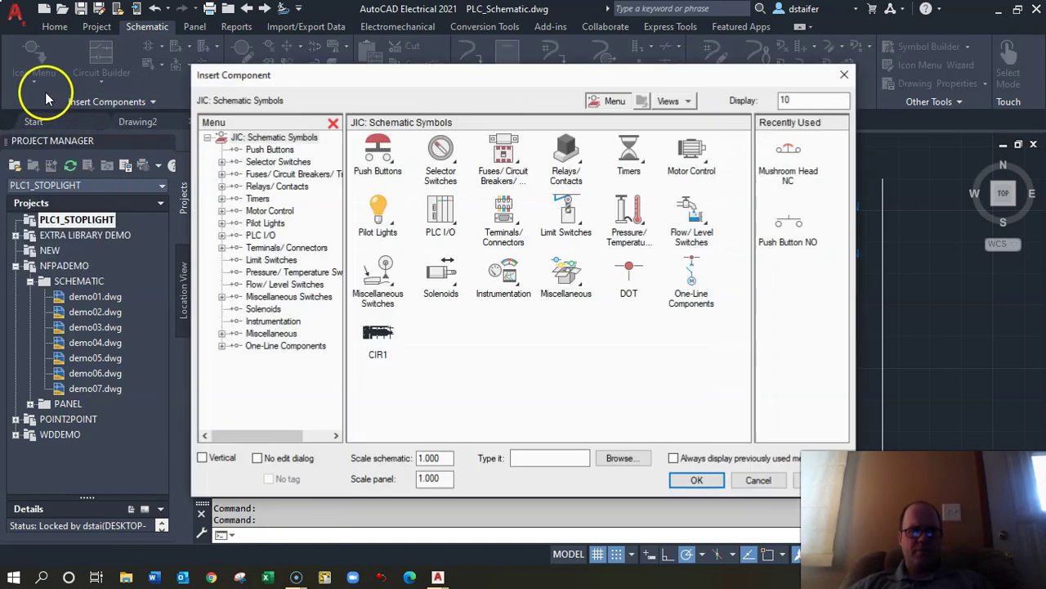
{"action": "left_click", "coordinate": [438, 170]}
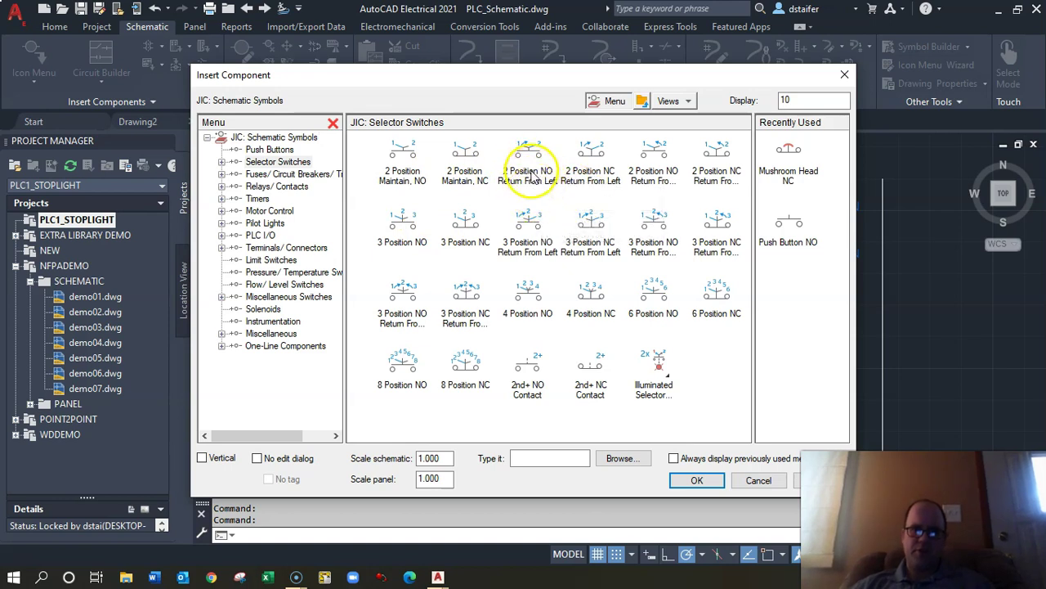
{"action": "left_click", "coordinate": [424, 235]}
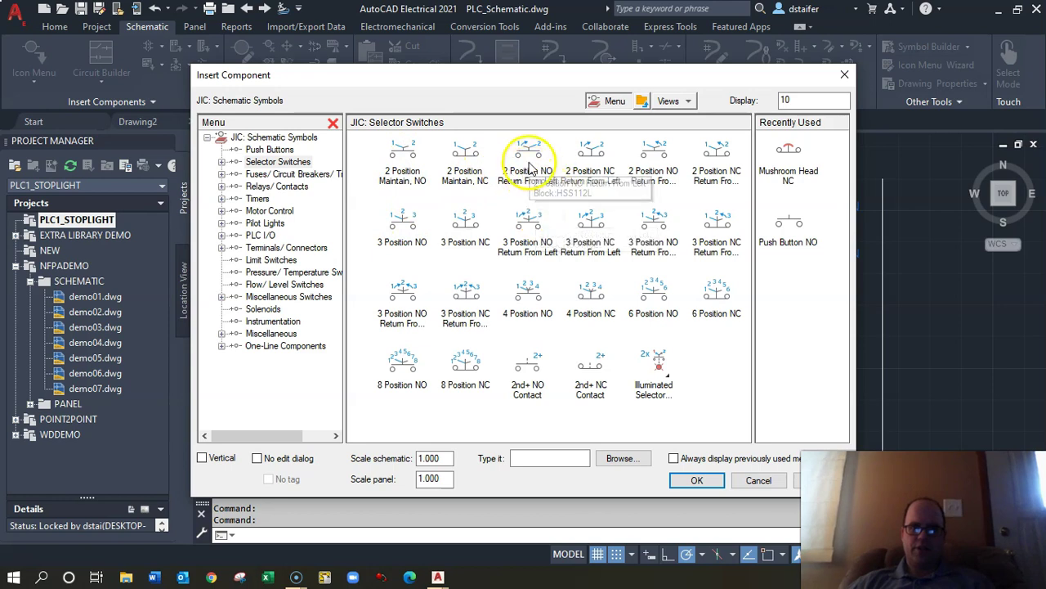
{"action": "left_click", "coordinate": [401, 227]}
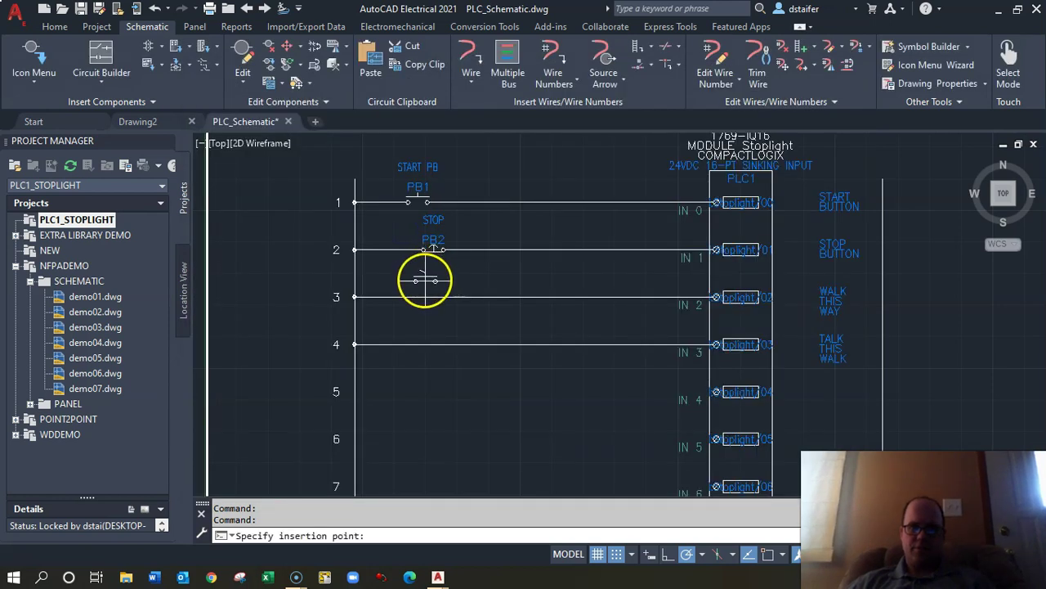
Step: Place the selector switch on rung 3 as SS3 with description 'Walk'
{"action": "left_click", "coordinate": [425, 296]}
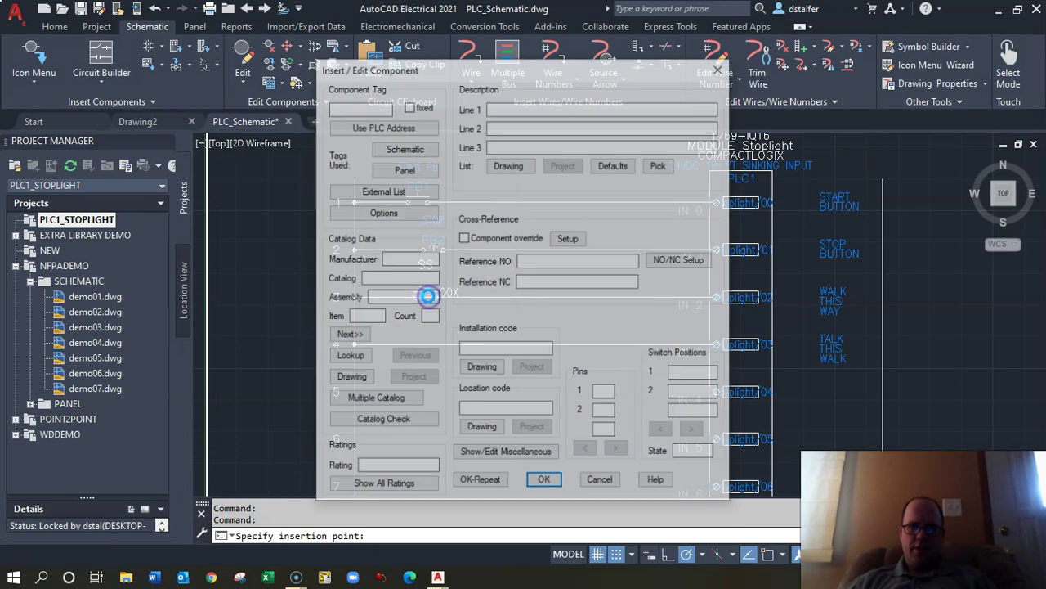
{"action": "left_click", "coordinate": [509, 109]}
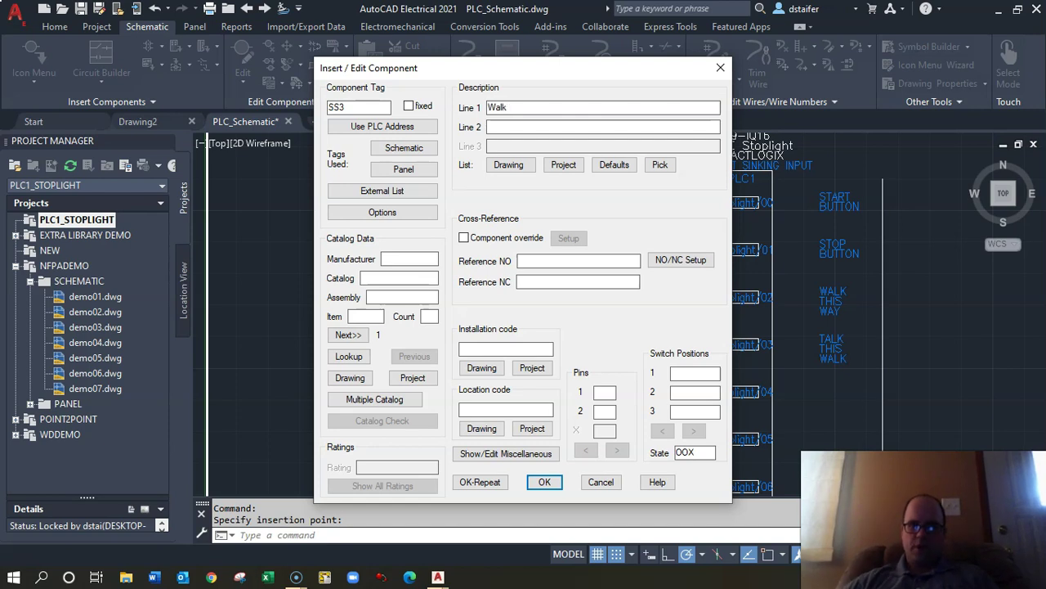
{"action": "left_click", "coordinate": [543, 482]}
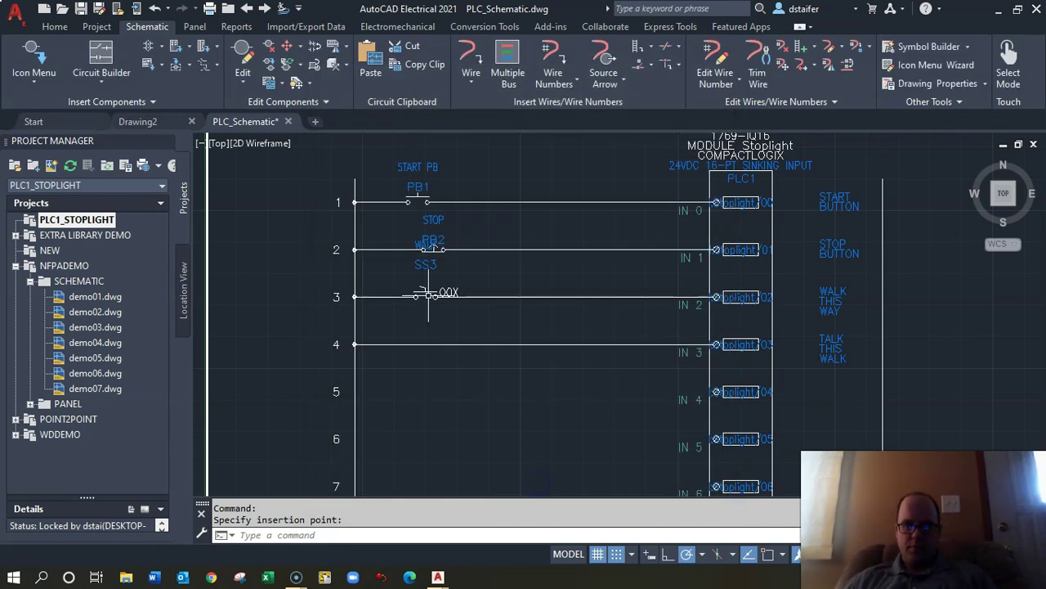
{"action": "left_click", "coordinate": [51, 73]}
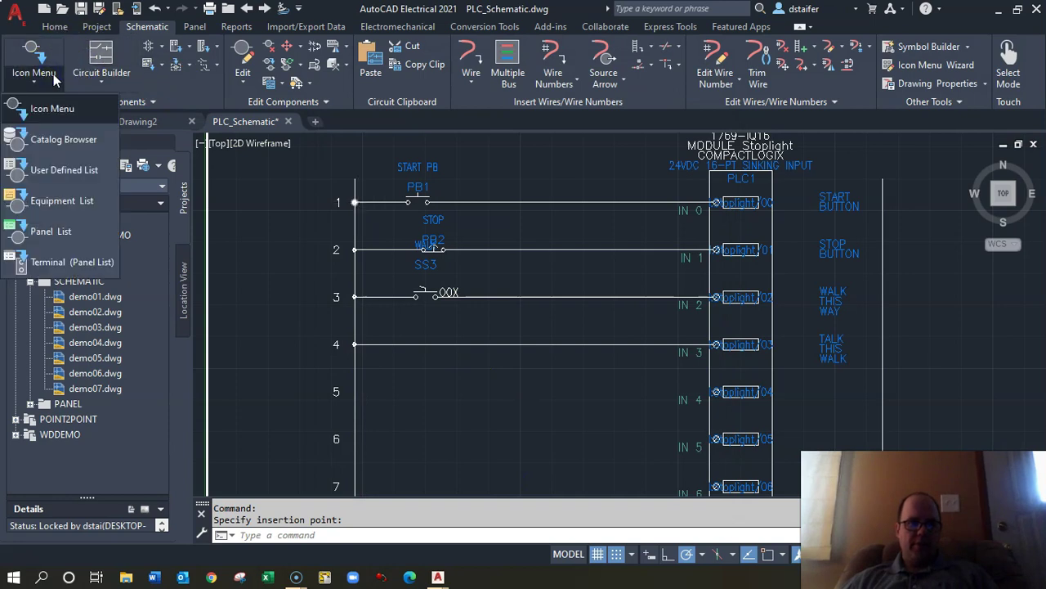
Step: Pick the 3 Position NO selector switch, then cancel its placement
{"action": "left_click", "coordinate": [75, 112]}
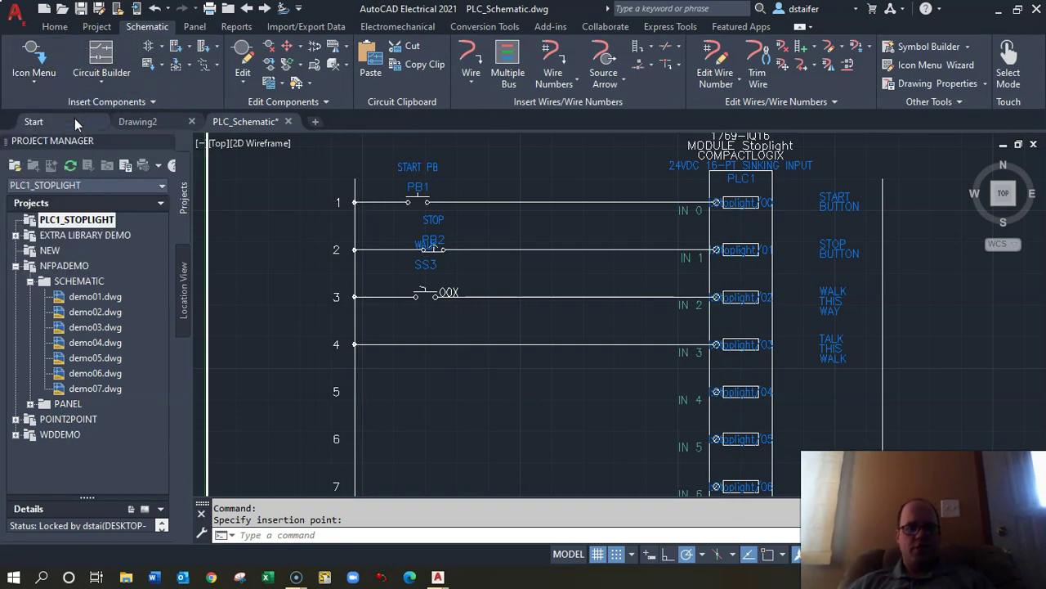
{"action": "left_click", "coordinate": [38, 77]}
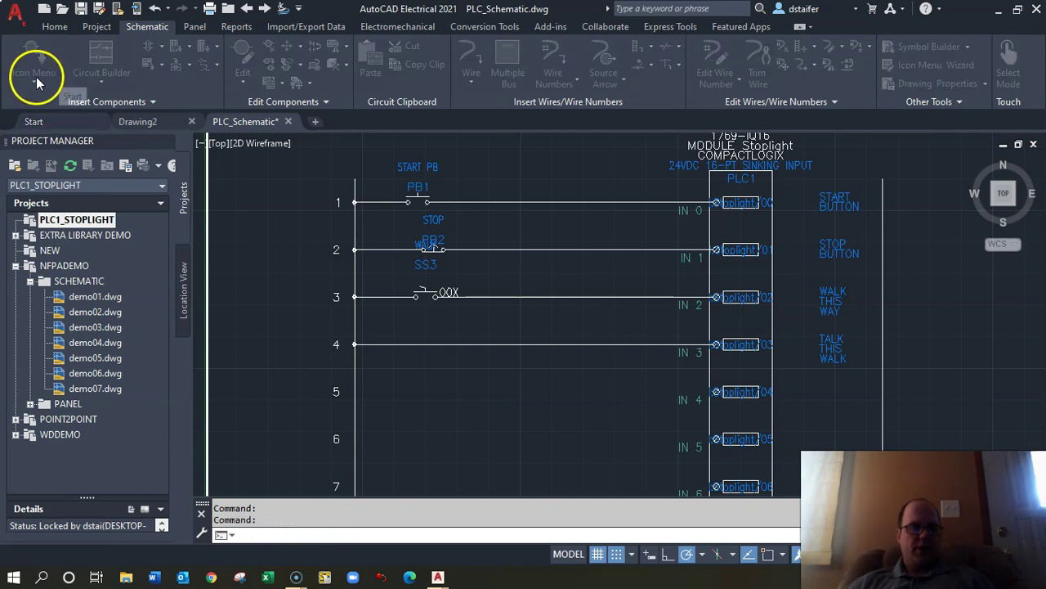
{"action": "left_click", "coordinate": [445, 164]}
{"action": "left_click", "coordinate": [411, 215]}
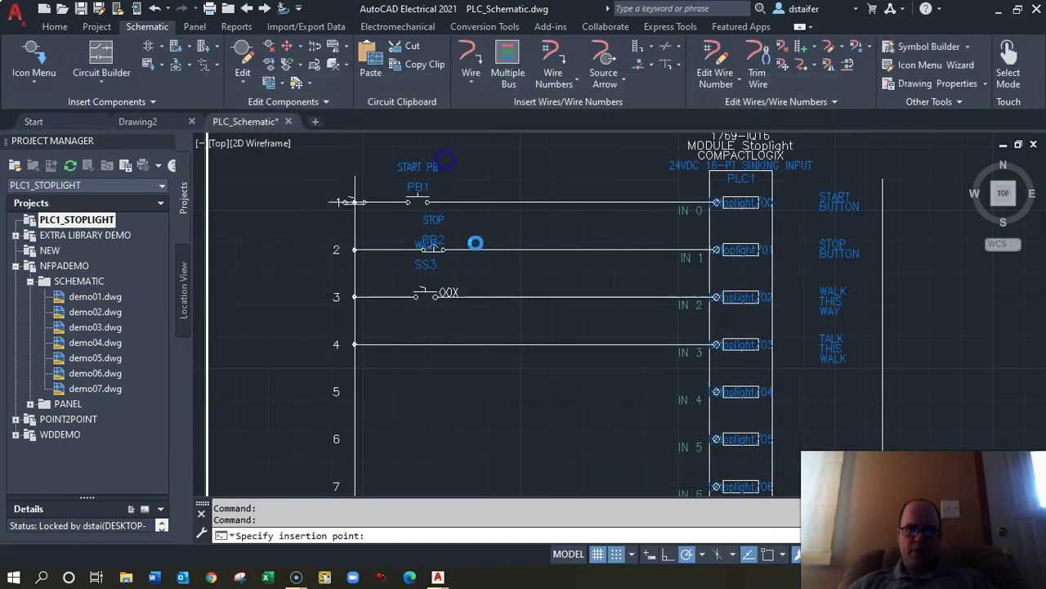
{"action": "key", "text": "Escape"}
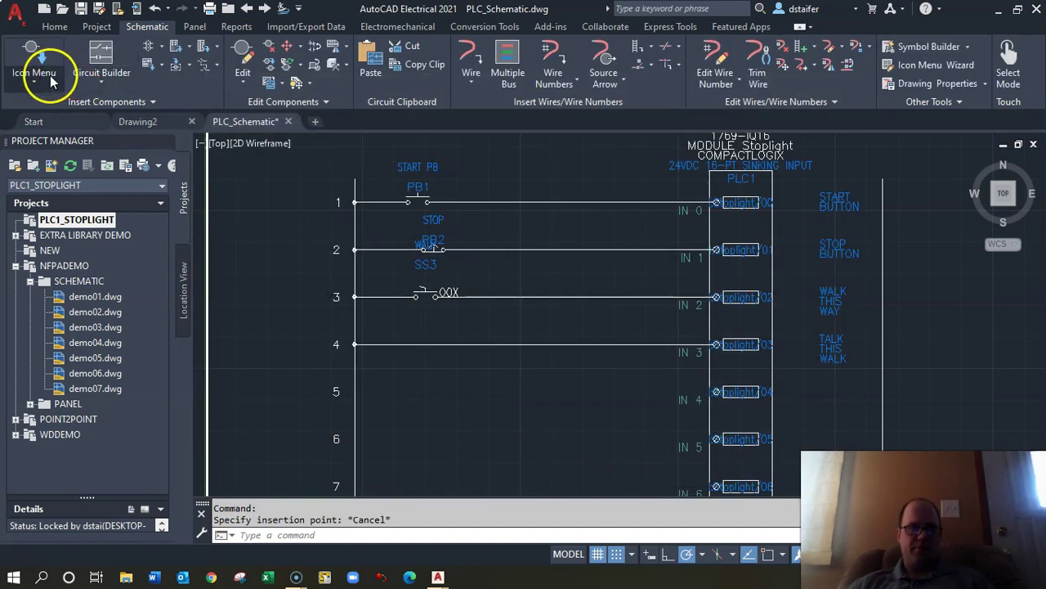
Step: Choose the 3 Position NO Return From Right selector switch instead
{"action": "left_click", "coordinate": [57, 79]}
{"action": "left_click", "coordinate": [177, 108]}
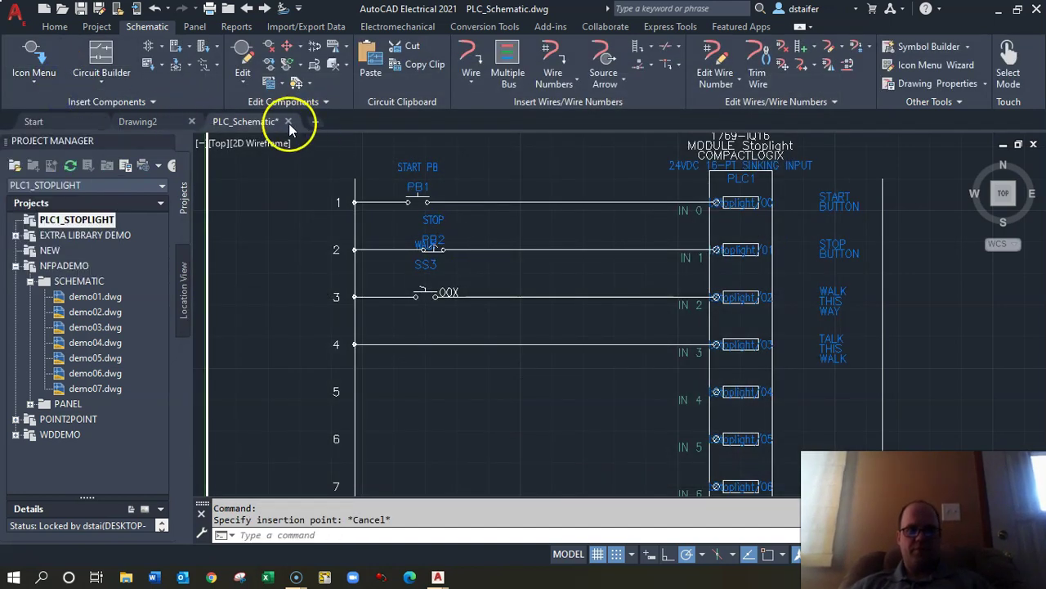
{"action": "left_click", "coordinate": [43, 67]}
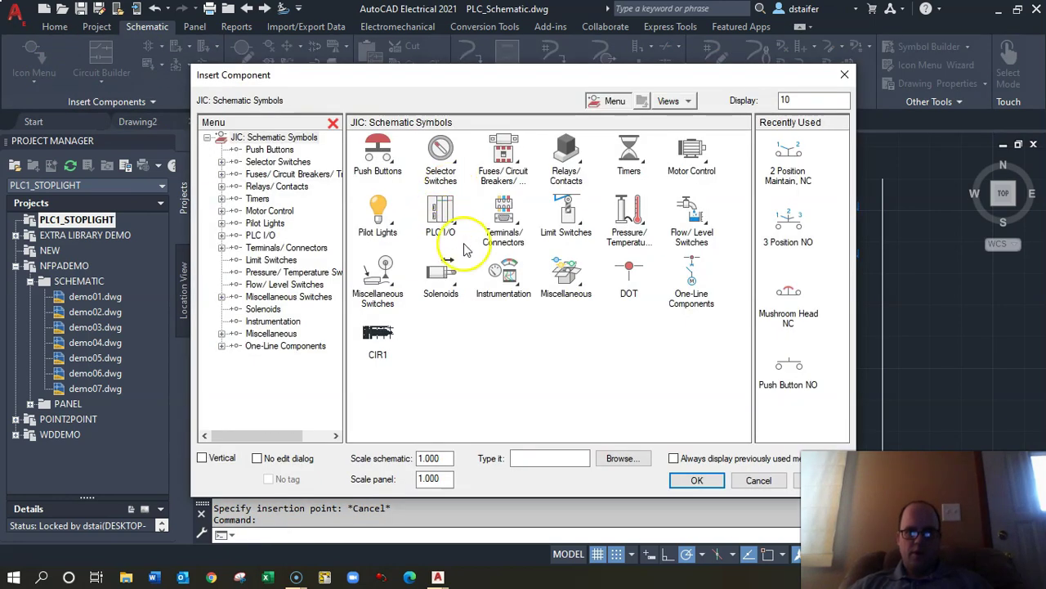
{"action": "left_click", "coordinate": [451, 167]}
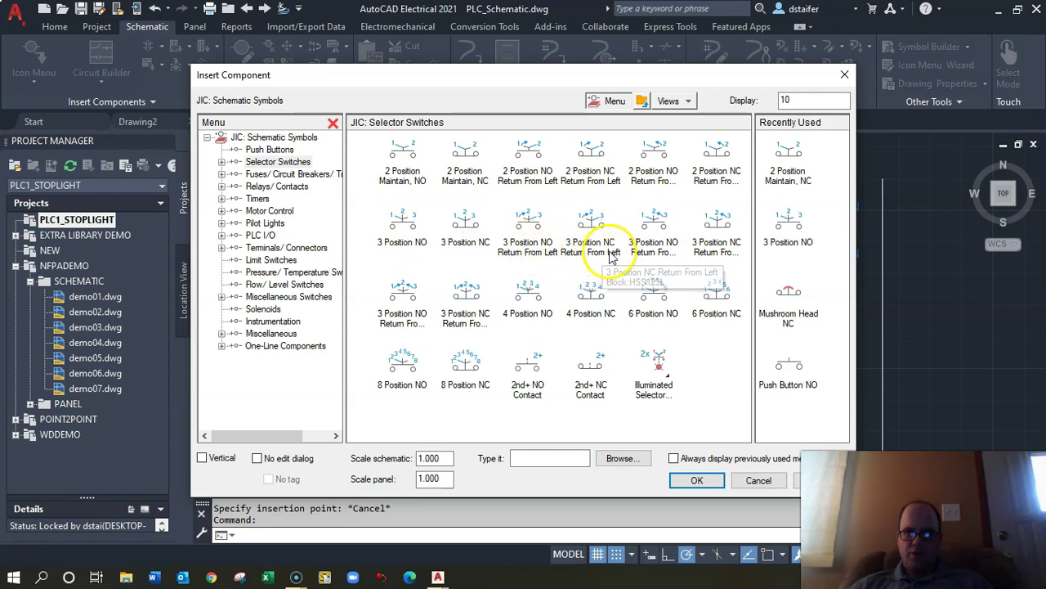
{"action": "left_click", "coordinate": [654, 222]}
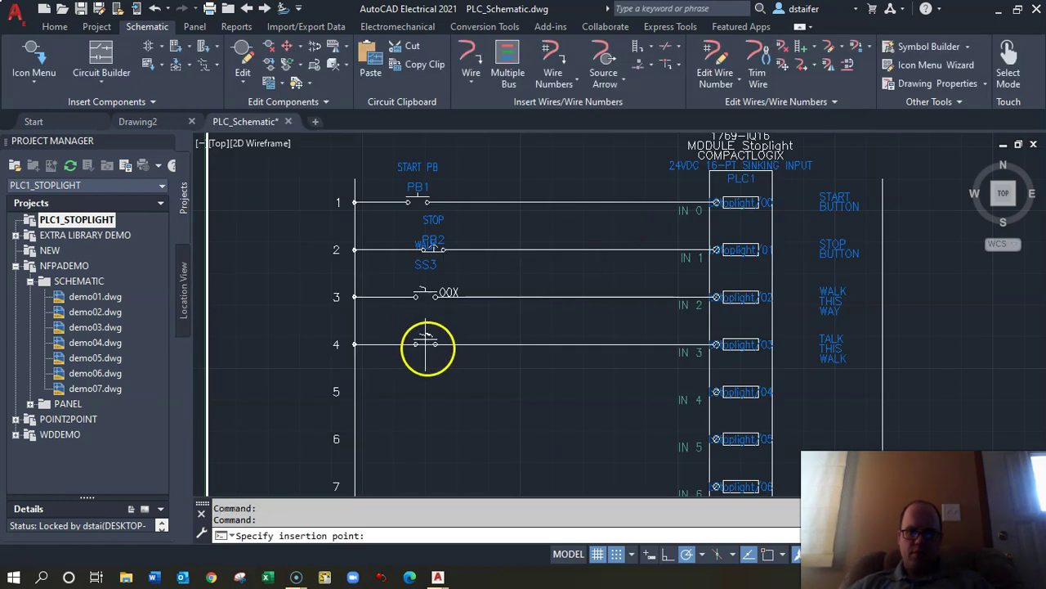
Step: Place the spring-return switch on rung 4 as SS4 with description 'TALK'
{"action": "left_click", "coordinate": [427, 345]}
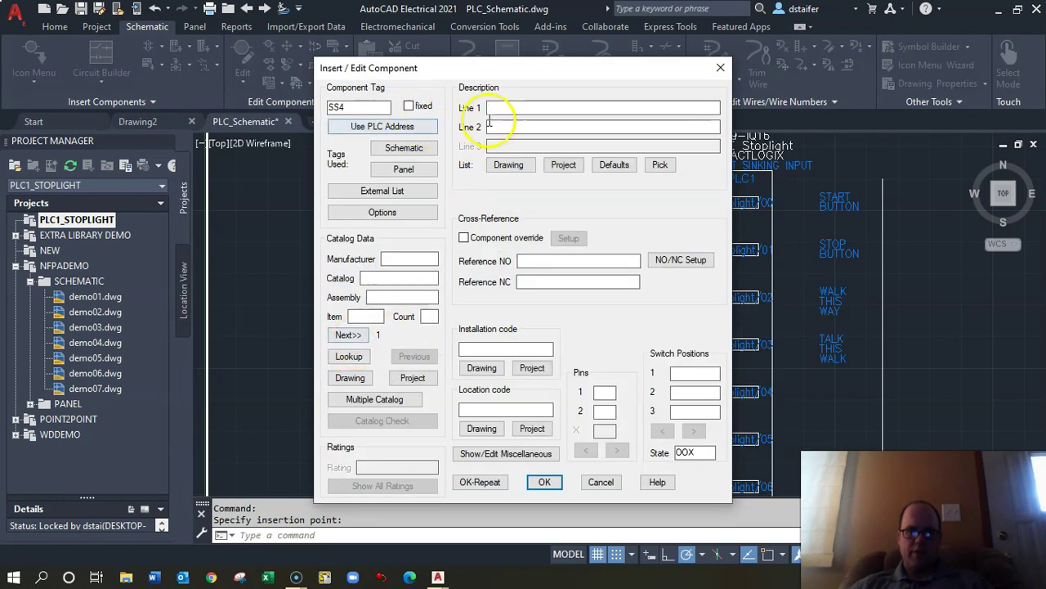
{"action": "type", "text": "W"}
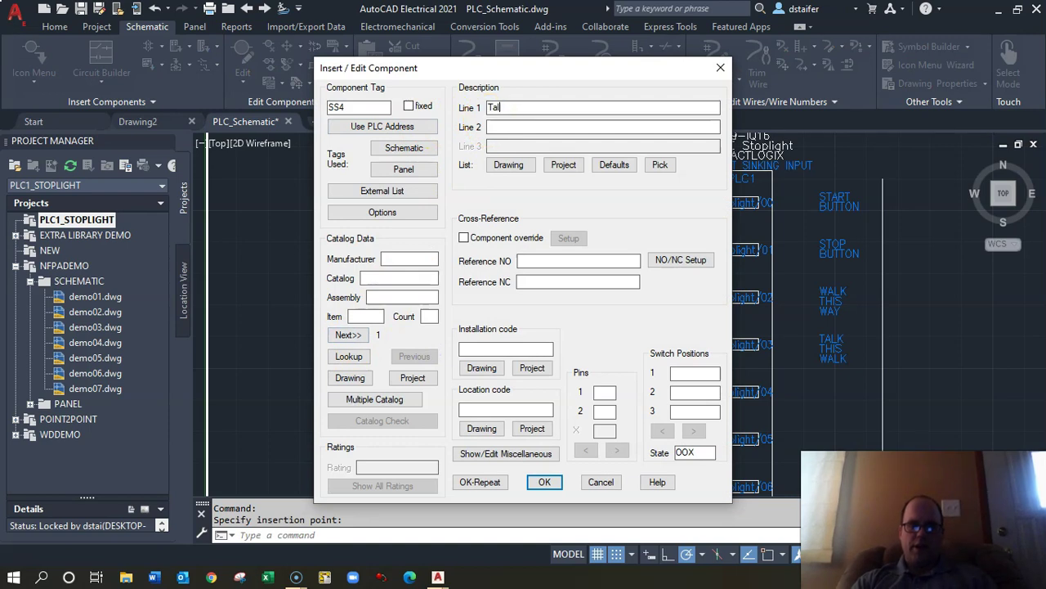
{"action": "left_click", "coordinate": [544, 482]}
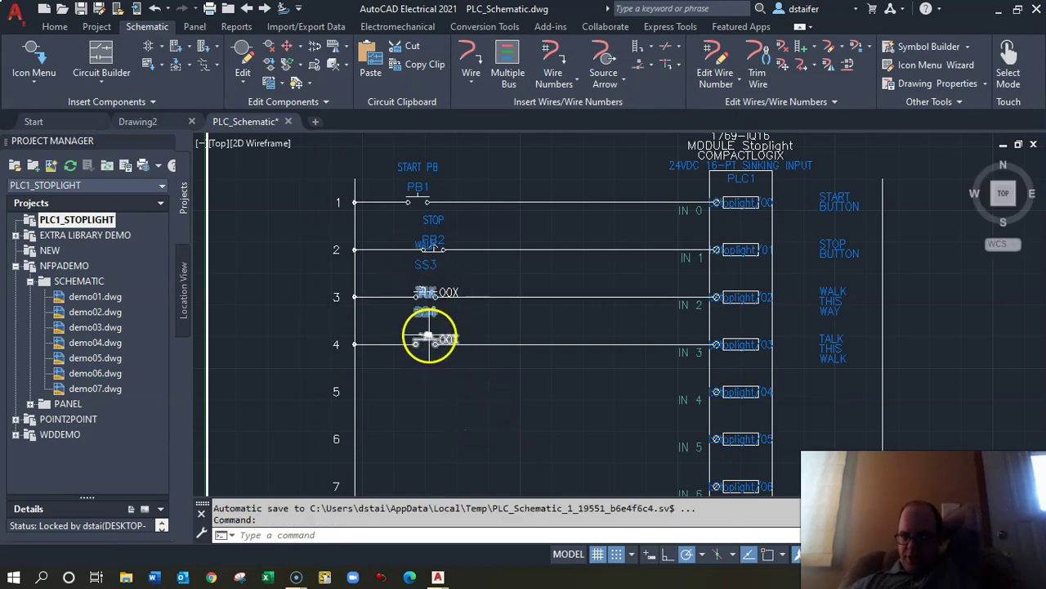
{"action": "scroll", "coordinate": [408, 367], "scroll_direction": "down", "scroll_amount": 3}
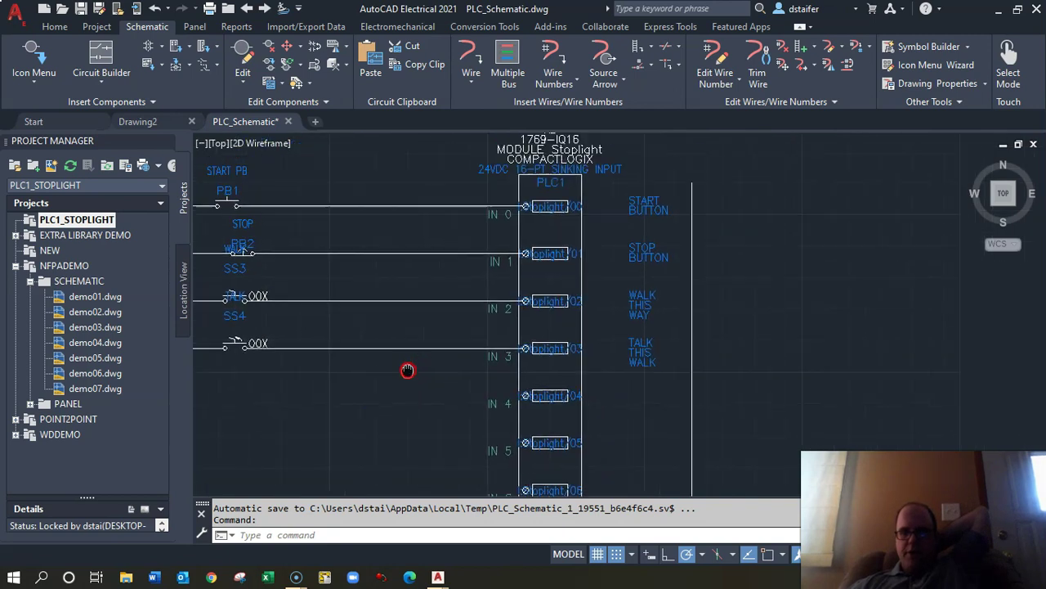
{"action": "scroll", "coordinate": [444, 376], "scroll_direction": "down", "scroll_amount": 2}
{"action": "middle_click_drag", "start_coordinate": [444, 392], "coordinate": [439, 227]}
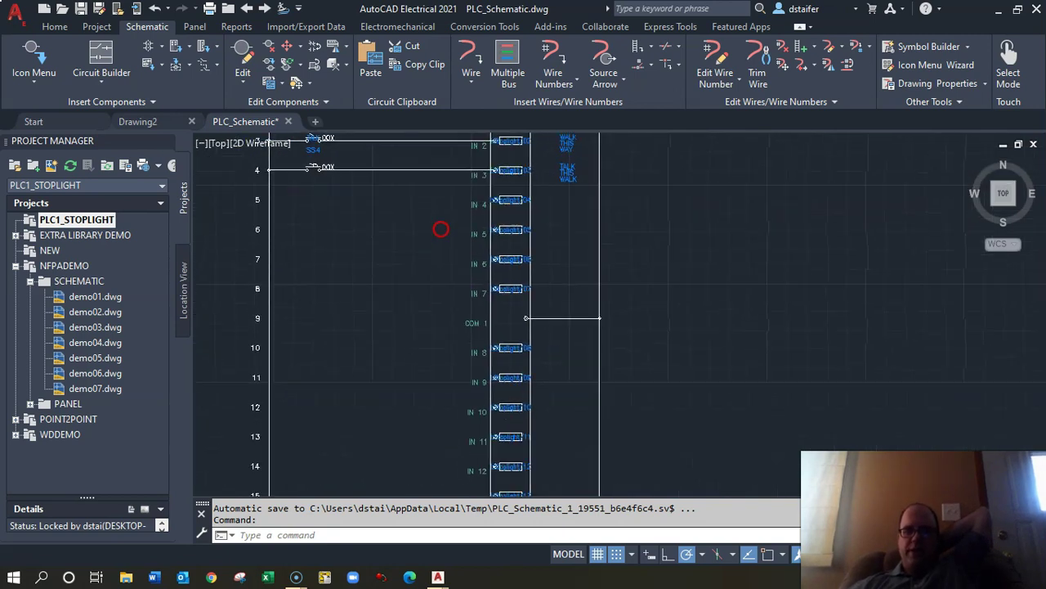
{"action": "scroll", "coordinate": [436, 237], "scroll_direction": "down", "scroll_amount": 2}
Step: Insert a second ladder numbered from rung 21, picking its first-rung start and last-rung position
{"action": "middle_click_drag", "start_coordinate": [672, 334], "coordinate": [572, 368]}
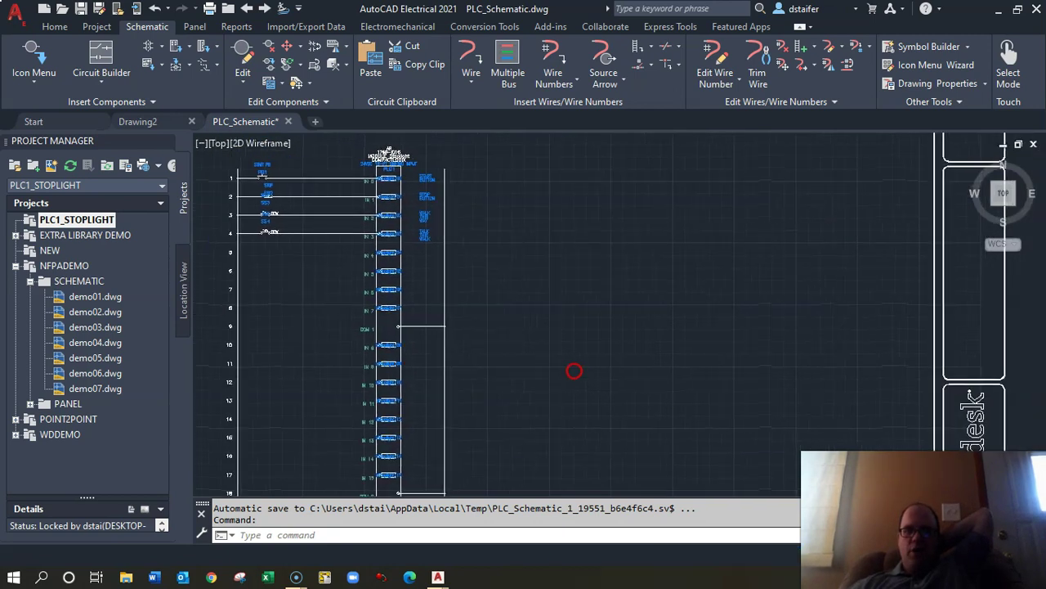
{"action": "scroll", "coordinate": [572, 369], "scroll_direction": "down", "scroll_amount": 2}
{"action": "left_click", "coordinate": [640, 48]}
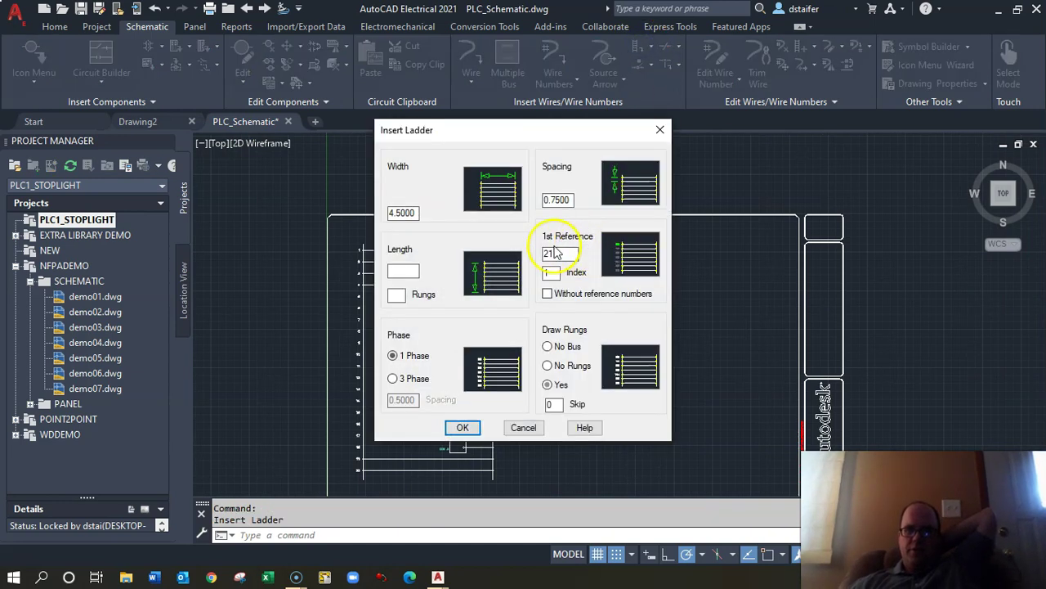
{"action": "left_click", "coordinate": [479, 432]}
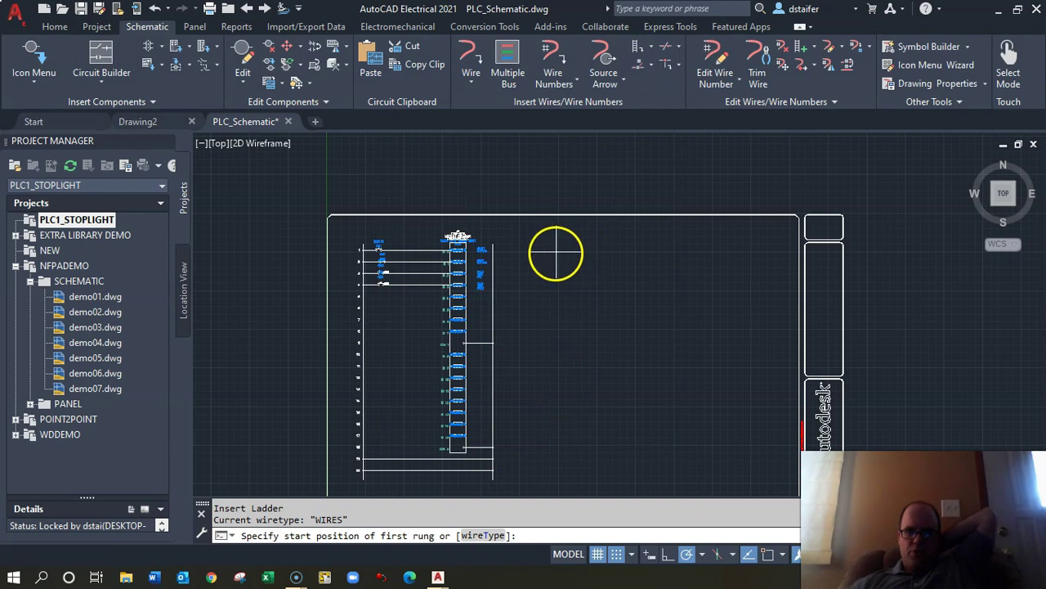
{"action": "left_click", "coordinate": [555, 253]}
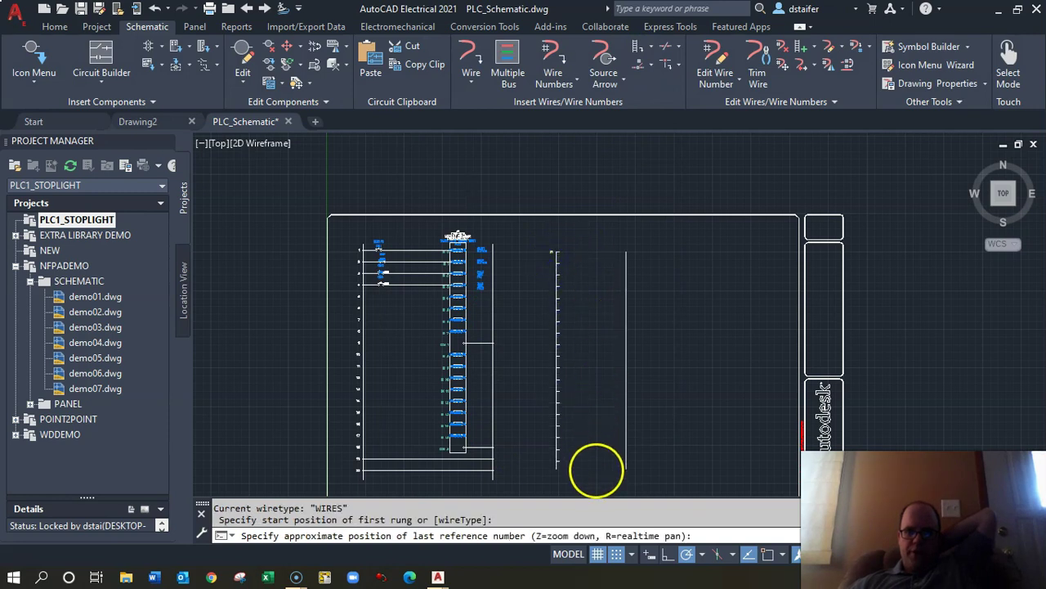
{"action": "left_click", "coordinate": [594, 478]}
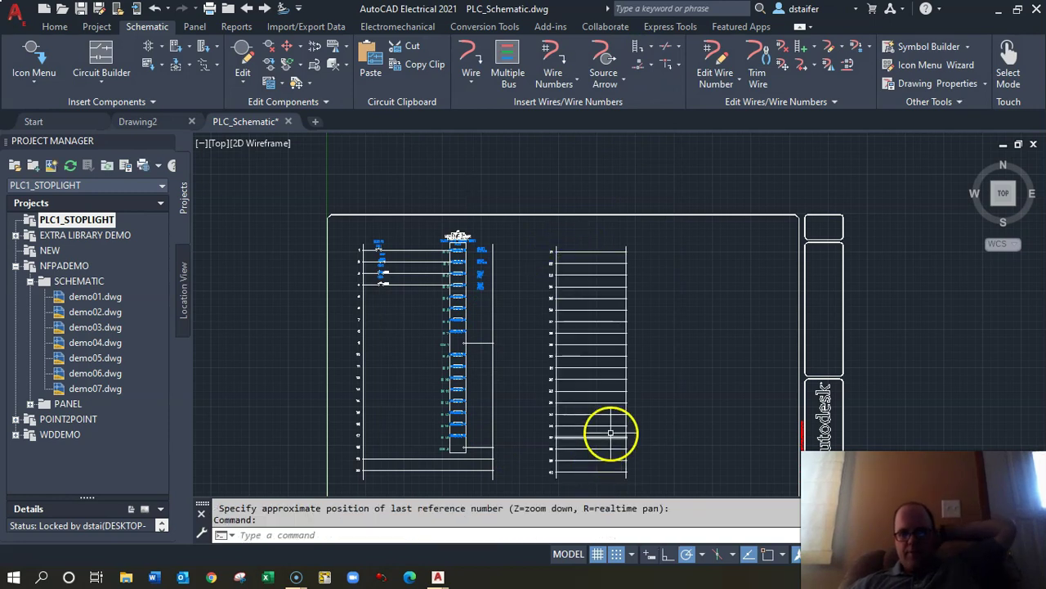
Step: Extend the new ladder's rungs to a rail further right and start SCOOT
{"action": "scroll", "coordinate": [628, 417], "scroll_direction": "up", "scroll_amount": 2}
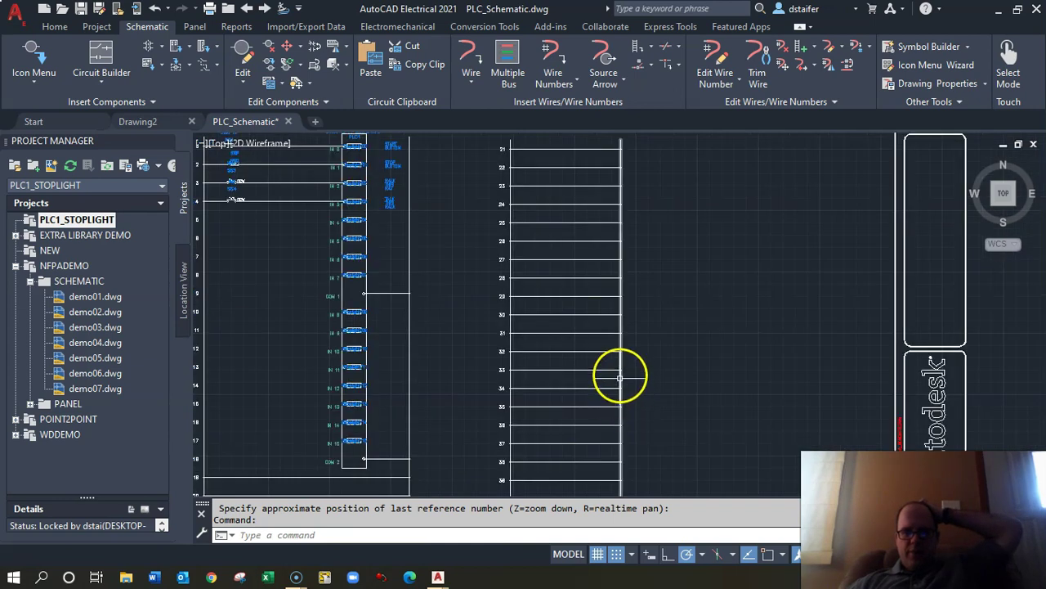
{"action": "right_click", "coordinate": [621, 348]}
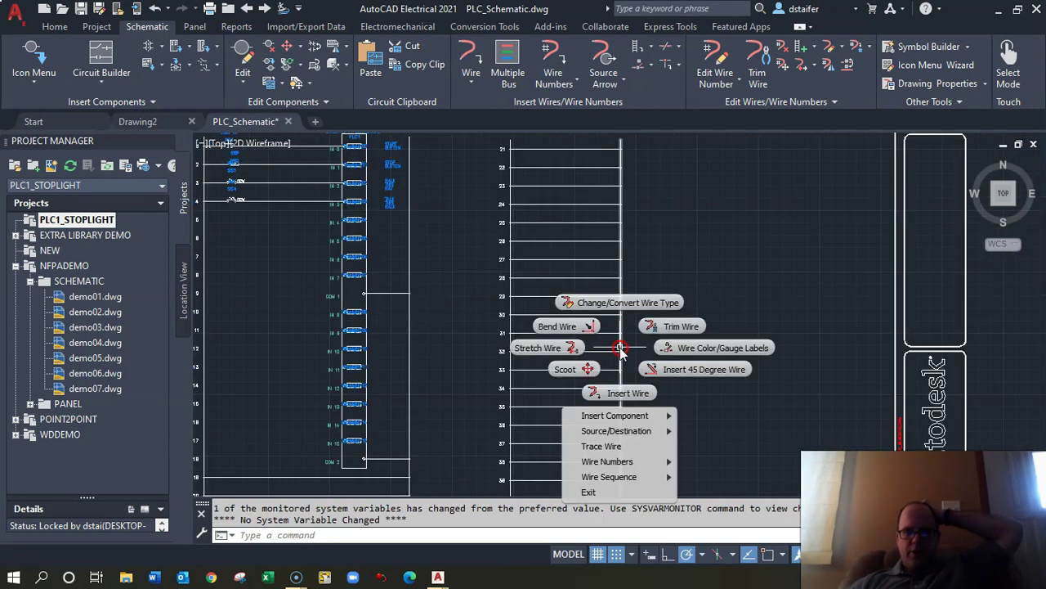
{"action": "key", "text": "Escape"}
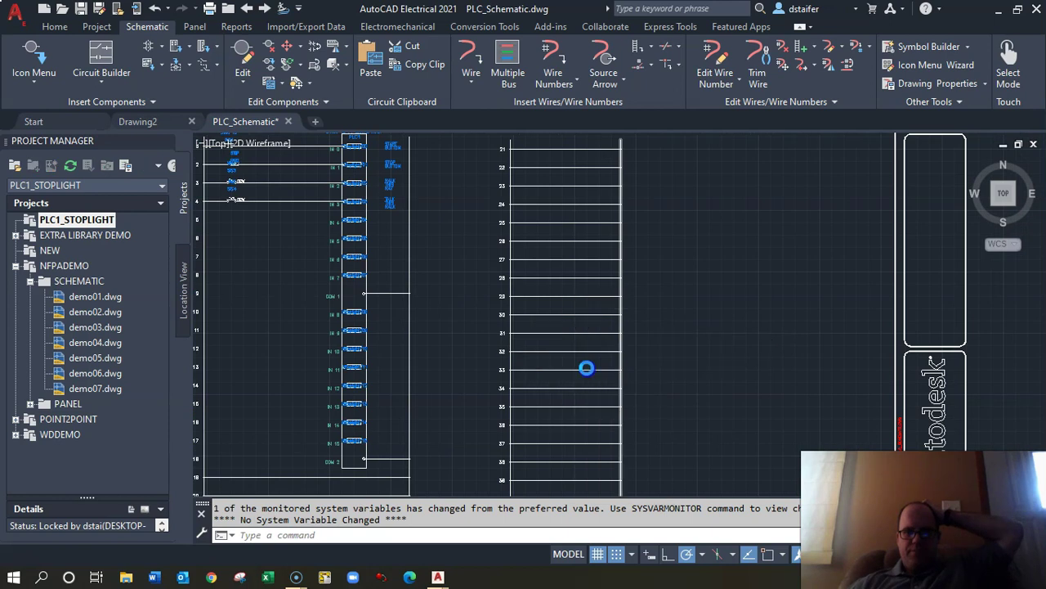
{"action": "scroll", "coordinate": [661, 367], "scroll_direction": "down", "scroll_amount": 2}
{"action": "type", "text": "to"}
{"action": "left_click", "coordinate": [657, 367]}
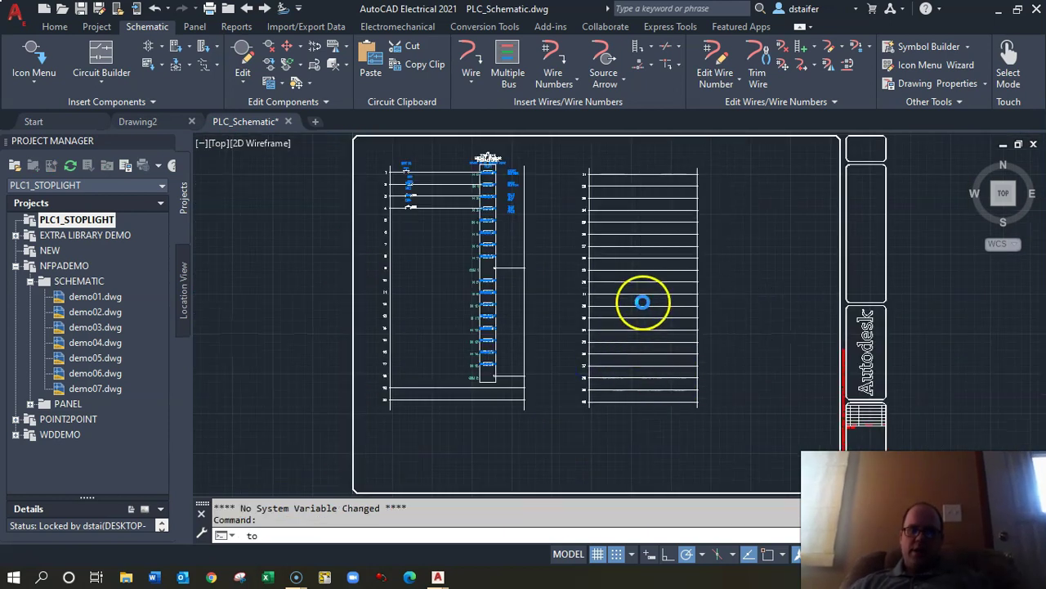
{"action": "scroll", "coordinate": [642, 264], "scroll_direction": "up", "scroll_amount": 2}
{"action": "key", "text": "Return"}
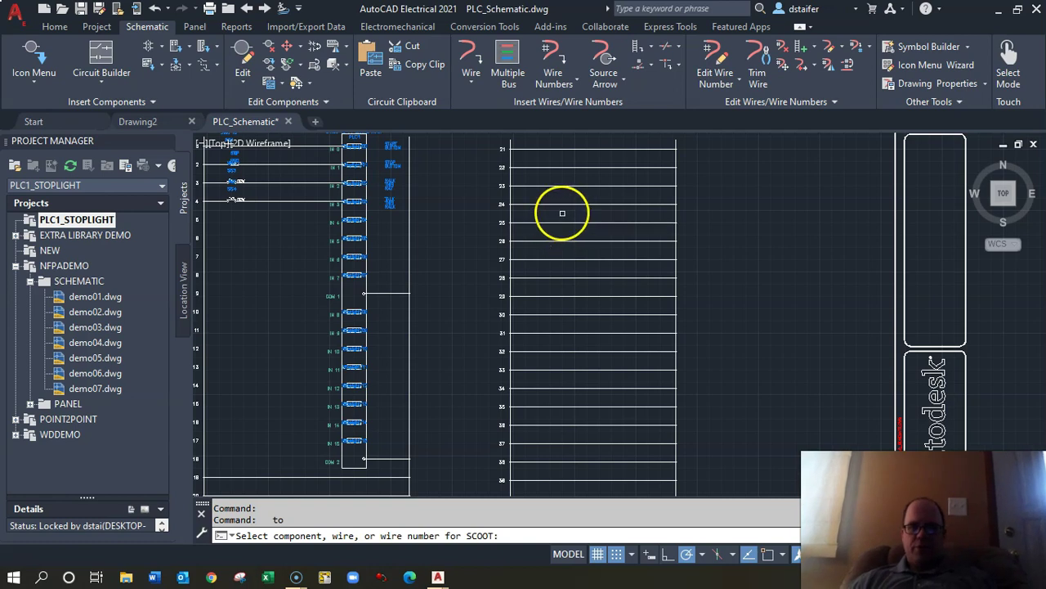
Step: In Insert PLC (Parametric), select the 1769-OB16 module under 1769 > Discrete Output
{"action": "left_click", "coordinate": [176, 48]}
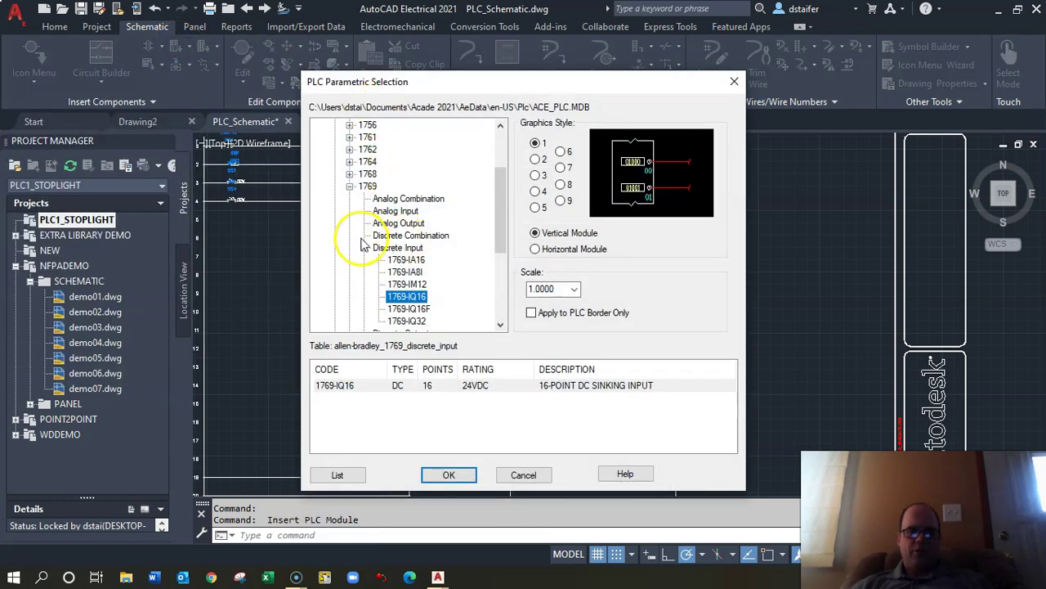
{"action": "left_click", "coordinate": [364, 247]}
{"action": "left_click", "coordinate": [397, 260]}
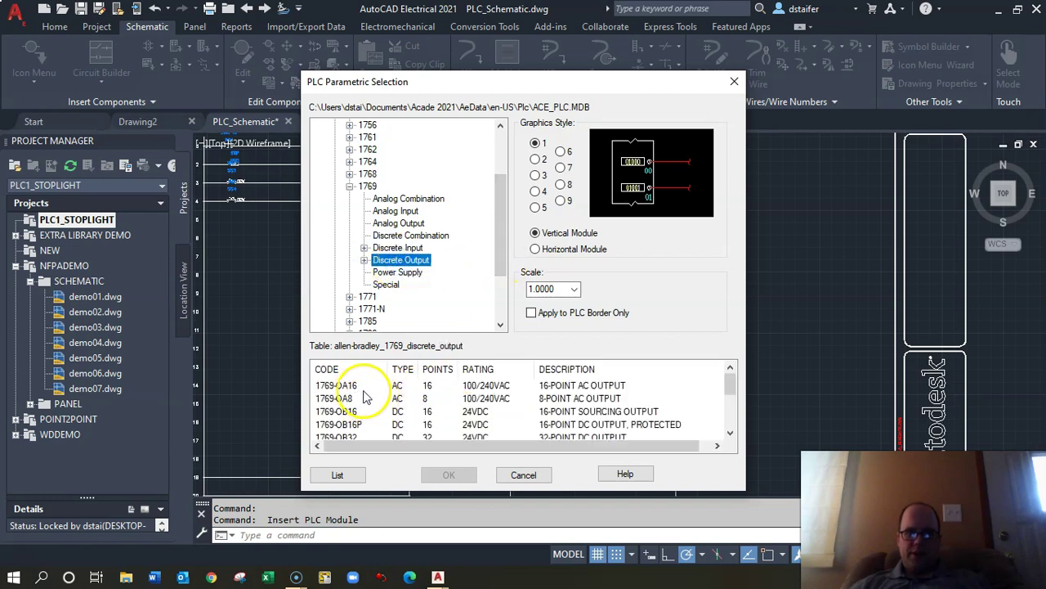
{"action": "scroll", "coordinate": [375, 413], "scroll_direction": "down", "scroll_amount": 1}
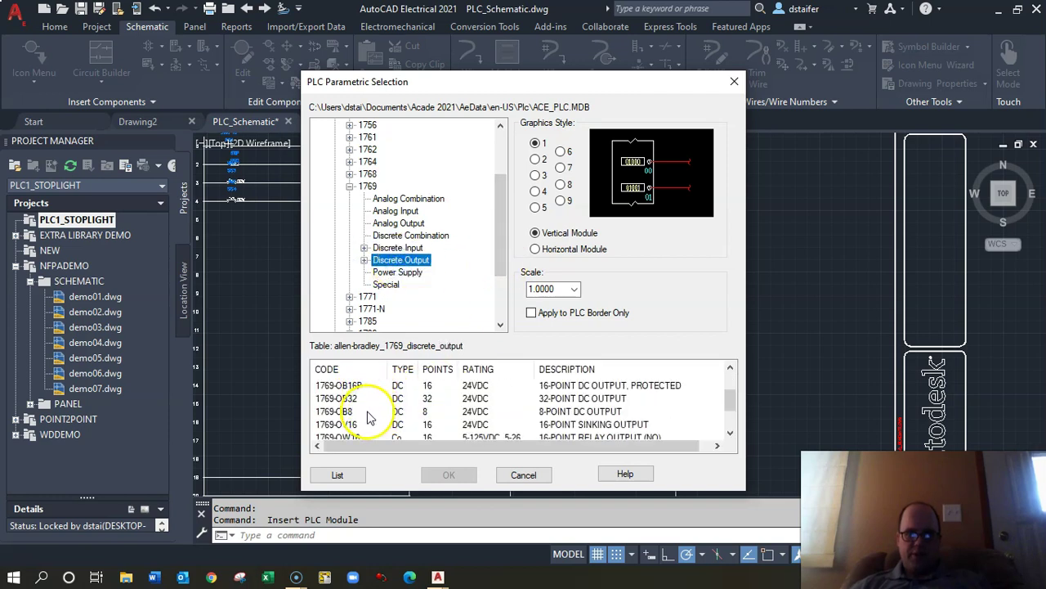
{"action": "scroll", "coordinate": [372, 417], "scroll_direction": "down", "scroll_amount": 1}
{"action": "scroll", "coordinate": [380, 413], "scroll_direction": "up", "scroll_amount": 1}
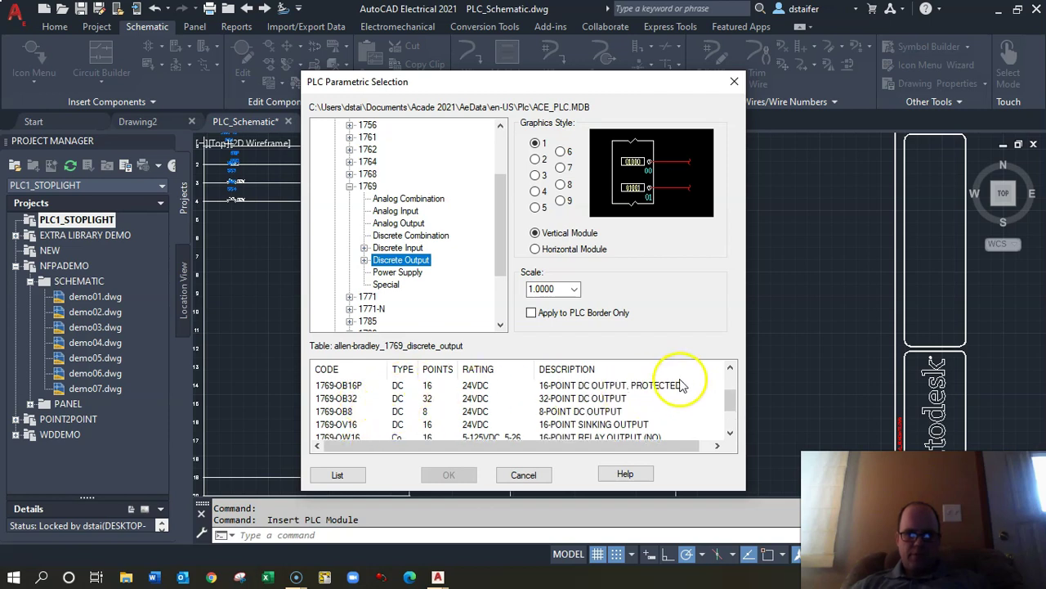
{"action": "left_click", "coordinate": [730, 395]}
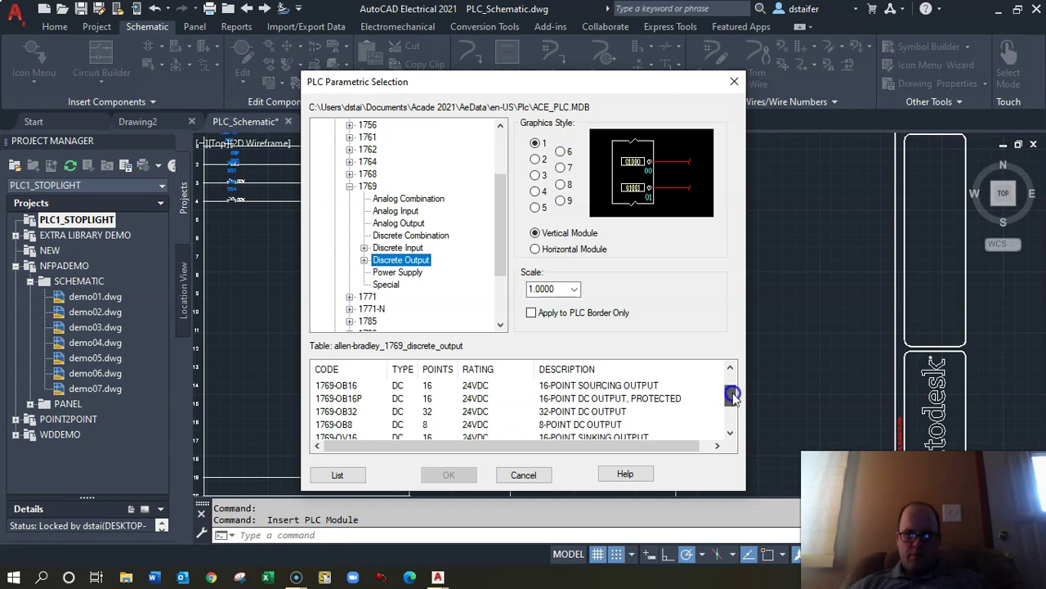
{"action": "left_click", "coordinate": [346, 384]}
{"action": "left_click", "coordinate": [449, 474]}
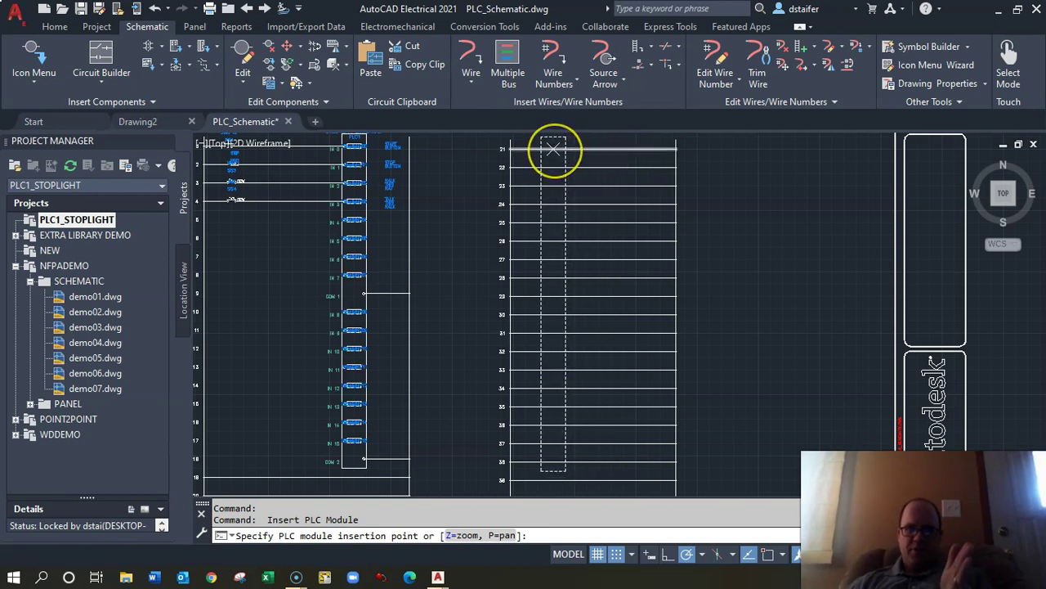
Step: Place the 1769-OB16 at rung 21, named Stoplight, addressed decimally starting at 2
{"action": "left_click", "coordinate": [554, 149]}
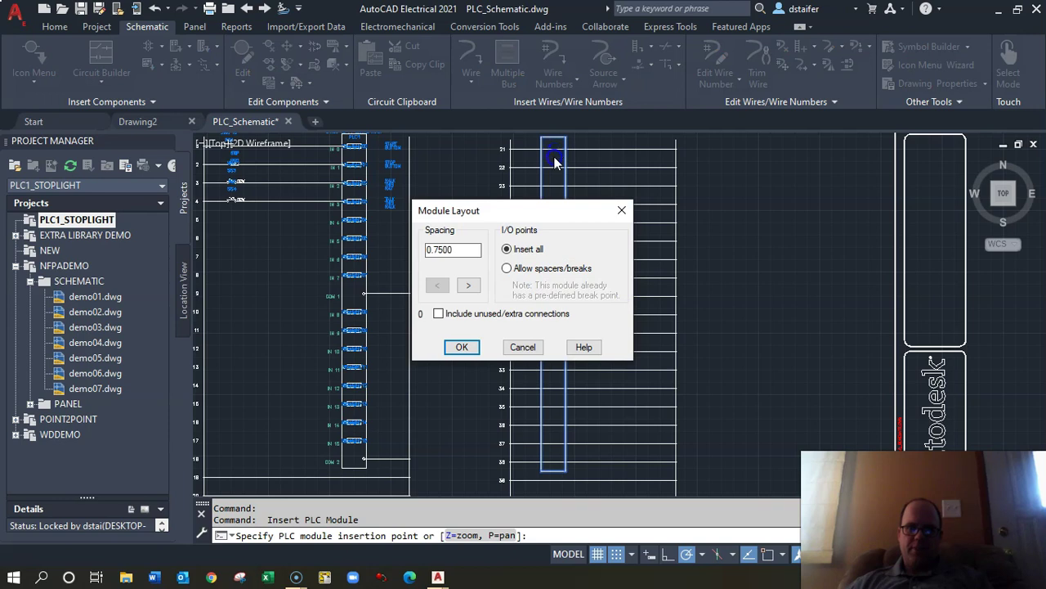
{"action": "left_click", "coordinate": [463, 348]}
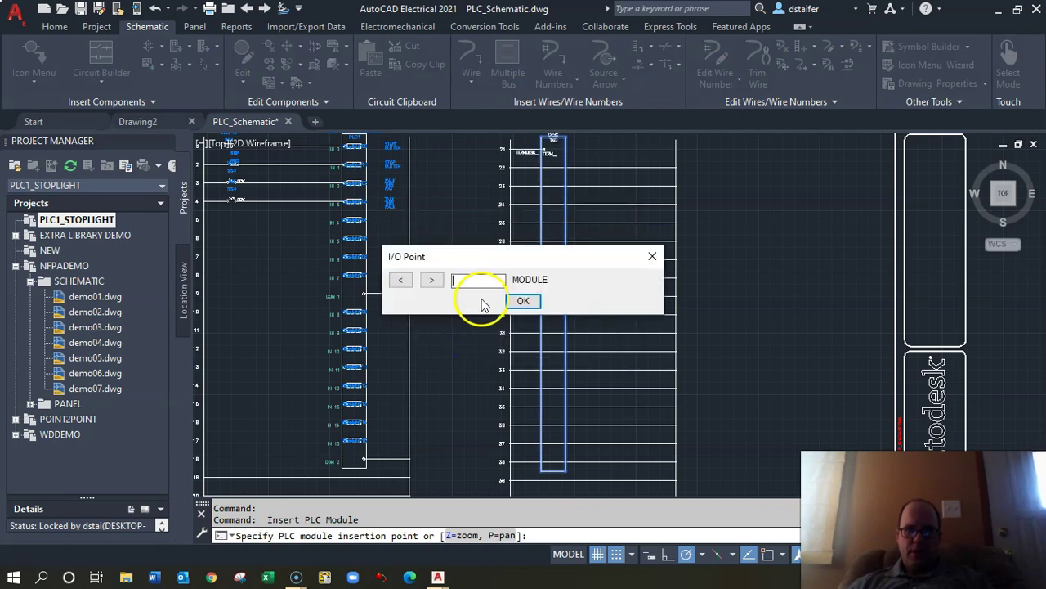
{"action": "type", "text": "Stoplight"}
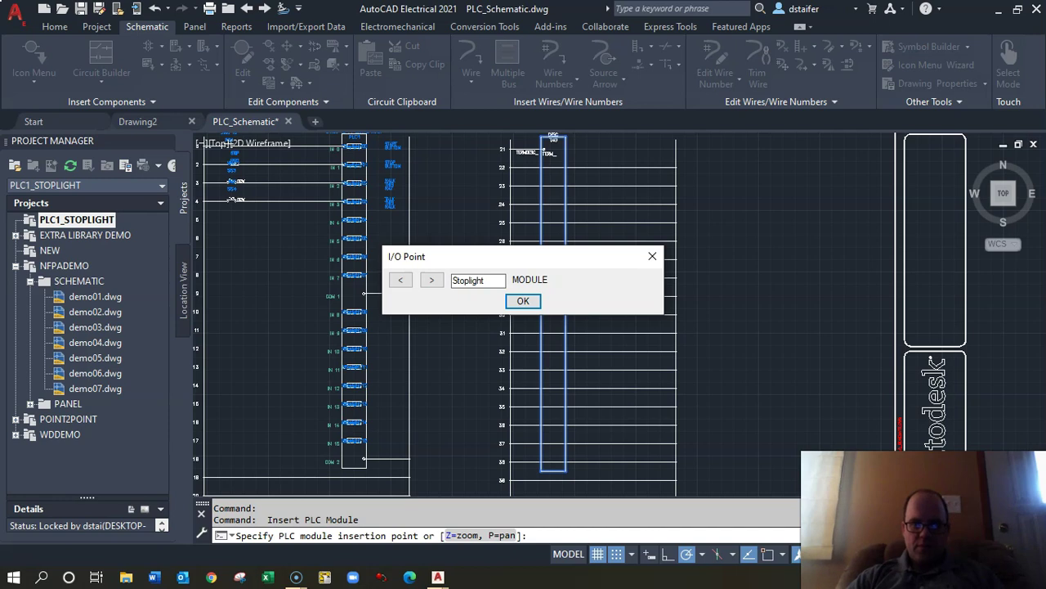
{"action": "key", "text": "Return"}
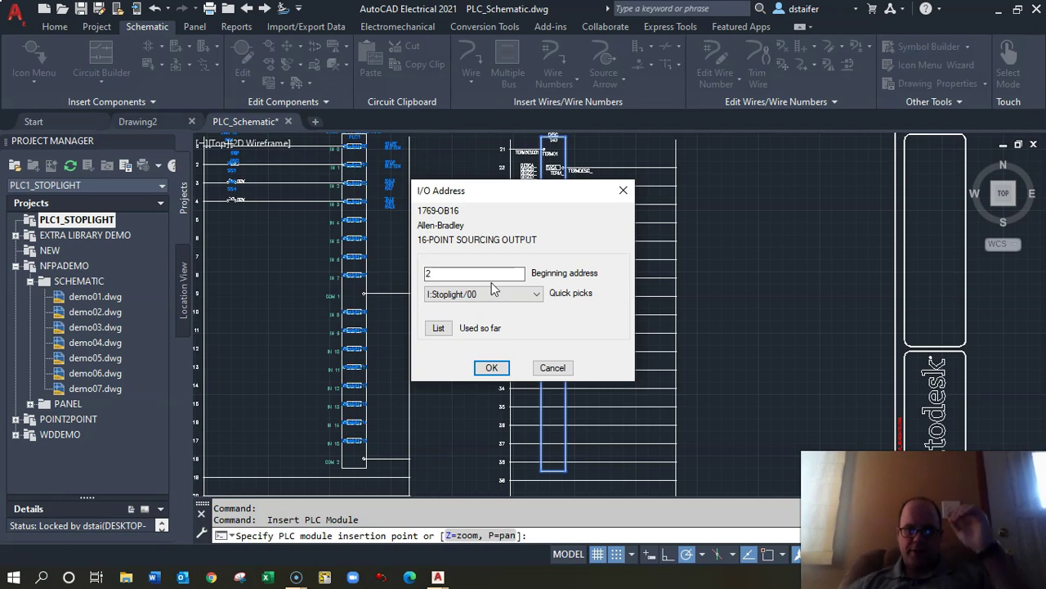
{"action": "left_click", "coordinate": [494, 368]}
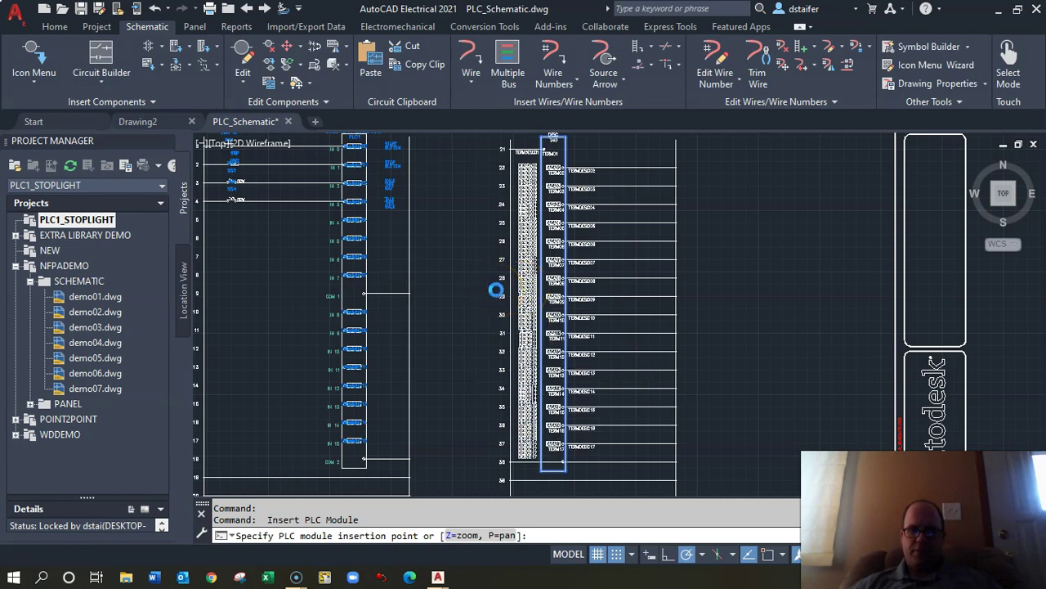
{"action": "left_click", "coordinate": [510, 305]}
Step: Review PLC21's outputs on rungs 22–36, then right-click the module header for its marking menu
{"action": "scroll", "coordinate": [554, 282], "scroll_direction": "up", "scroll_amount": 3}
{"action": "mouse_move", "coordinate": [554, 221]}
{"action": "middle_mouse_down"}
{"action": "mouse_move", "coordinate": [567, 292]}
{"action": "mouse_move", "coordinate": [567, 413]}
{"action": "middle_mouse_up"}
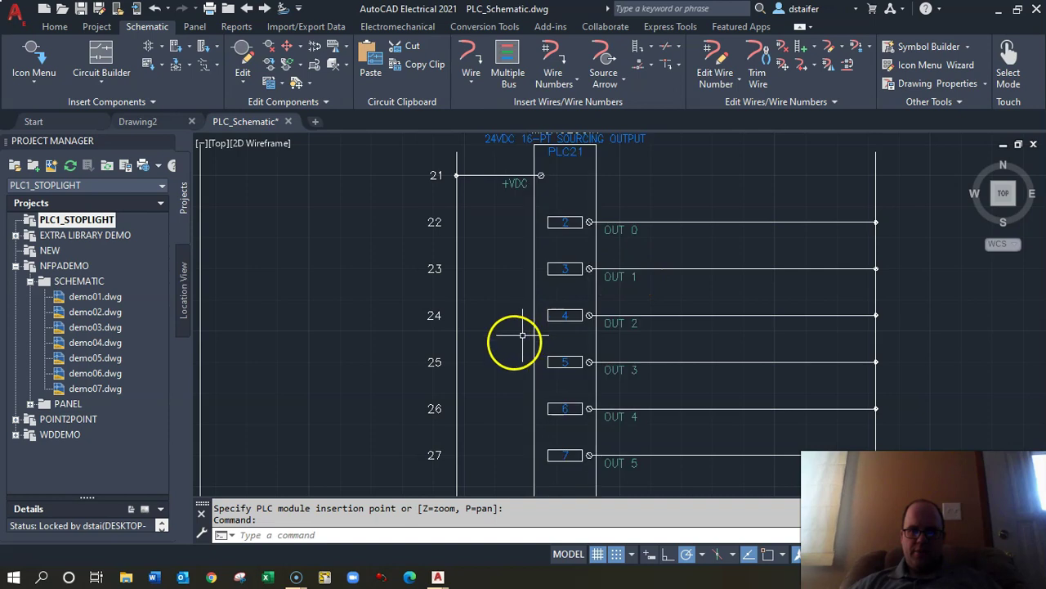
{"action": "middle_click_drag", "start_coordinate": [513, 341], "coordinate": [524, 171]}
{"action": "middle_click_drag", "start_coordinate": [533, 448], "coordinate": [554, 128]}
{"action": "middle_click_drag", "start_coordinate": [547, 392], "coordinate": [506, 562]}
{"action": "middle_click_drag", "start_coordinate": [498, 285], "coordinate": [488, 485]}
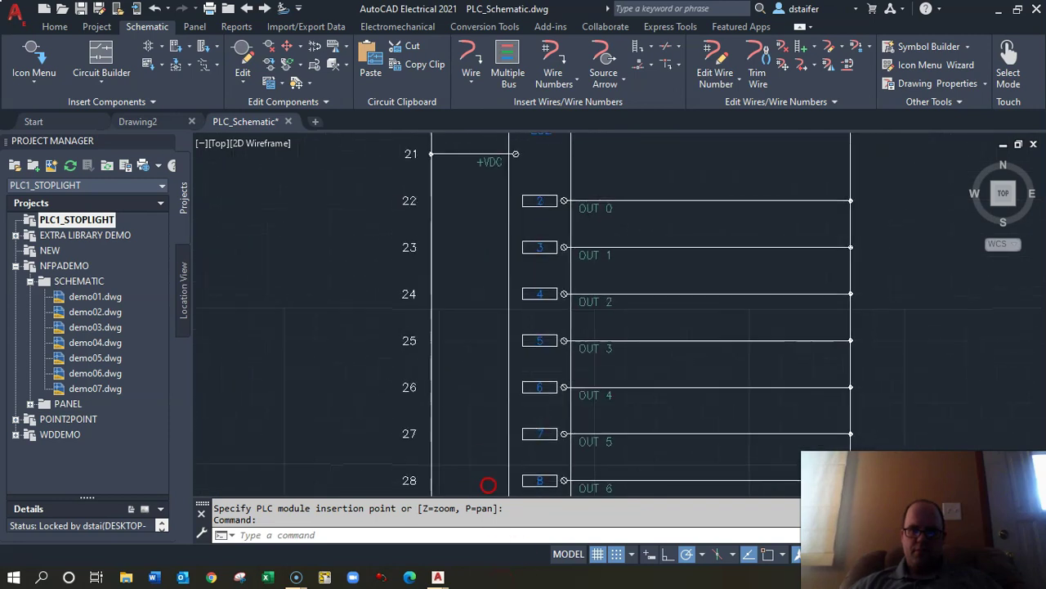
{"action": "middle_click_drag", "start_coordinate": [507, 226], "coordinate": [492, 348]}
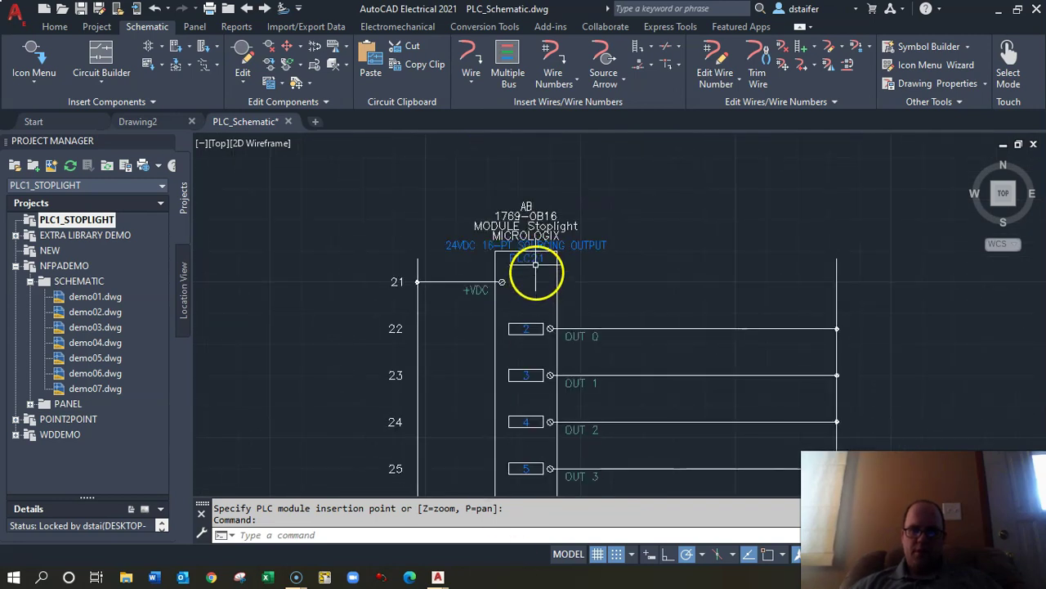
{"action": "left_click", "coordinate": [531, 237]}
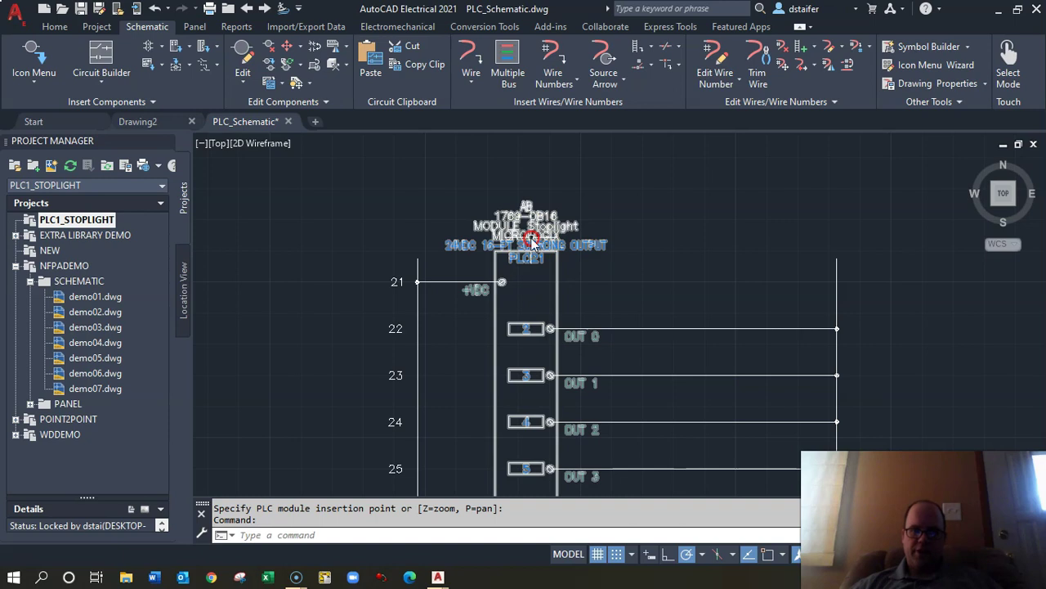
{"action": "right_click", "coordinate": [532, 239]}
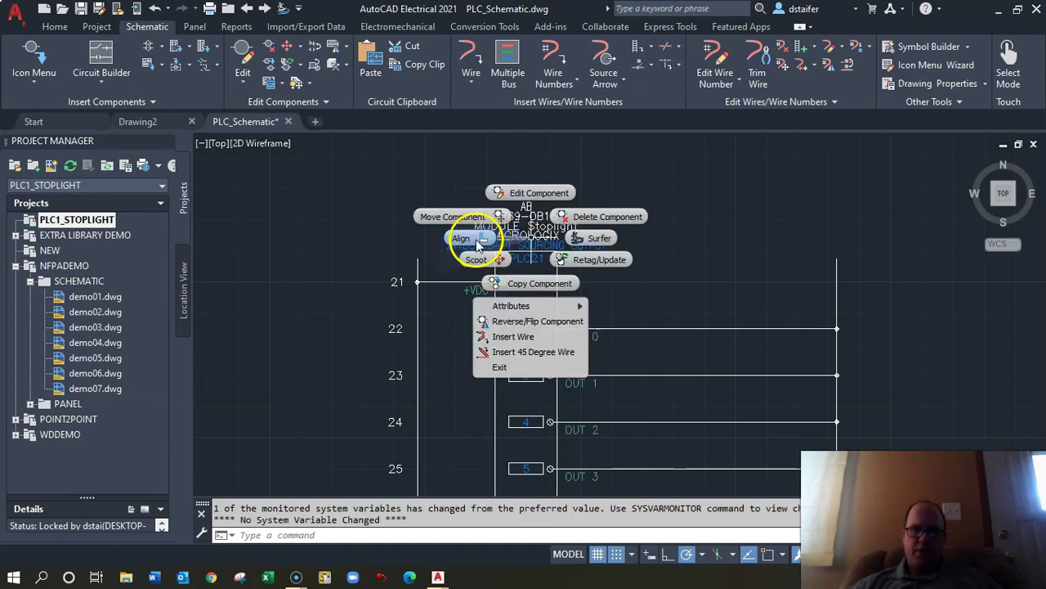
Step: Change PLC21's first address from 2 to 0 in Edit Component
{"action": "left_click", "coordinate": [542, 194]}
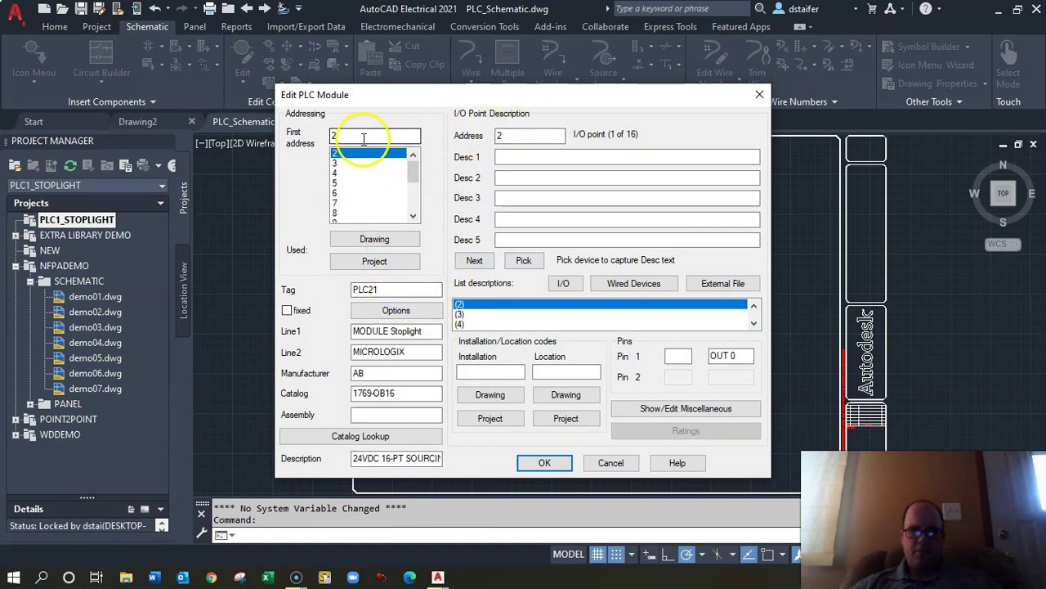
{"action": "left_click_drag", "start_coordinate": [502, 136], "coordinate": [482, 134]}
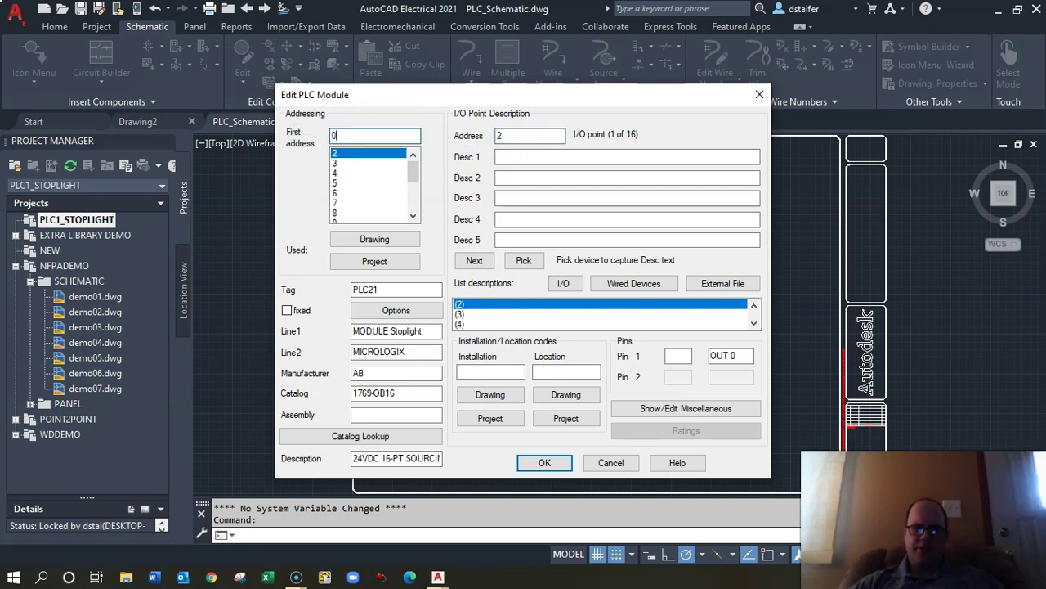
{"action": "type", "text": "0"}
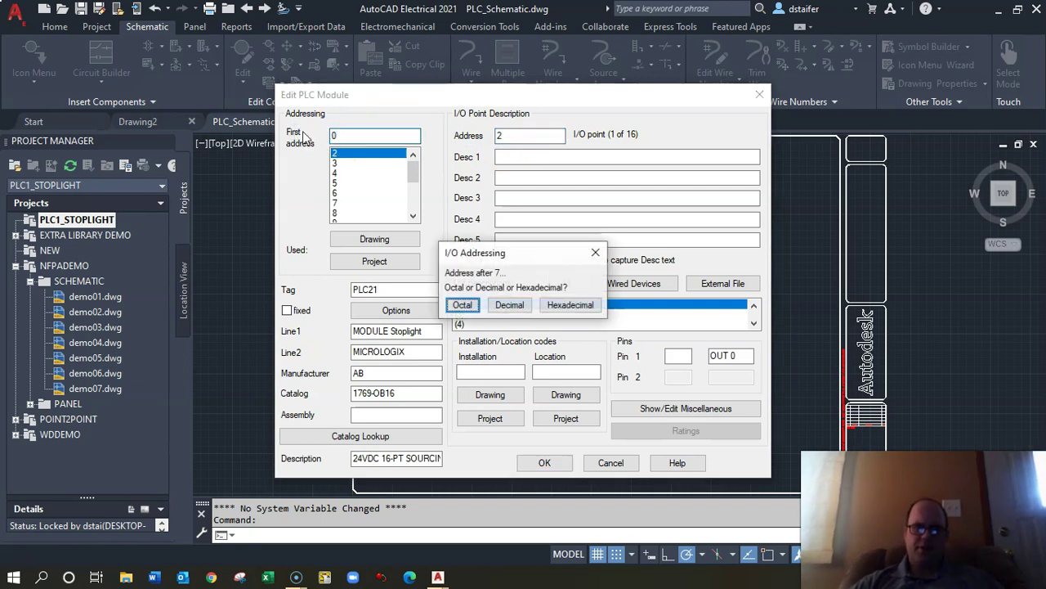
{"action": "left_click", "coordinate": [510, 305]}
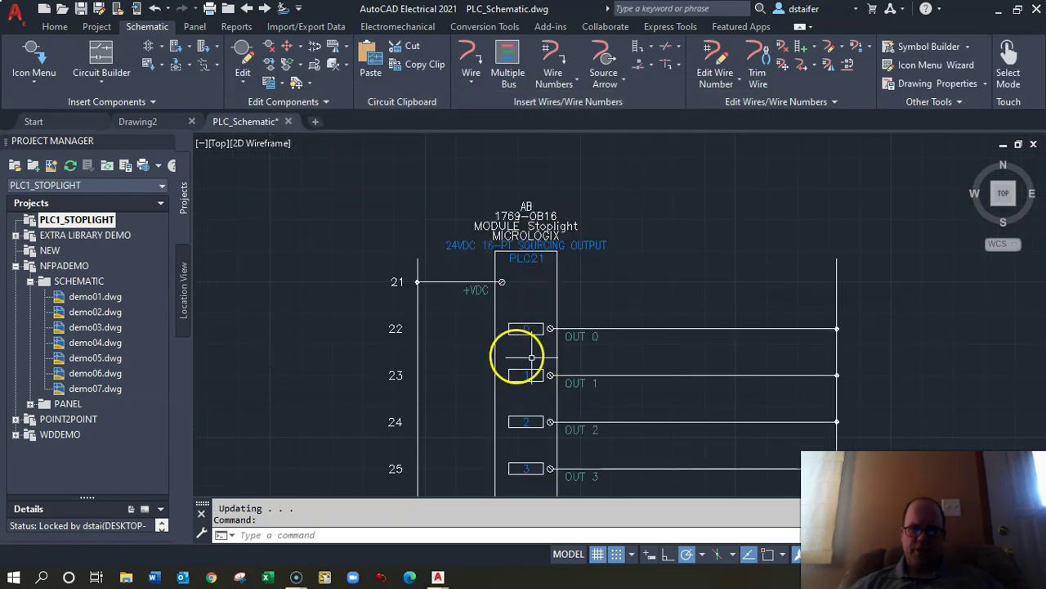
{"action": "right_click", "coordinate": [525, 239]}
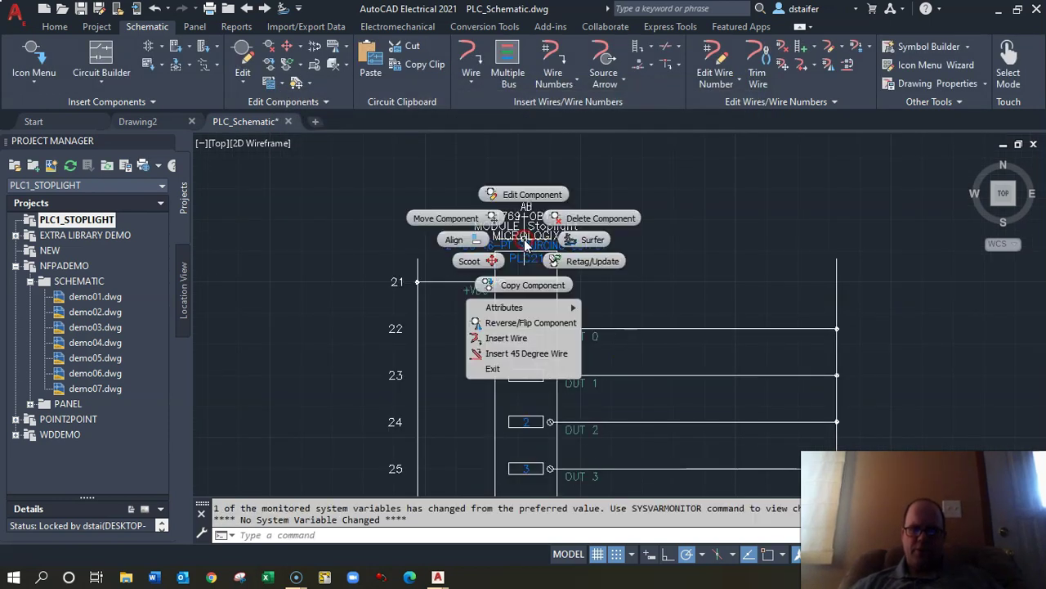
Step: Replace the PLC21 module's MICROLOGIX Line2 header text, then pan up to the top output rungs
{"action": "left_click", "coordinate": [525, 196]}
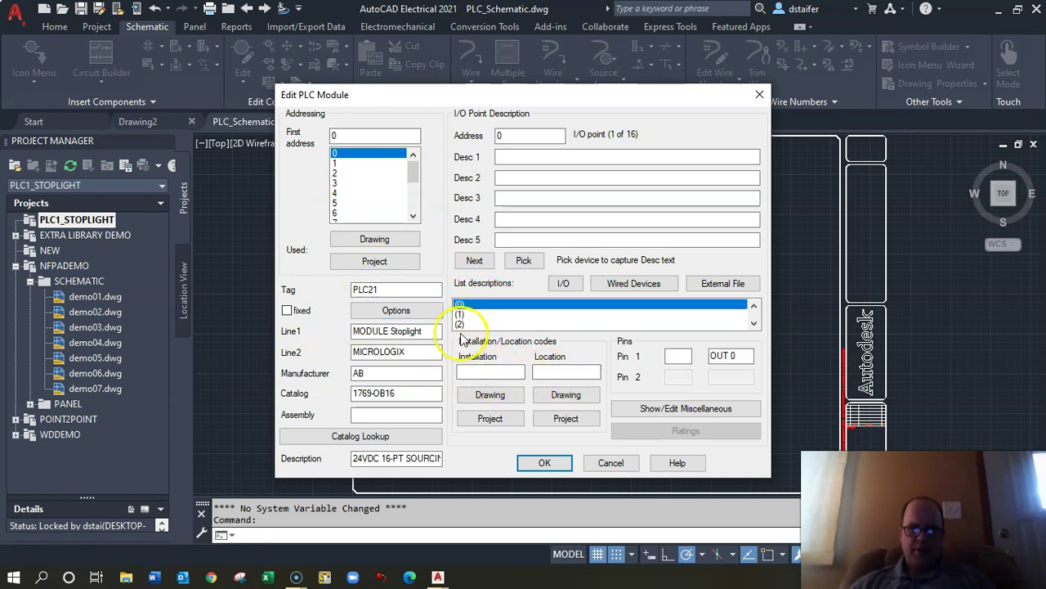
{"action": "double_click", "coordinate": [384, 351]}
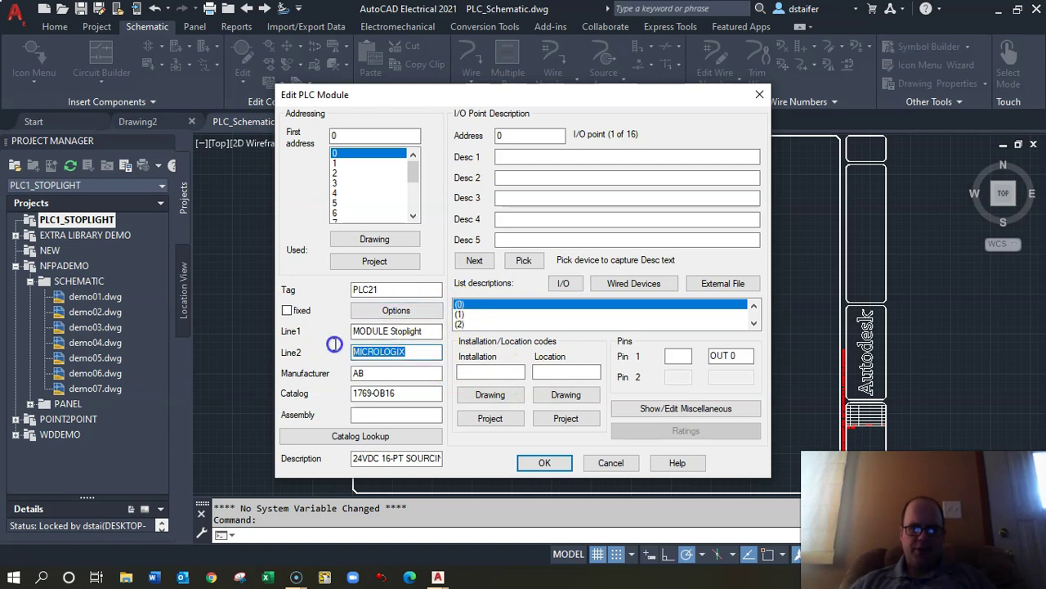
{"action": "type", "text": "Co"}
{"action": "type", "text": "ntroll"}
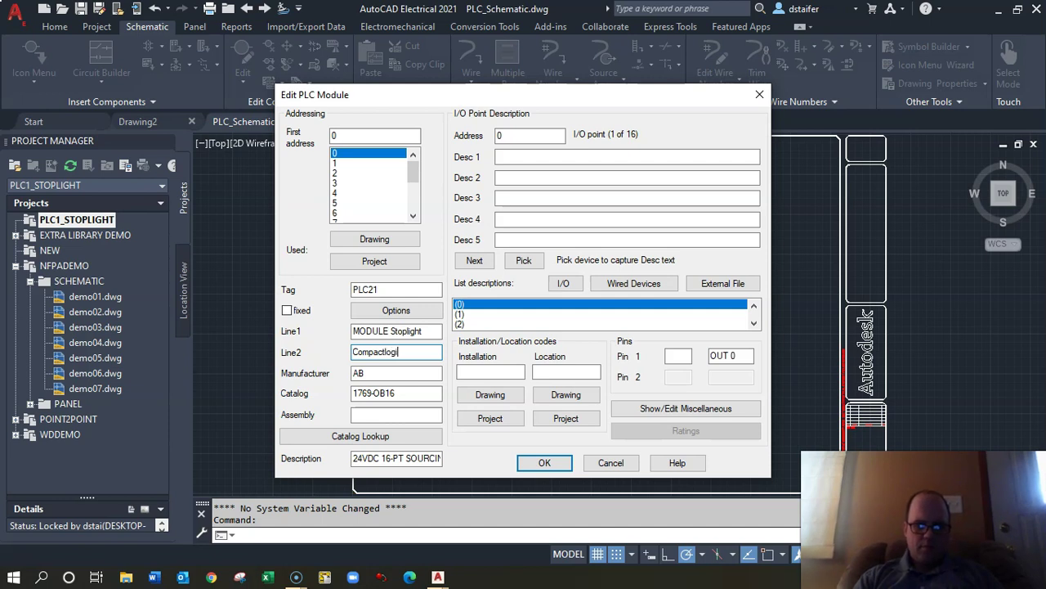
{"action": "key", "text": "Return"}
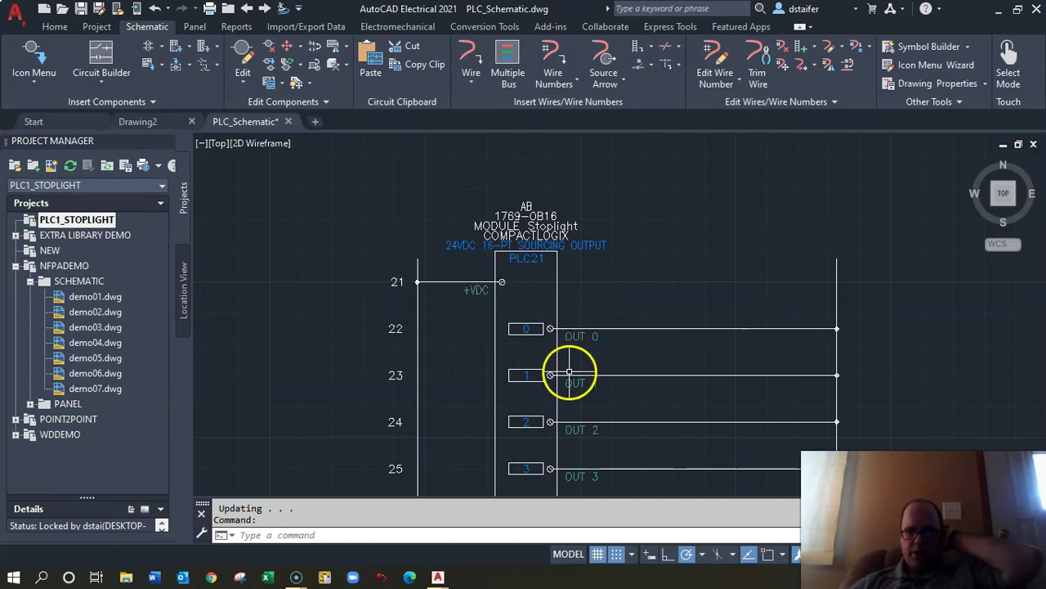
{"action": "middle_click_drag", "start_coordinate": [556, 365], "coordinate": [532, 132]}
Step: Trim the unused rung wires at OUT 15, 14, 9, 7 and 6 with Trim Wire
{"action": "scroll", "coordinate": [585, 243], "scroll_direction": "down", "scroll_amount": 3}
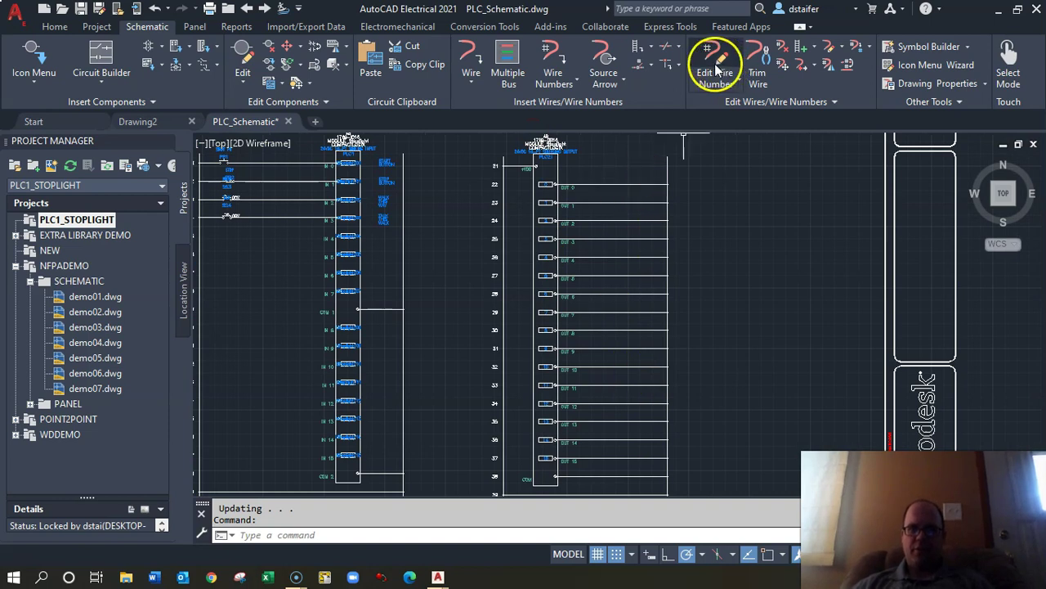
{"action": "left_click", "coordinate": [754, 78]}
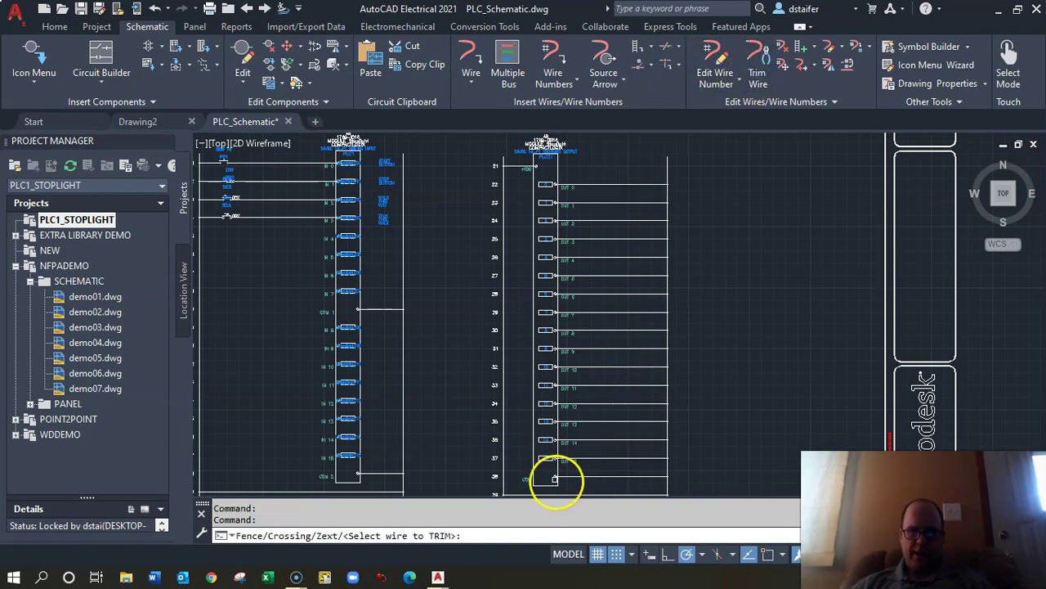
{"action": "left_click", "coordinate": [630, 457]}
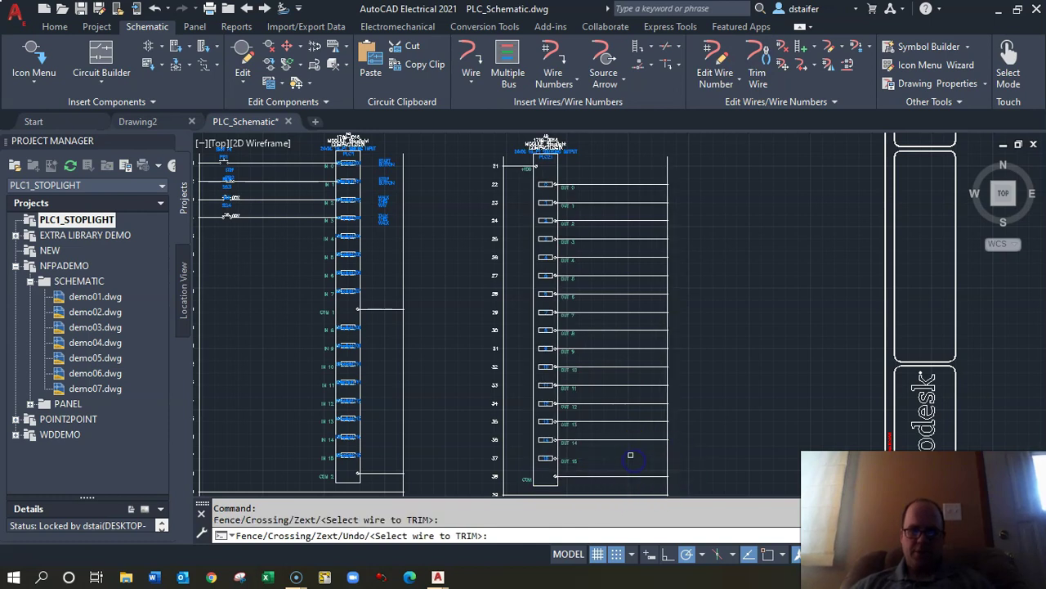
{"action": "left_click", "coordinate": [626, 440]}
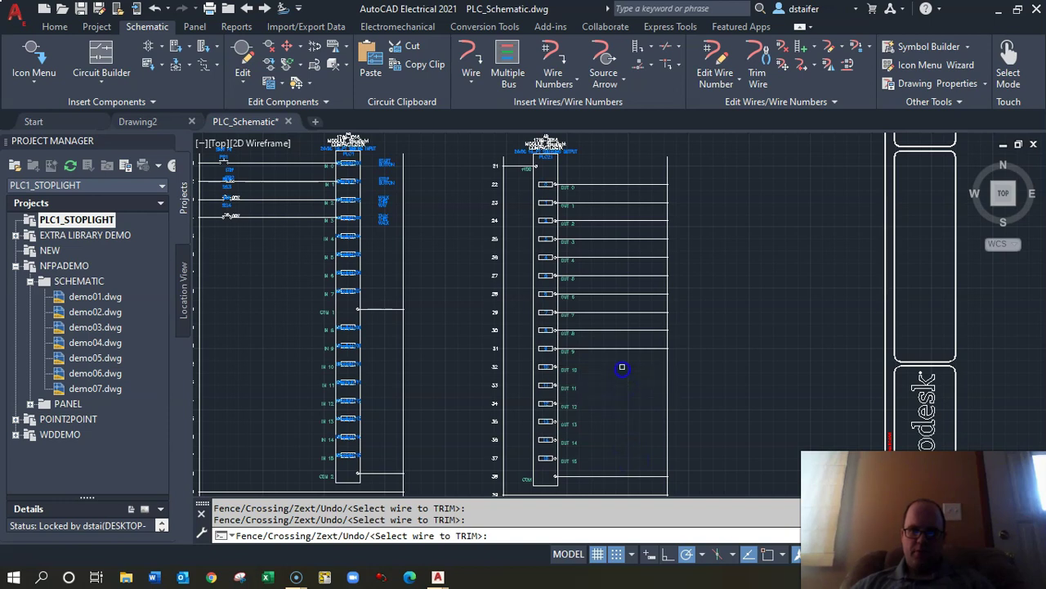
{"action": "left_click", "coordinate": [619, 354]}
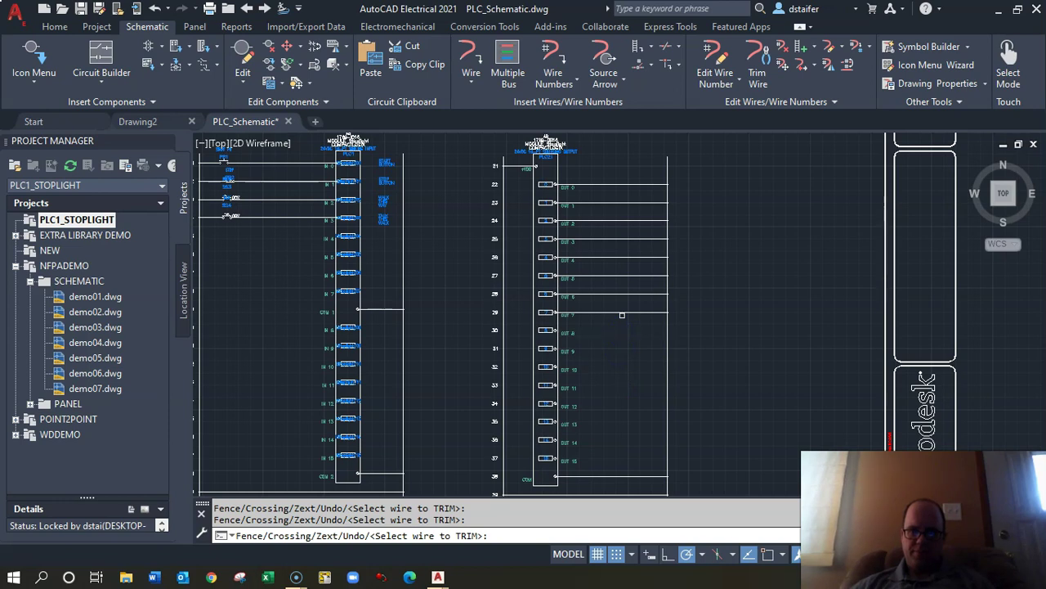
{"action": "left_click", "coordinate": [625, 313]}
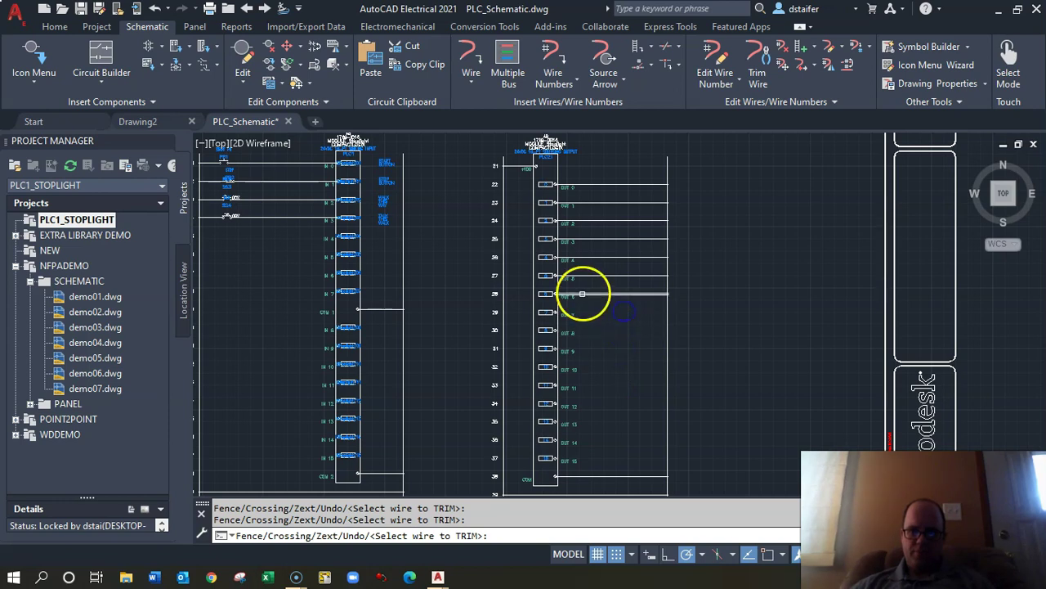
{"action": "scroll", "coordinate": [584, 294], "scroll_direction": "up", "scroll_amount": 4}
{"action": "middle_click_drag", "start_coordinate": [622, 268], "coordinate": [614, 397]}
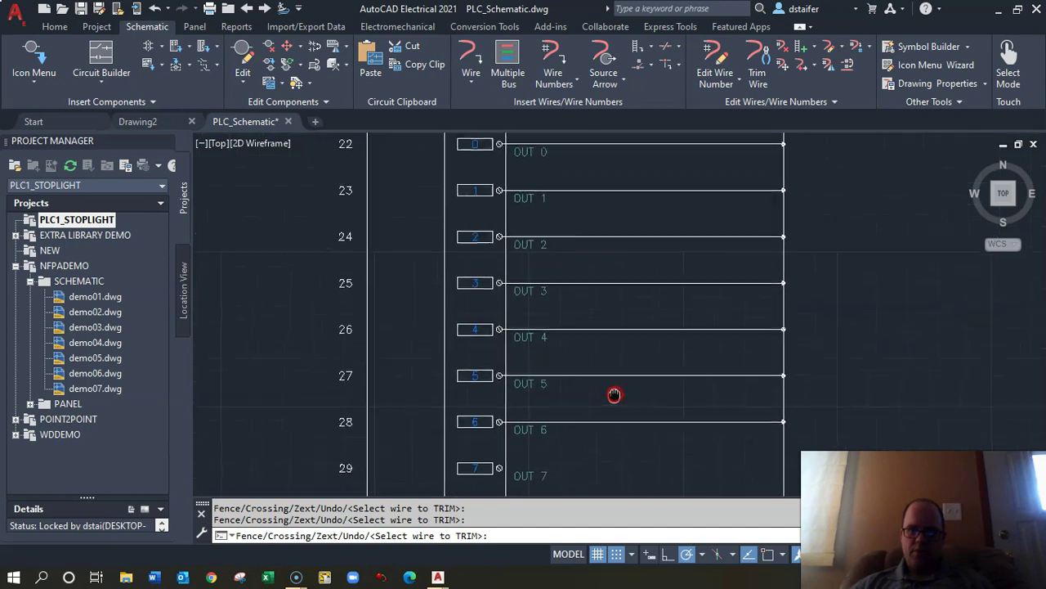
{"action": "left_click", "coordinate": [621, 424]}
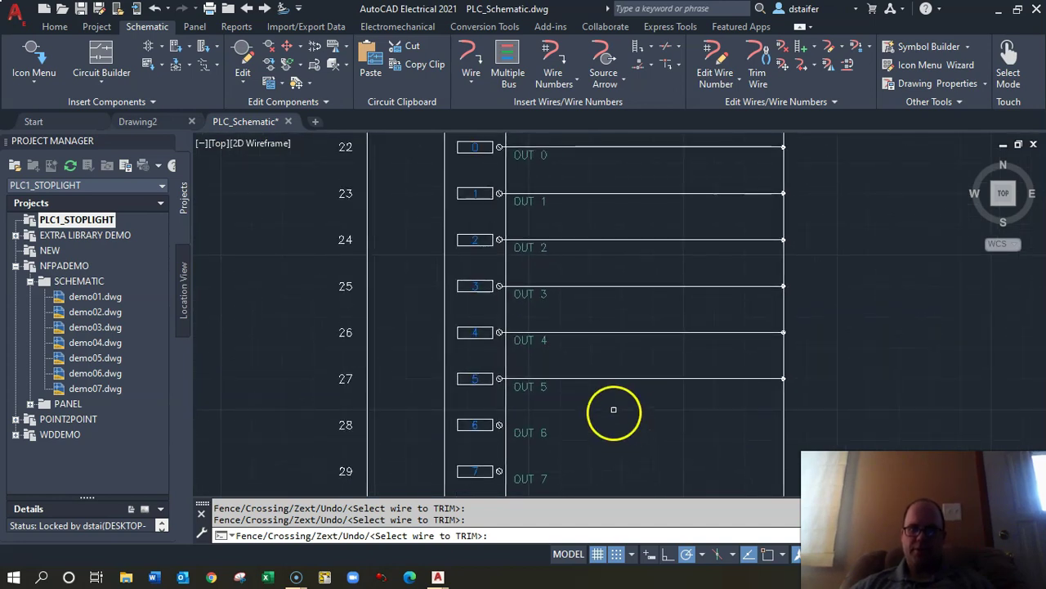
{"action": "scroll", "coordinate": [605, 309], "scroll_direction": "down", "scroll_amount": 2}
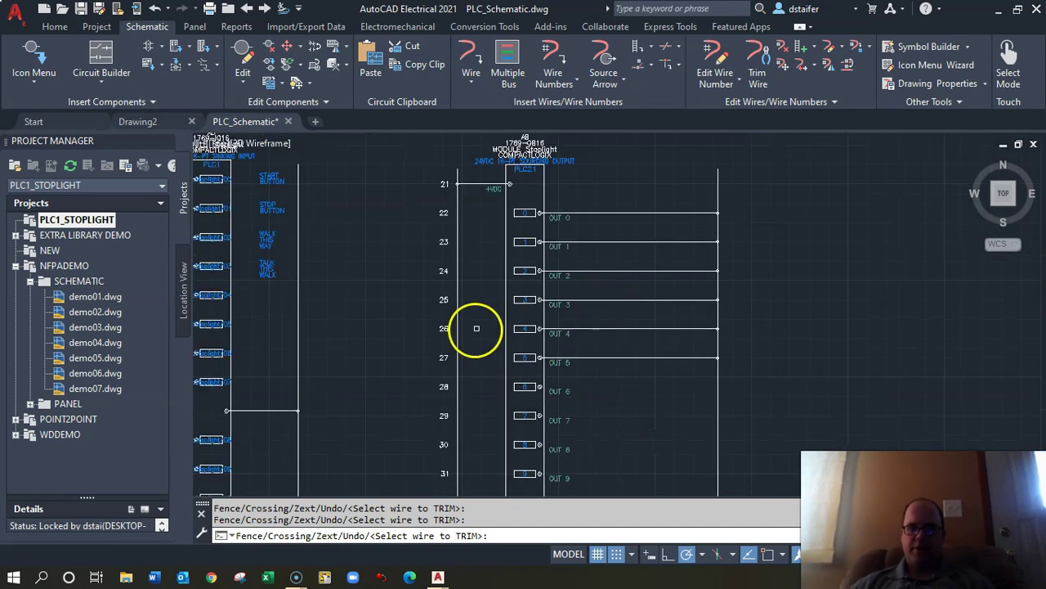
Step: Insert a red standard pilot light LT22, described E/W RED, on the OUT 0 rung
{"action": "left_click", "coordinate": [41, 77]}
{"action": "left_click", "coordinate": [49, 115]}
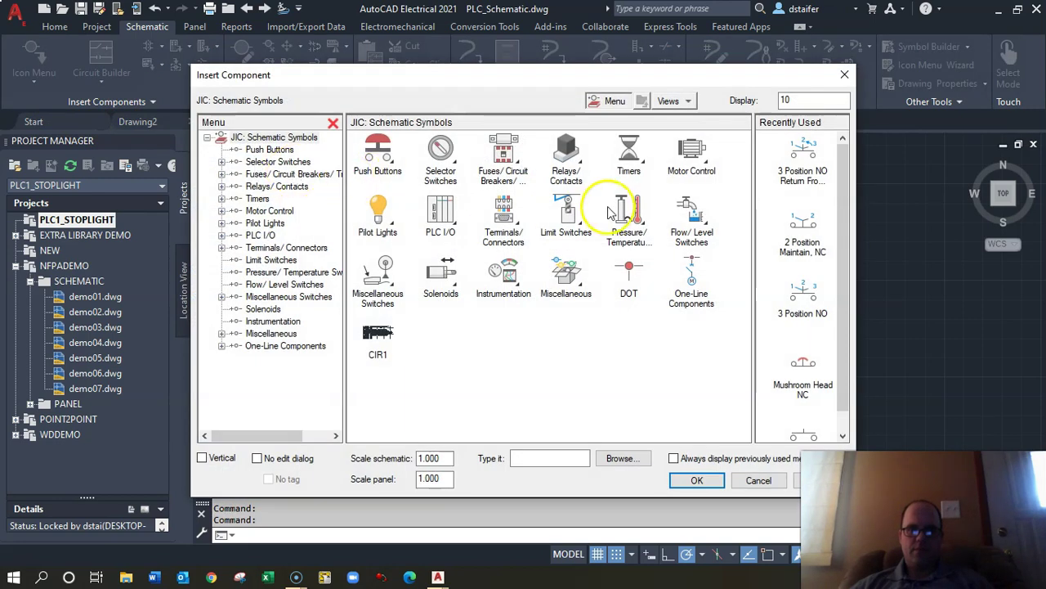
{"action": "left_click", "coordinate": [386, 214]}
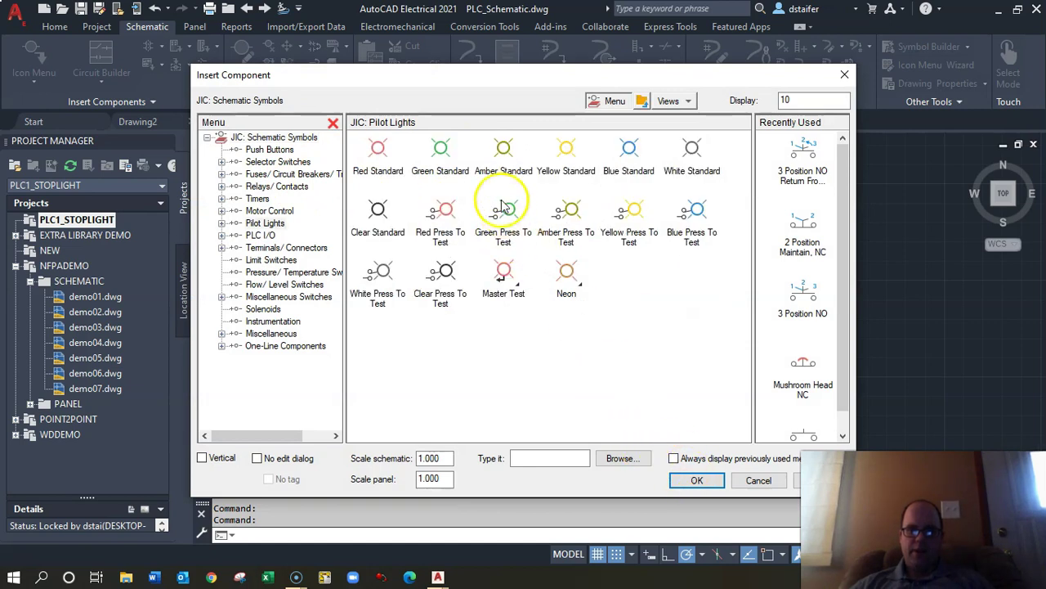
{"action": "double_click", "coordinate": [376, 149]}
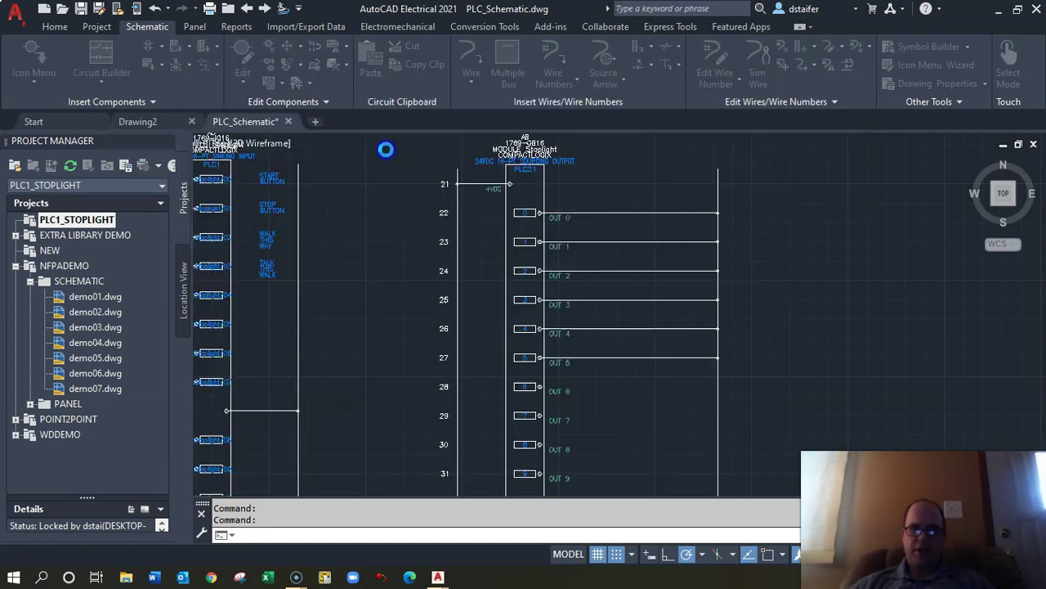
{"action": "left_click", "coordinate": [631, 212]}
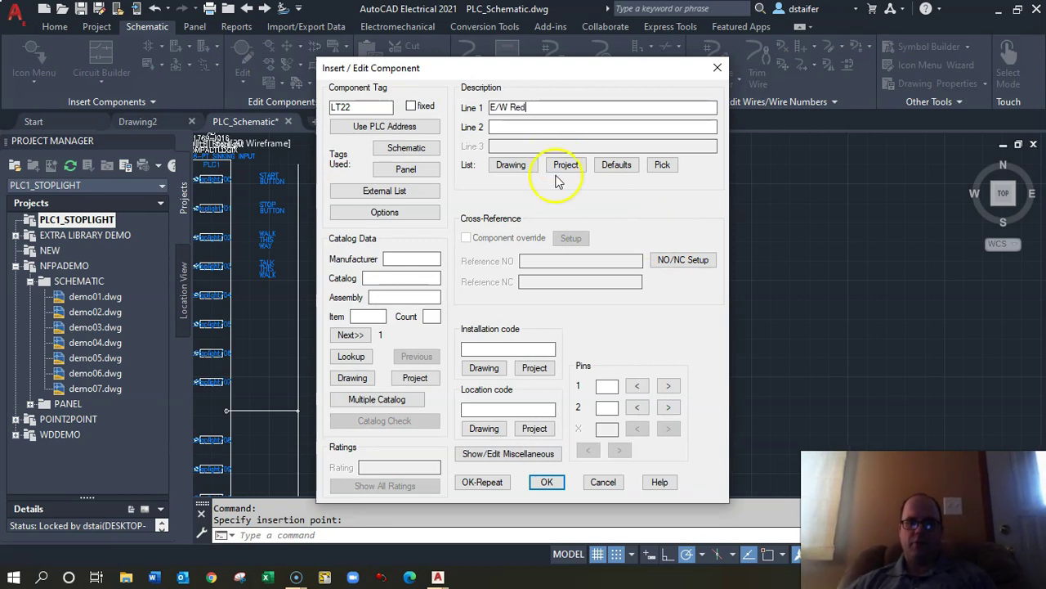
{"action": "left_click", "coordinate": [547, 482]}
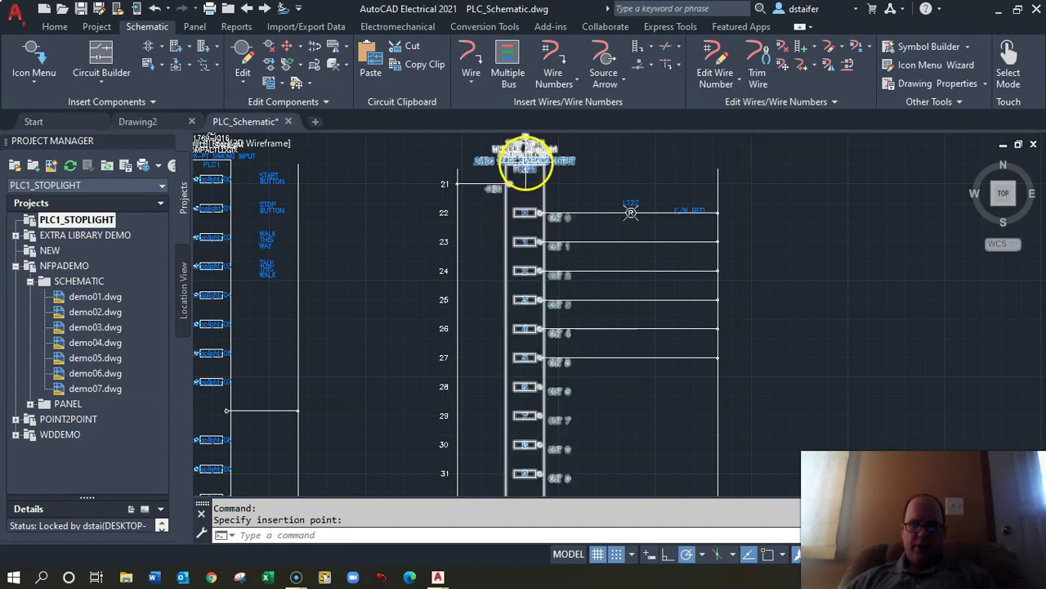
{"action": "right_click", "coordinate": [526, 164]}
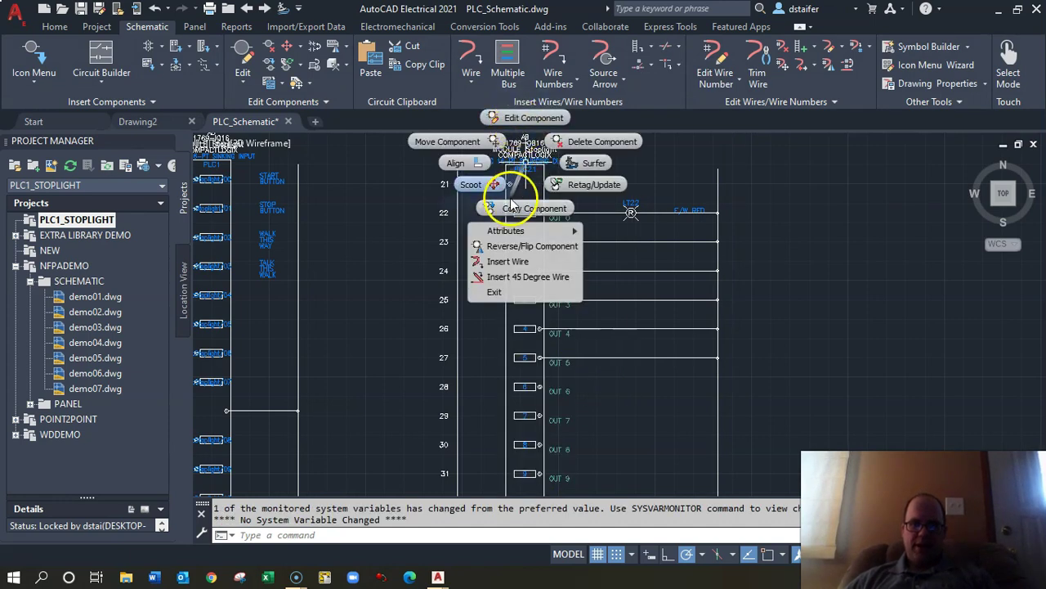
{"action": "left_click", "coordinate": [644, 243]}
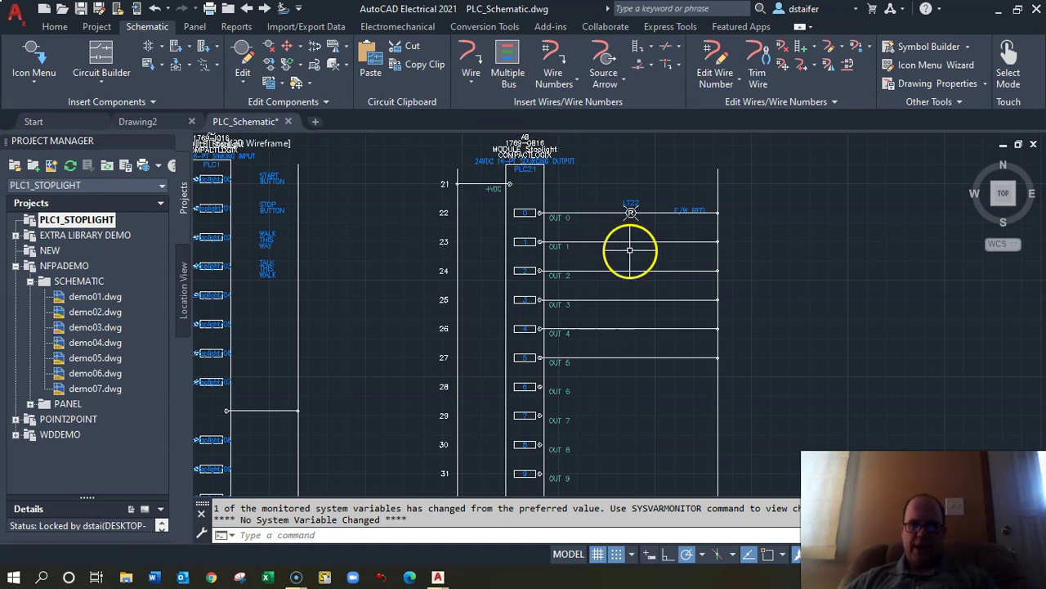
Step: Insert an amber standard pilot light LT23, described E/W YELLOW, on the OUT 1 rung
{"action": "left_click", "coordinate": [39, 78]}
{"action": "left_click", "coordinate": [68, 112]}
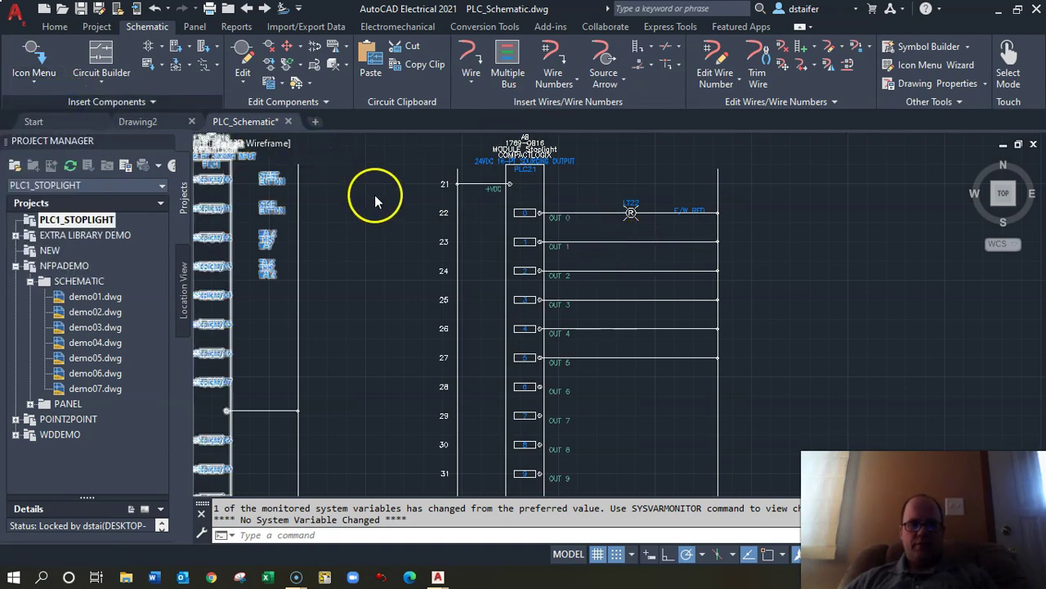
{"action": "left_click", "coordinate": [37, 78]}
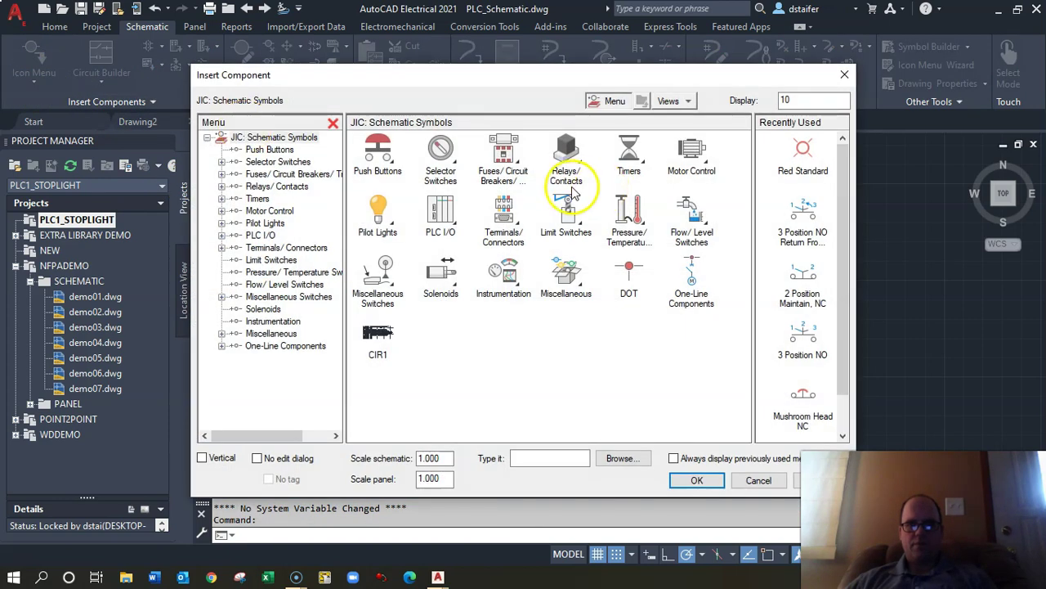
{"action": "left_click", "coordinate": [390, 206]}
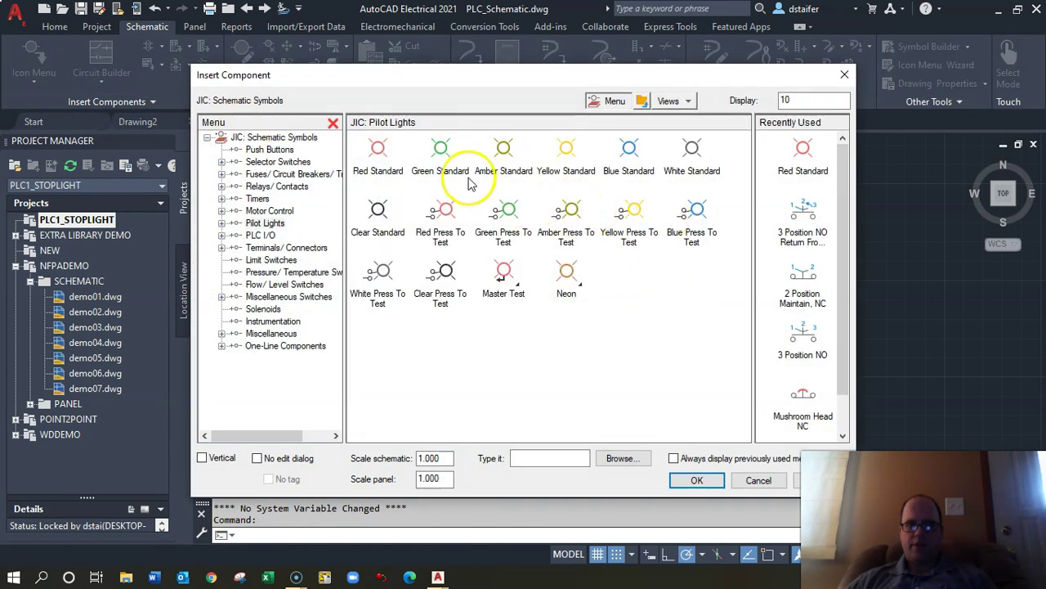
{"action": "left_click", "coordinate": [504, 150]}
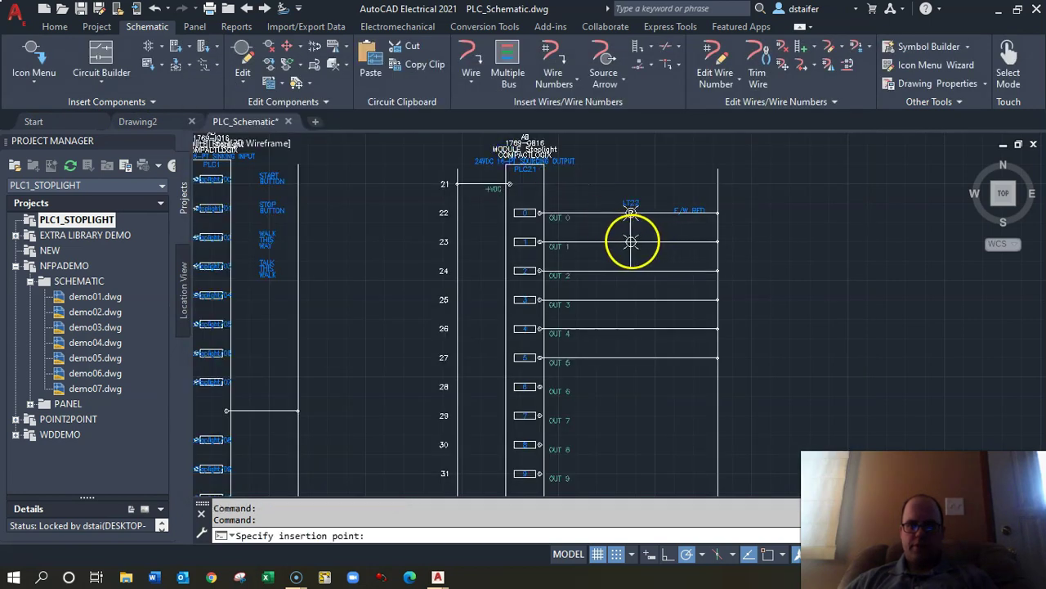
{"action": "left_click", "coordinate": [631, 240]}
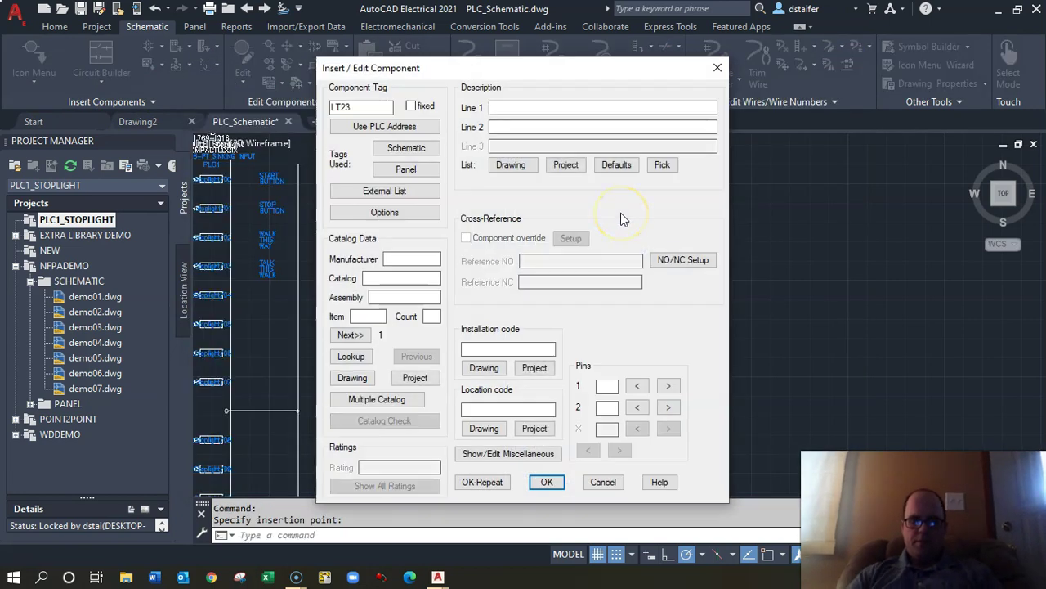
{"action": "type", "text": "E/W Yellow"}
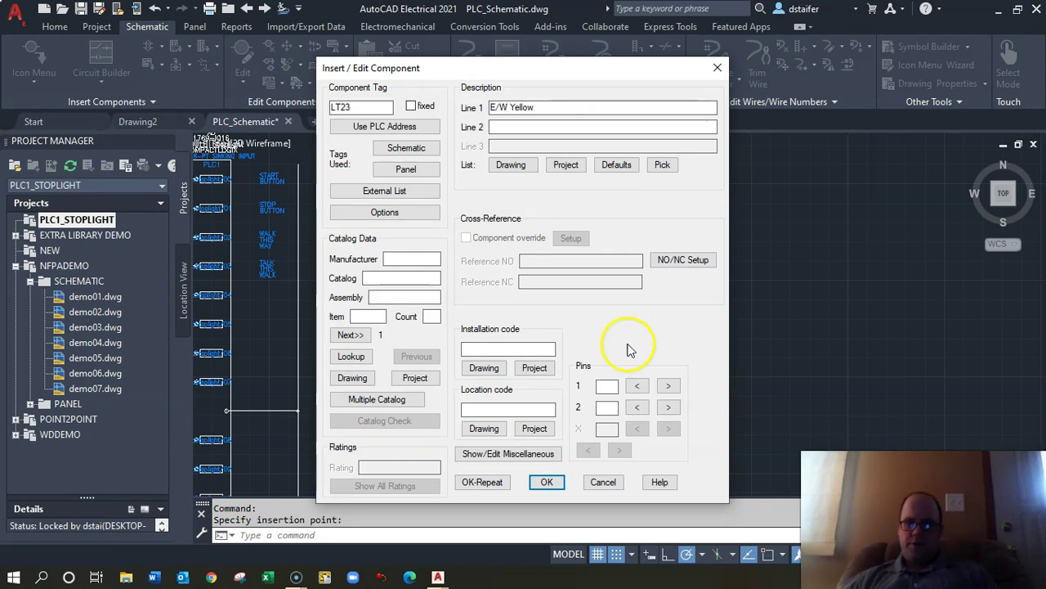
{"action": "left_click", "coordinate": [546, 482]}
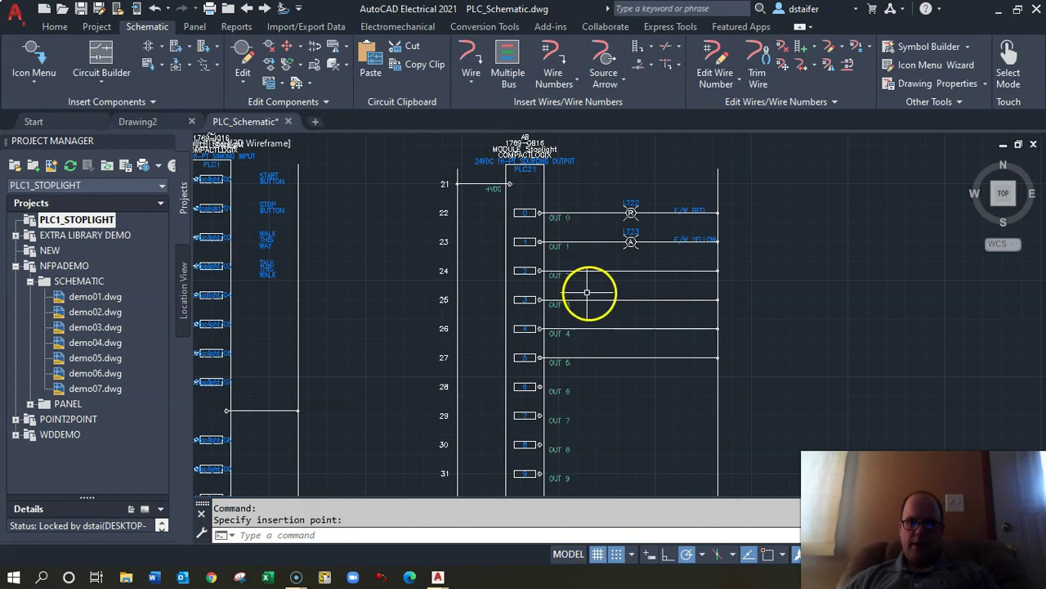
Step: Edit the PLC21 module's OUT 0 description to read EAST/WEST RED LIGHT
{"action": "right_click", "coordinate": [521, 179]}
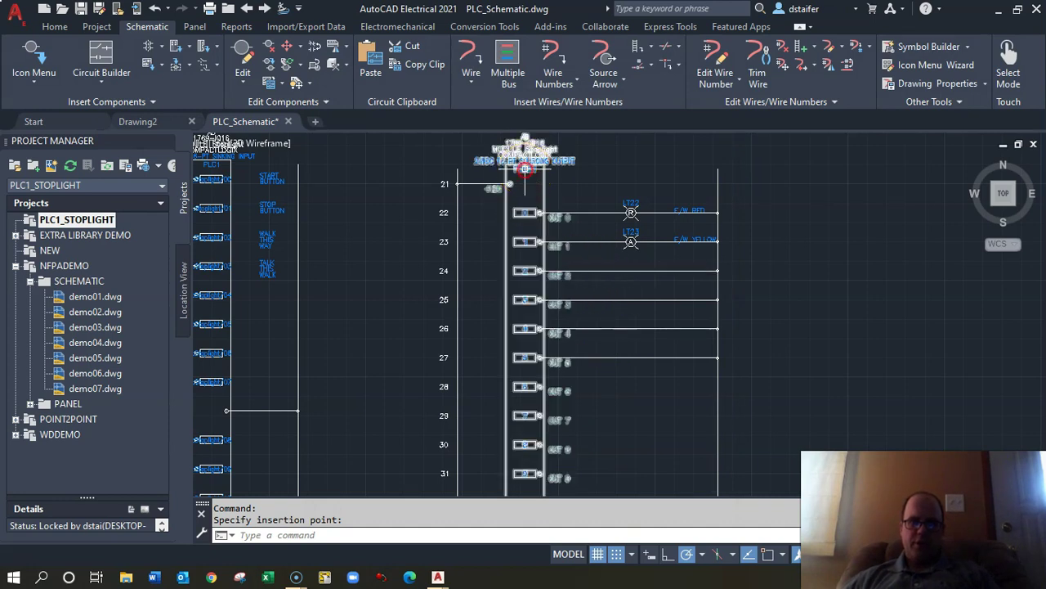
{"action": "left_click", "coordinate": [525, 129]}
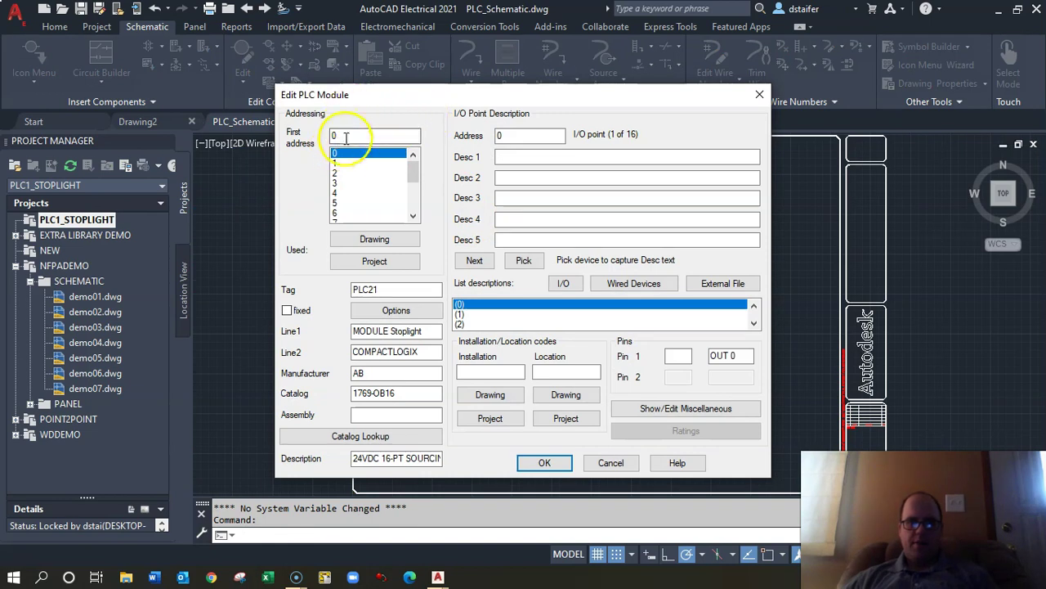
{"action": "left_click", "coordinate": [515, 157]}
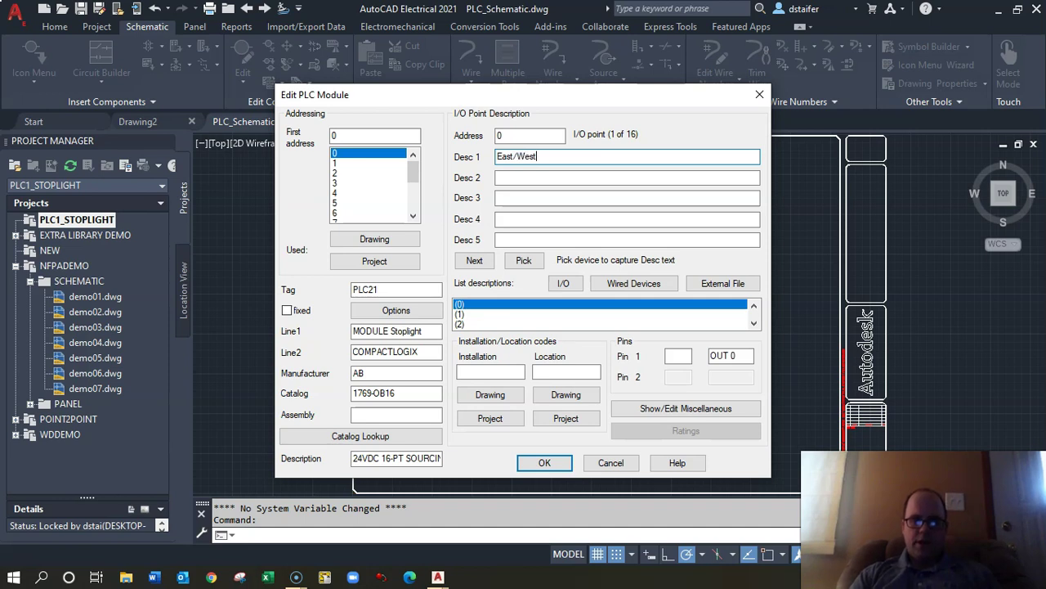
{"action": "key", "text": "Tab"}
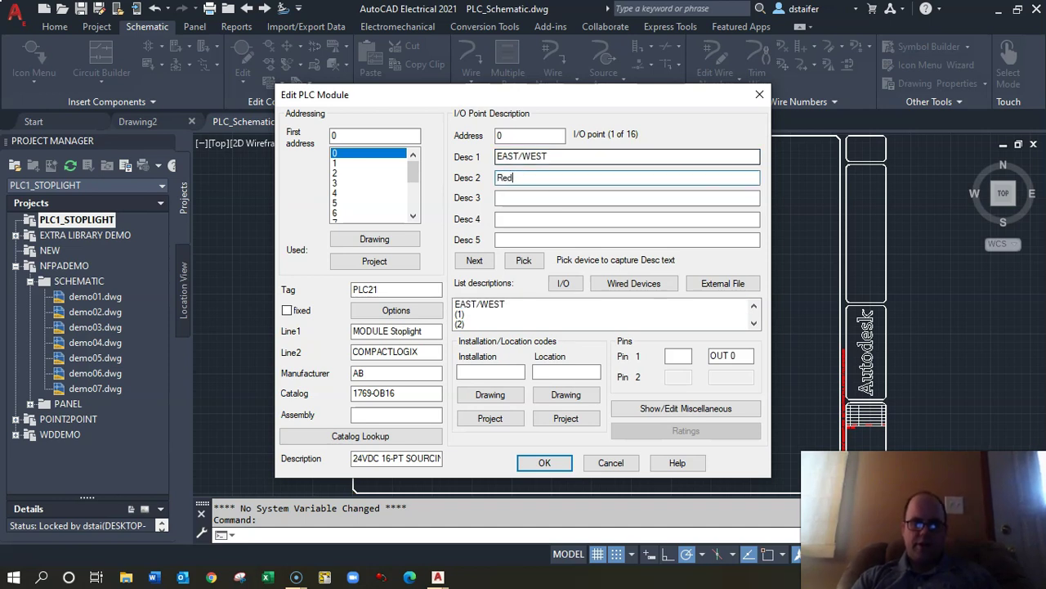
{"action": "left_click", "coordinate": [543, 463]}
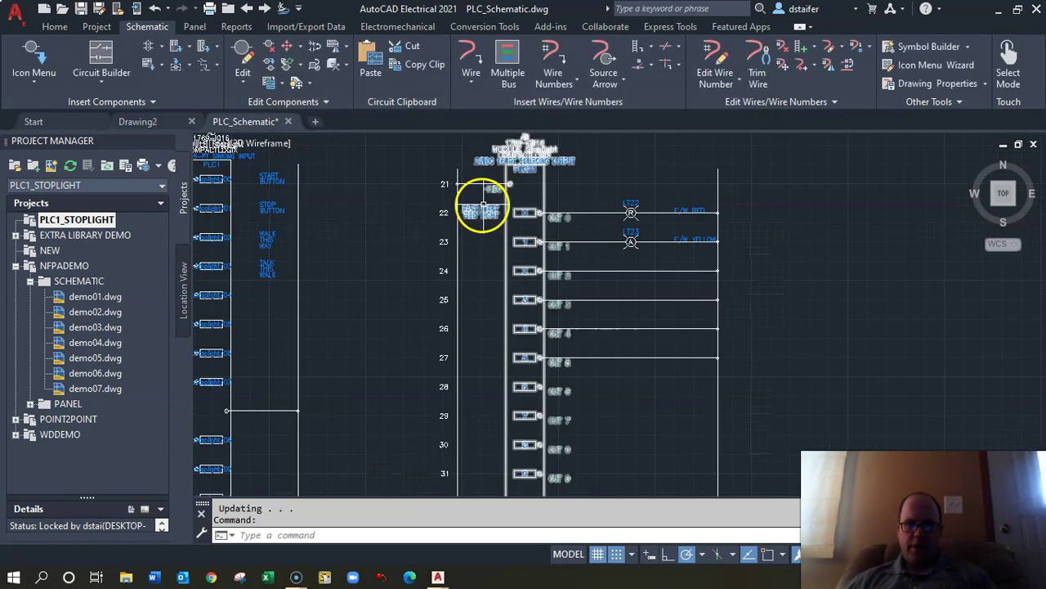
Step: Set address 1's second description line to Yellow Light in the PLC21 module
{"action": "right_click", "coordinate": [521, 185]}
{"action": "right_click", "coordinate": [521, 184]}
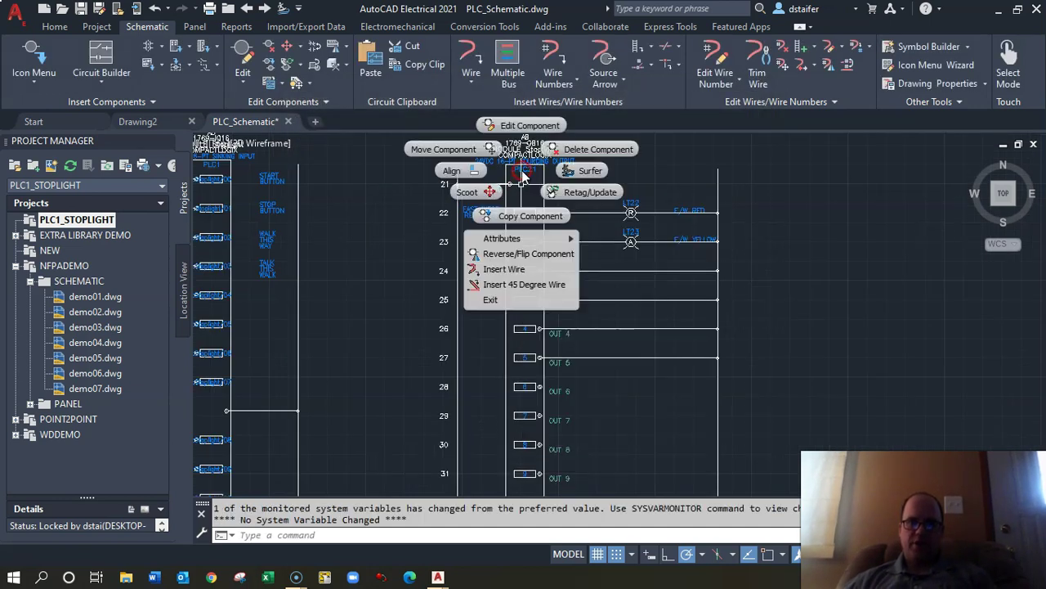
{"action": "left_click", "coordinate": [504, 128]}
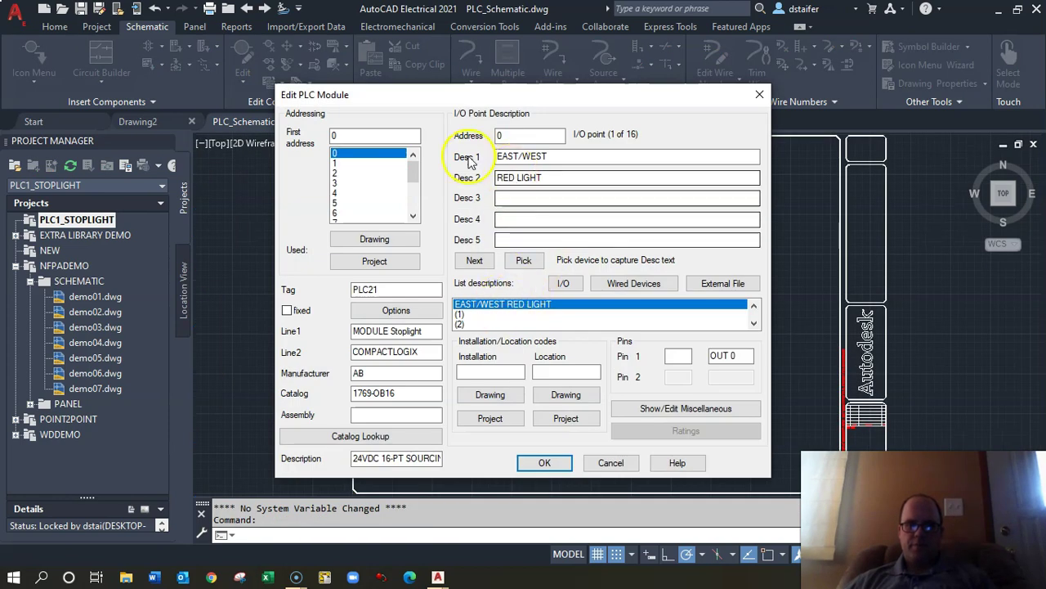
{"action": "left_click", "coordinate": [345, 163]}
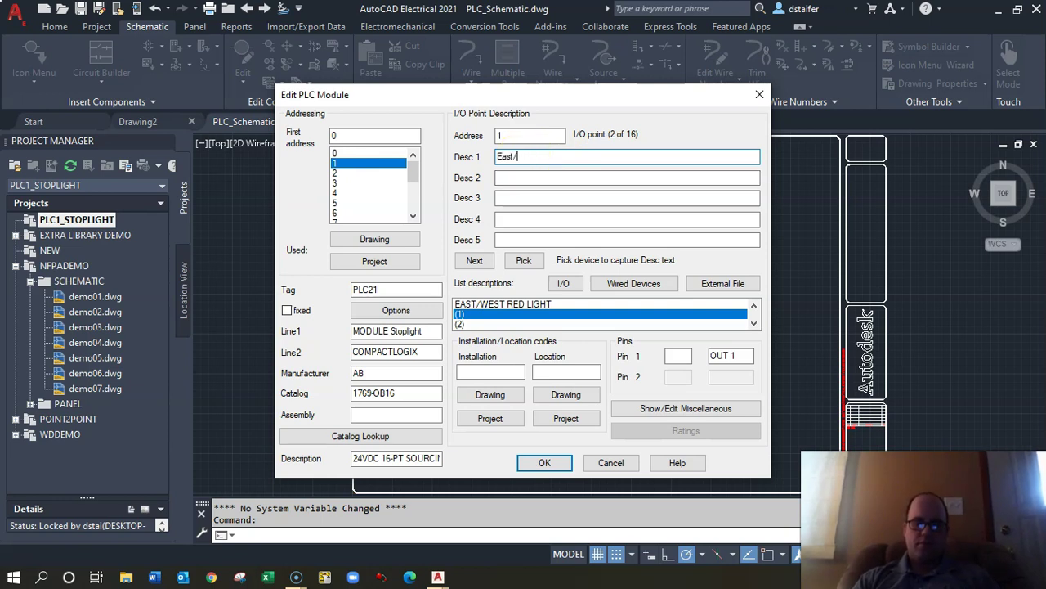
{"action": "key", "text": "Tab"}
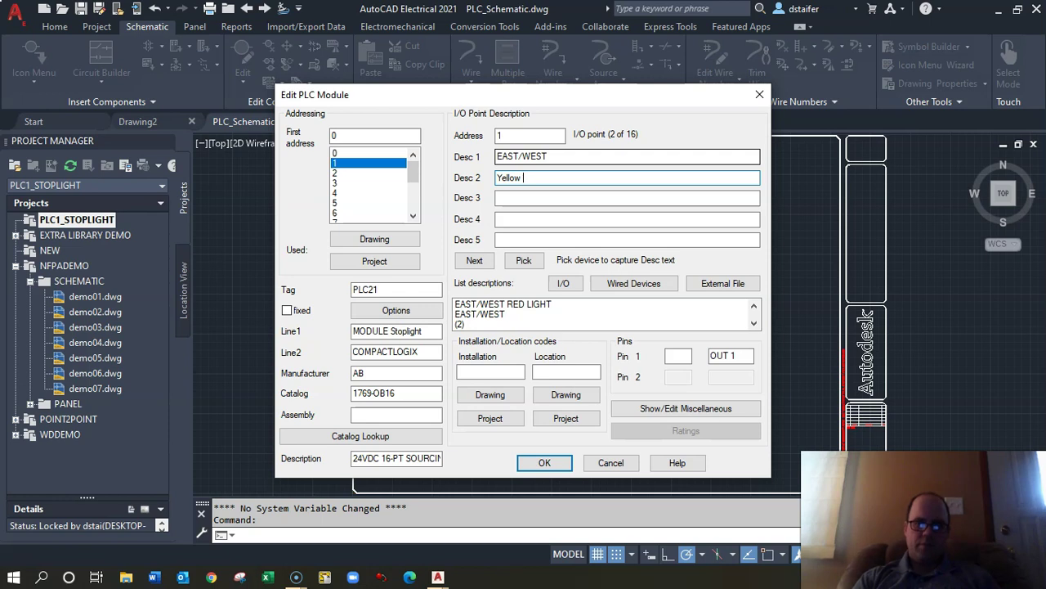
{"action": "type", "text": "Yellow Light"}
{"action": "key", "text": "Return"}
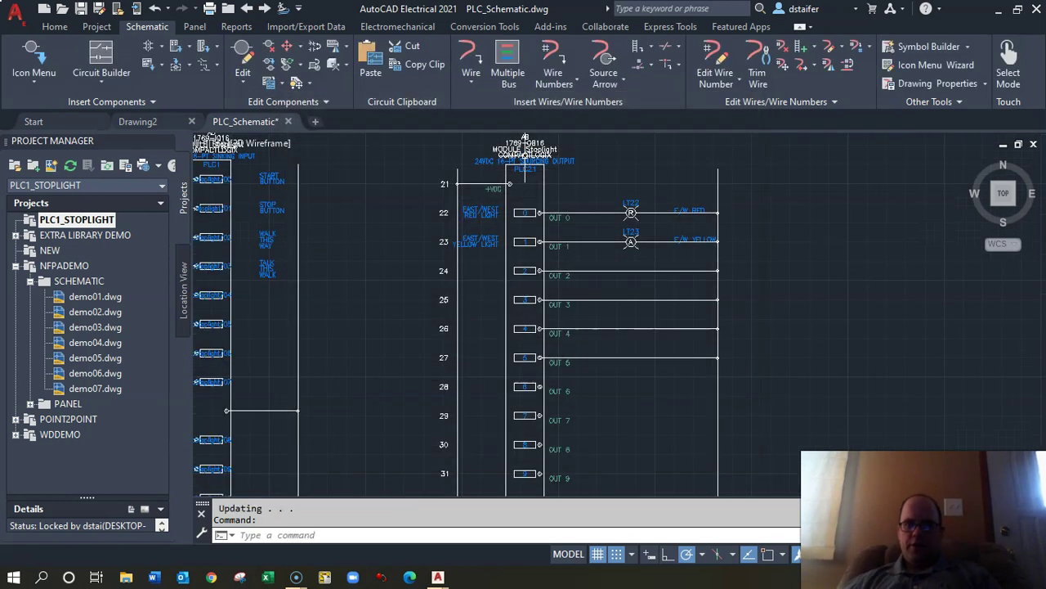
Step: Zoom out to both ladders, window-select the PLC21 output ladder, and show the Copy/Move Circuit options
{"action": "middle_click_drag", "start_coordinate": [747, 250], "coordinate": [588, 163]}
{"action": "scroll", "coordinate": [591, 159], "scroll_direction": "down", "scroll_amount": 4}
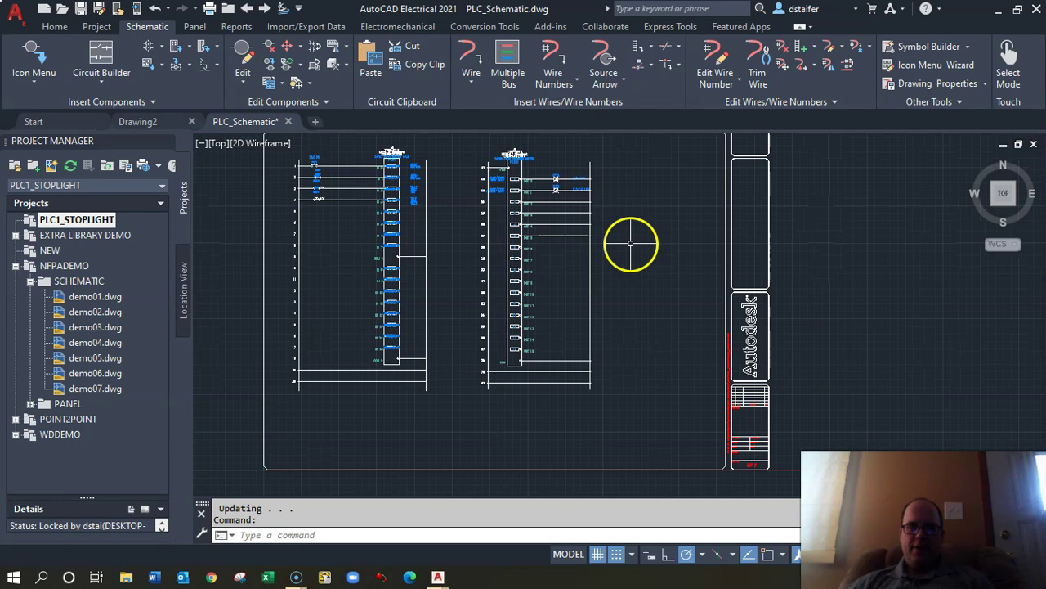
{"action": "left_click", "coordinate": [459, 140]}
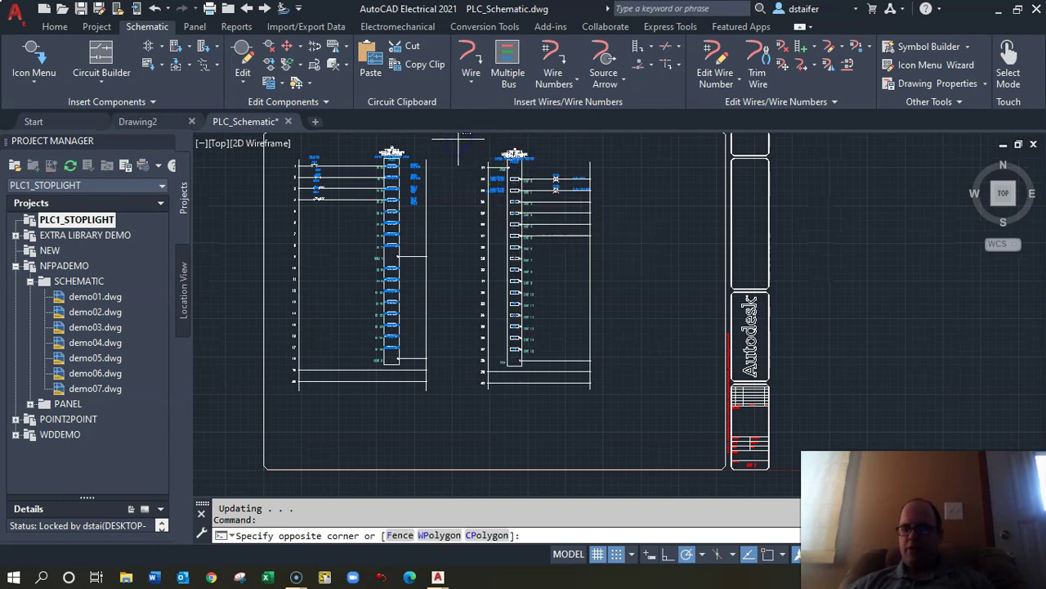
{"action": "left_click", "coordinate": [610, 410]}
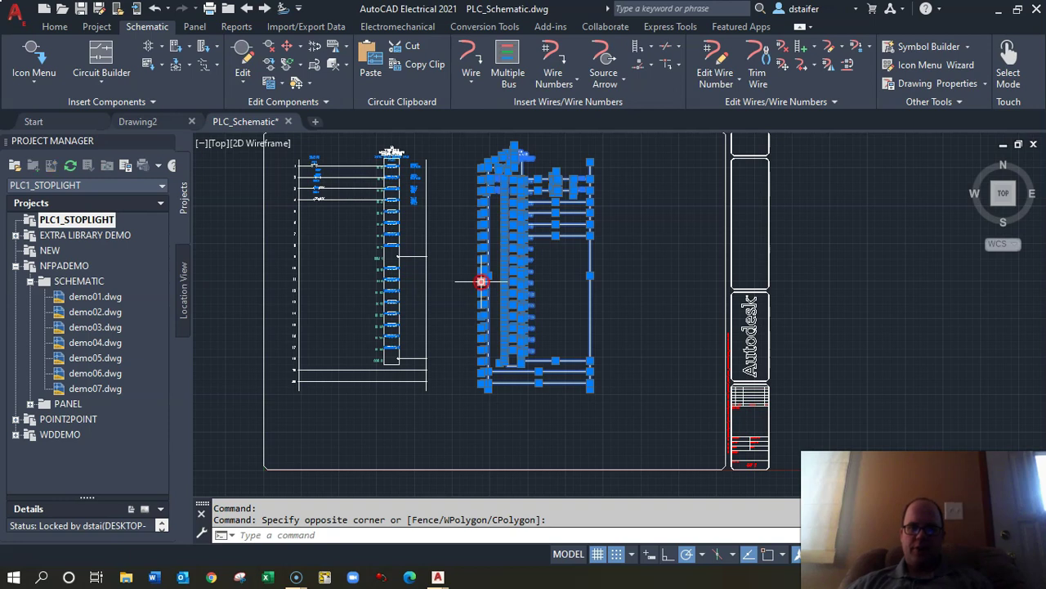
{"action": "key", "text": "Escape"}
{"action": "left_click", "coordinate": [465, 145]}
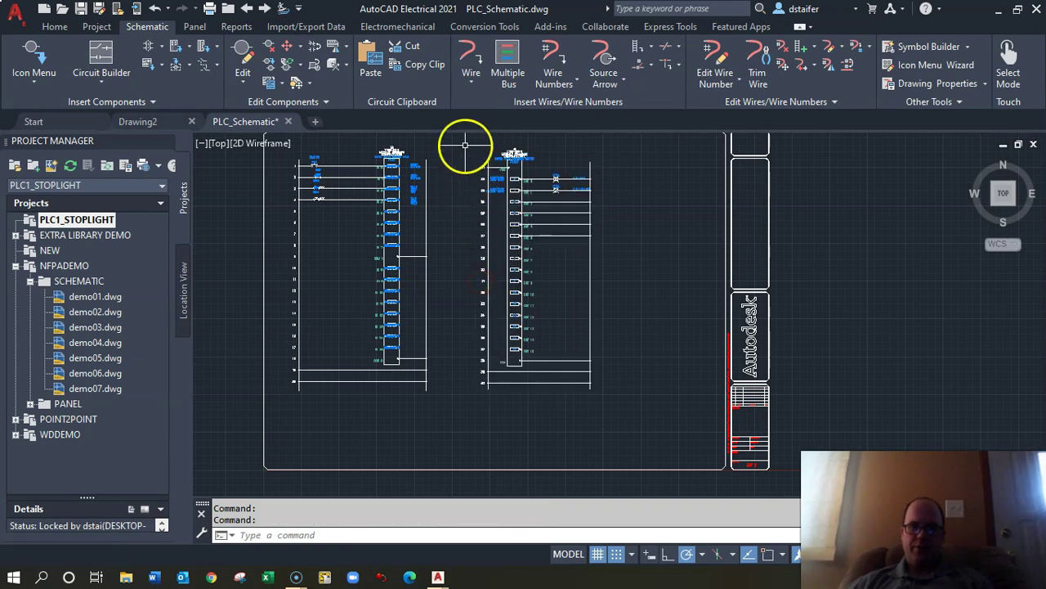
{"action": "left_click", "coordinate": [621, 339]}
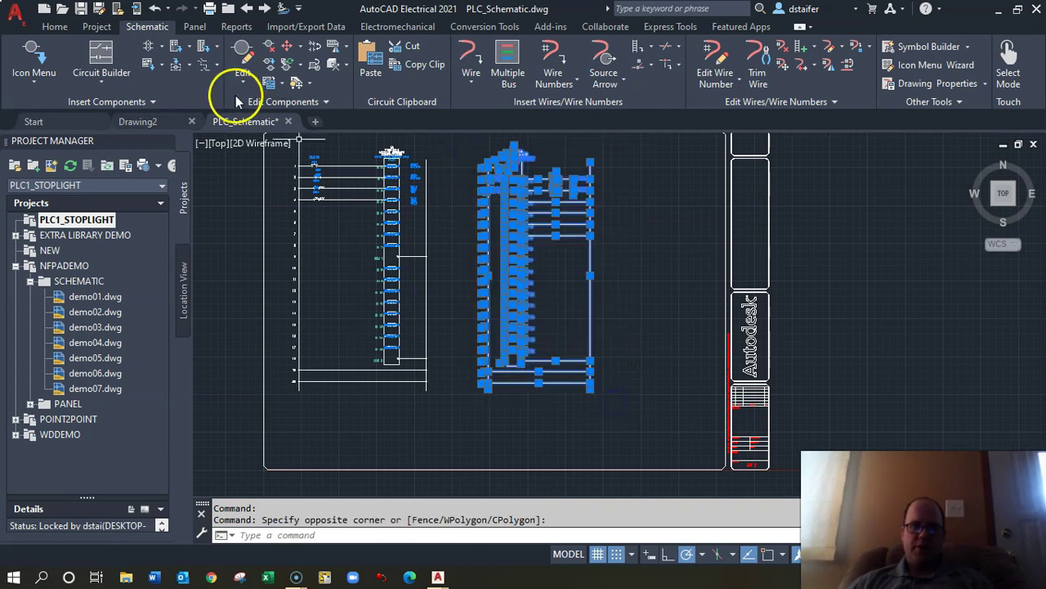
{"action": "left_click", "coordinate": [281, 84]}
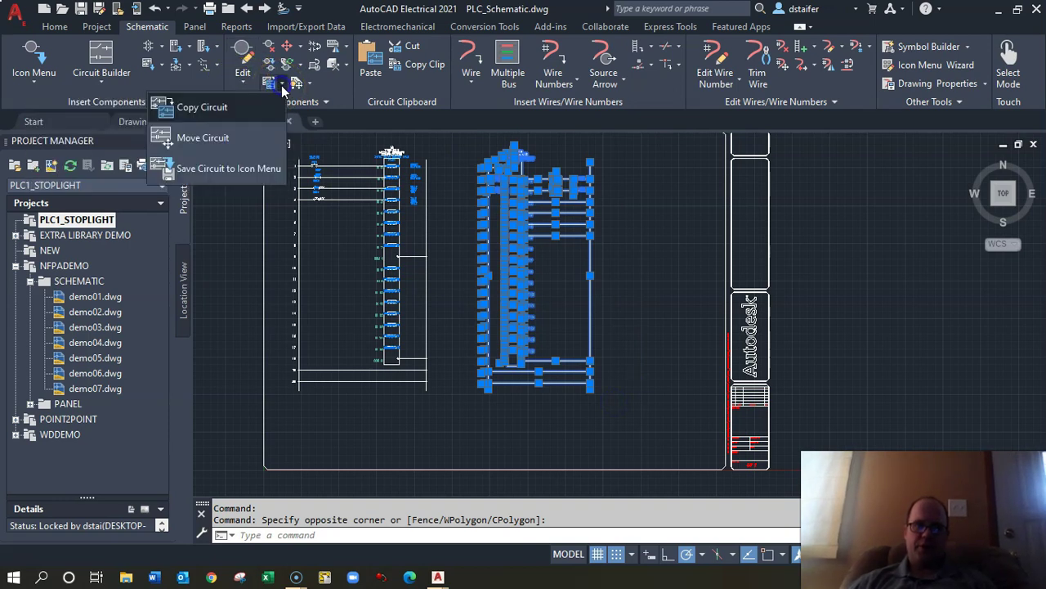
Step: Start Move Circuit and window-select the output circuit's 49 objects
{"action": "left_click", "coordinate": [247, 141]}
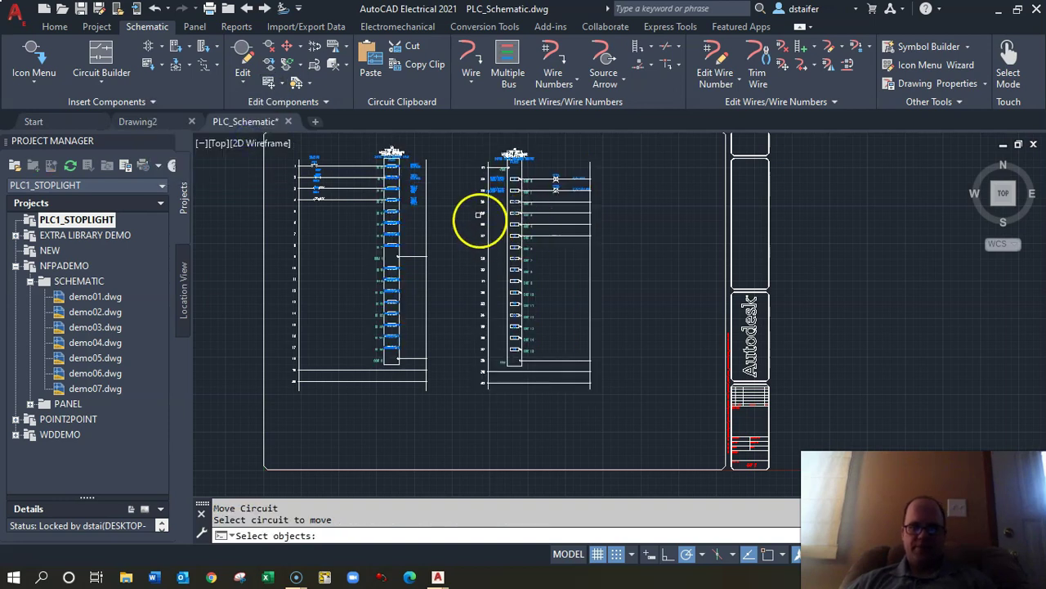
{"action": "left_click", "coordinate": [462, 140]}
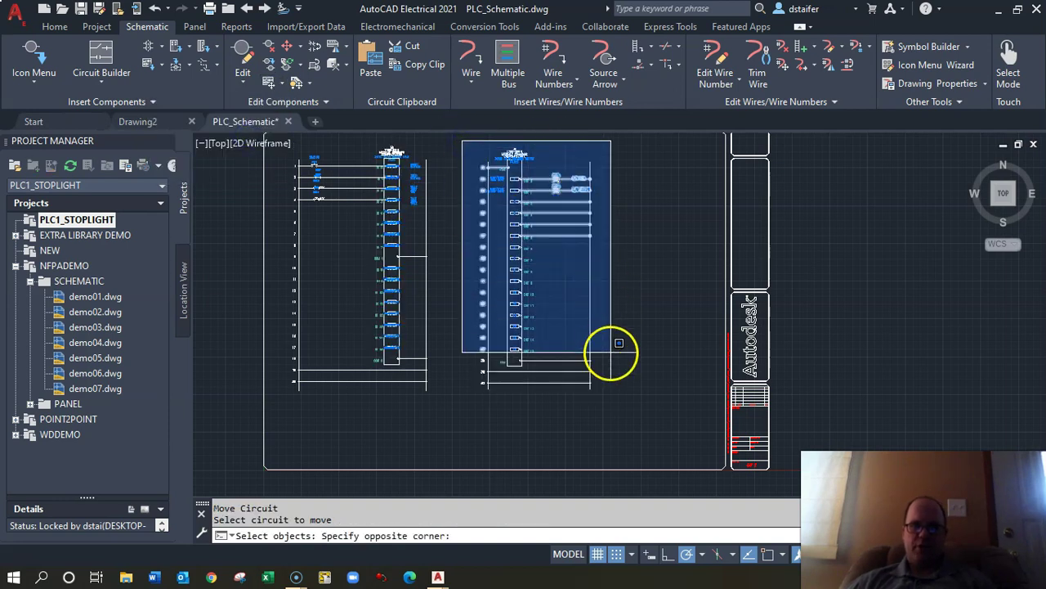
{"action": "left_click", "coordinate": [612, 417]}
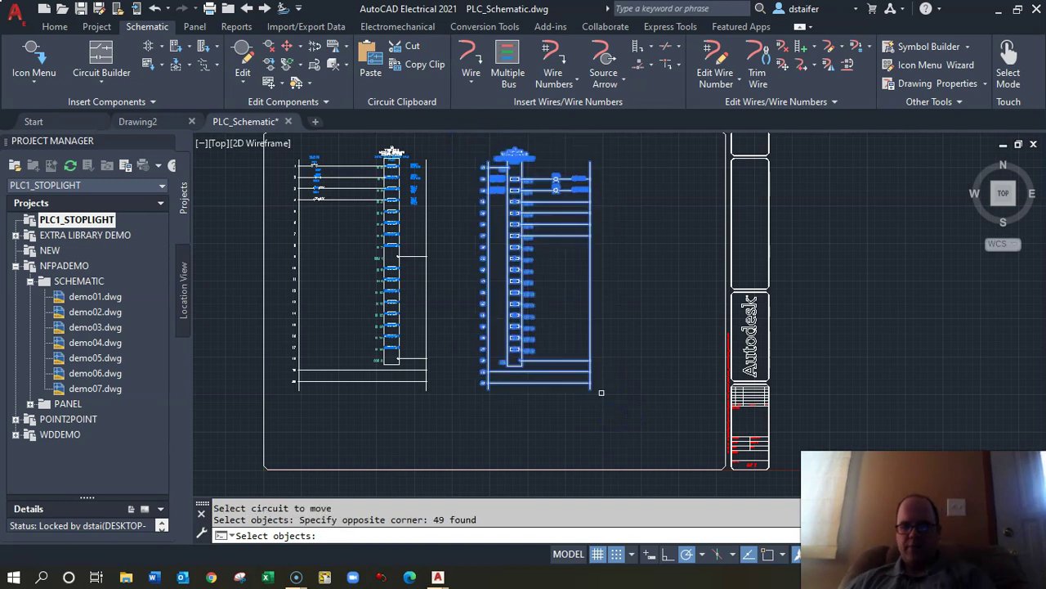
{"action": "key", "text": "Return"}
{"action": "scroll", "coordinate": [478, 326], "scroll_direction": "up", "scroll_amount": 2}
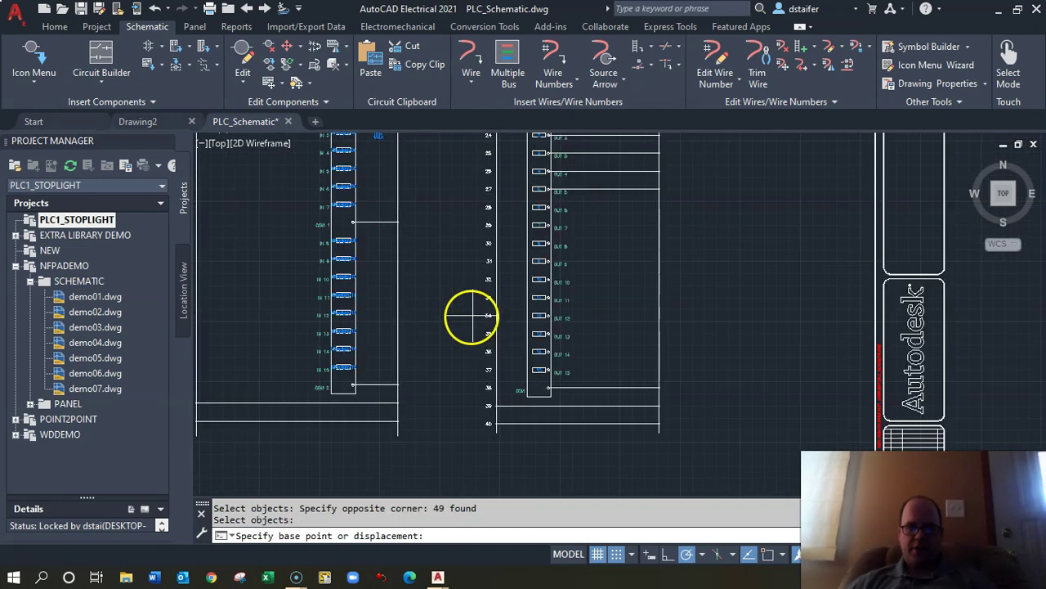
Step: With Ortho on, move the circuit left from a circle's centre base point
{"action": "key", "text": "F8"}
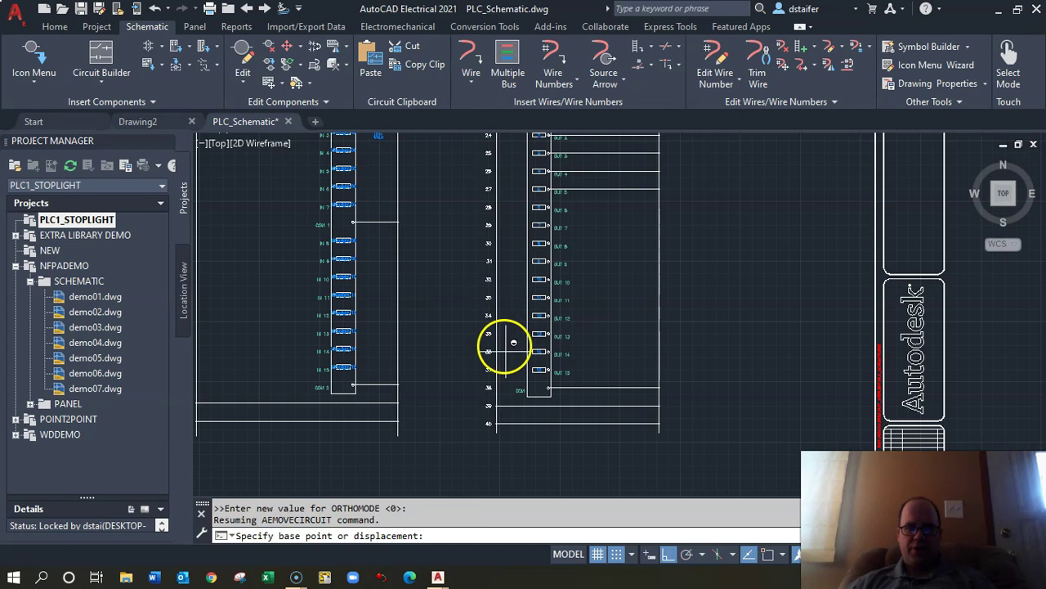
{"action": "right_click", "coordinate": [497, 424], "text": "shift"}
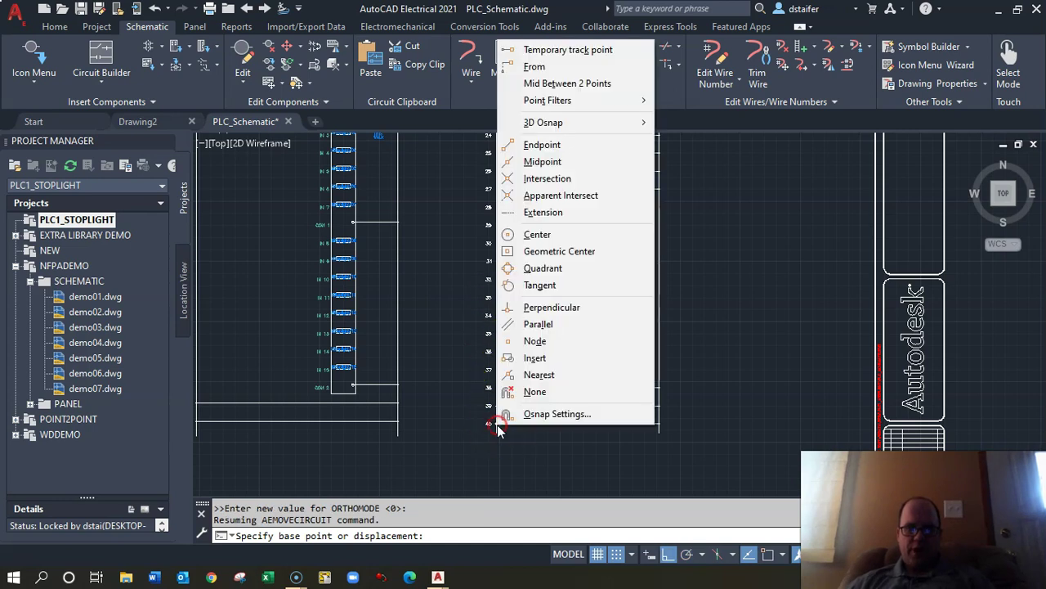
{"action": "left_click", "coordinate": [537, 236]}
{"action": "left_click", "coordinate": [497, 414]}
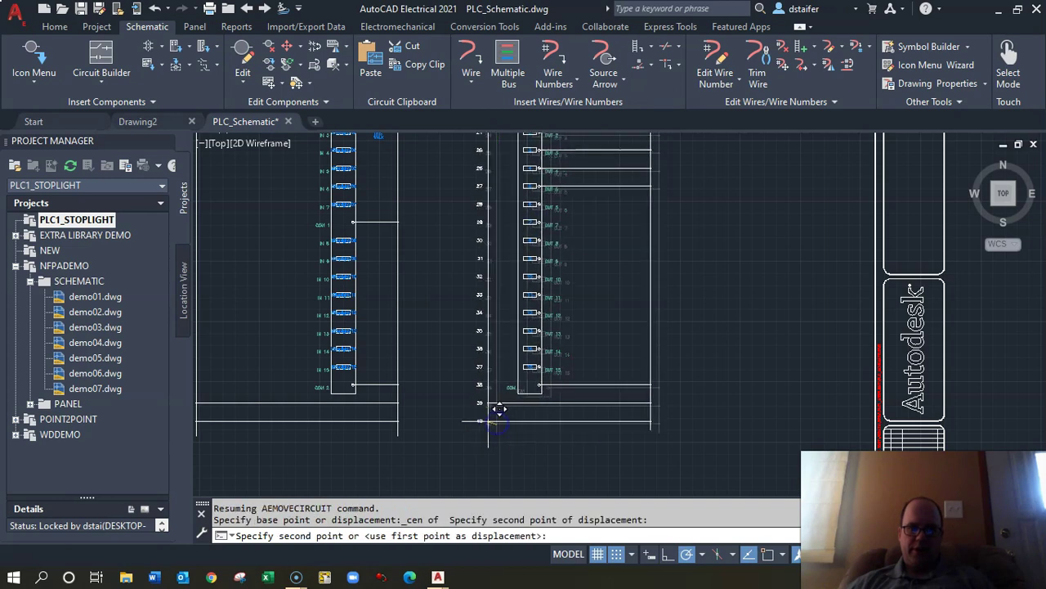
{"action": "left_click", "coordinate": [452, 423]}
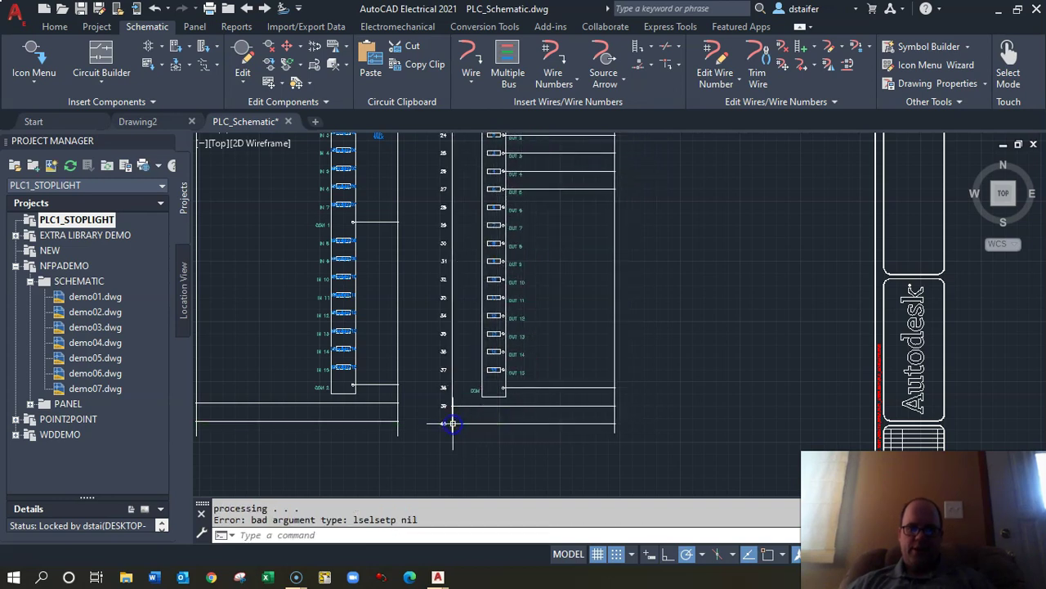
{"action": "scroll", "coordinate": [417, 381], "scroll_direction": "up", "scroll_amount": 2}
{"action": "scroll", "coordinate": [416, 381], "scroll_direction": "down", "scroll_amount": 2}
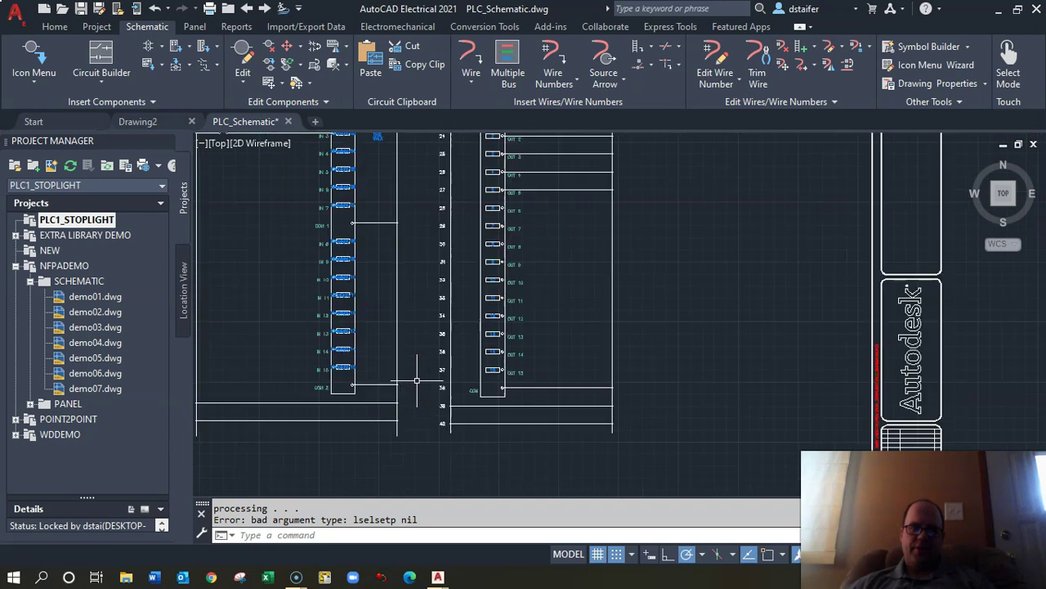
{"action": "scroll", "coordinate": [417, 381], "scroll_direction": "down", "scroll_amount": 2}
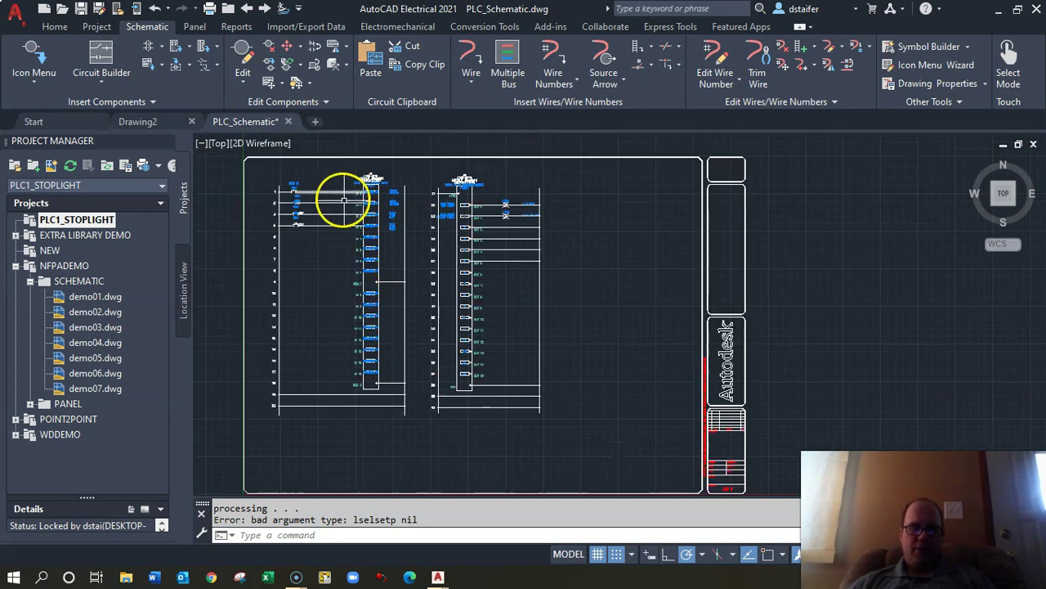
{"action": "left_click", "coordinate": [335, 166]}
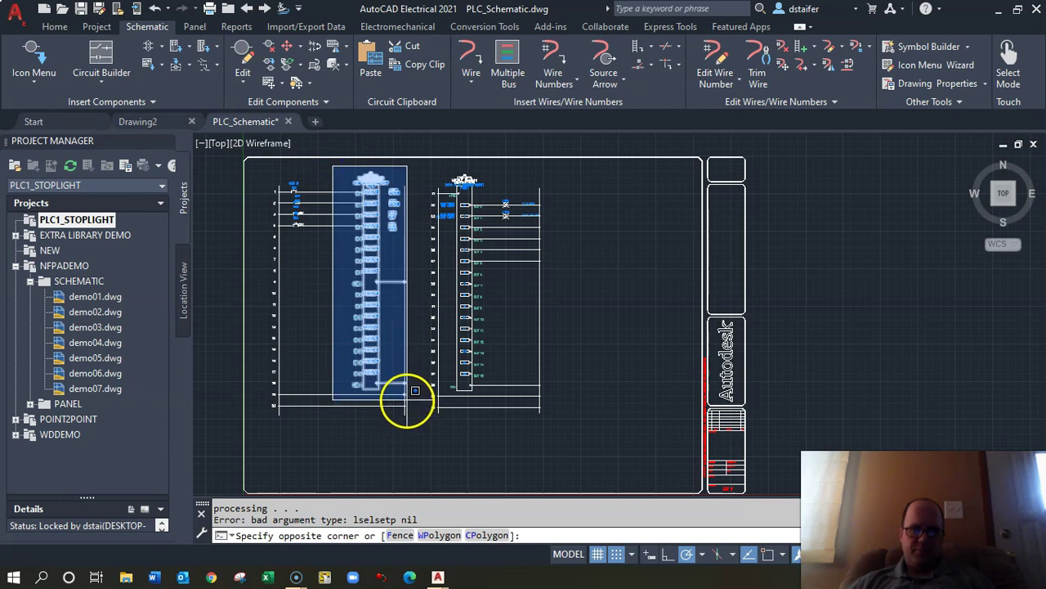
Step: Scoot the entire PLC1 input module further left
{"action": "left_click", "coordinate": [400, 393]}
{"action": "left_click", "coordinate": [358, 321]}
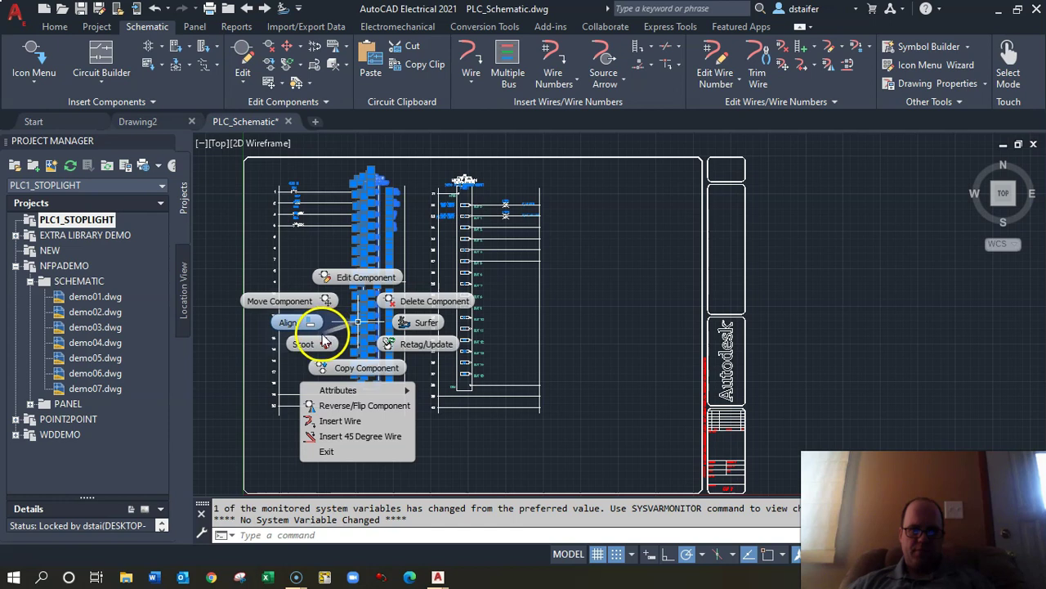
{"action": "left_click", "coordinate": [336, 311]}
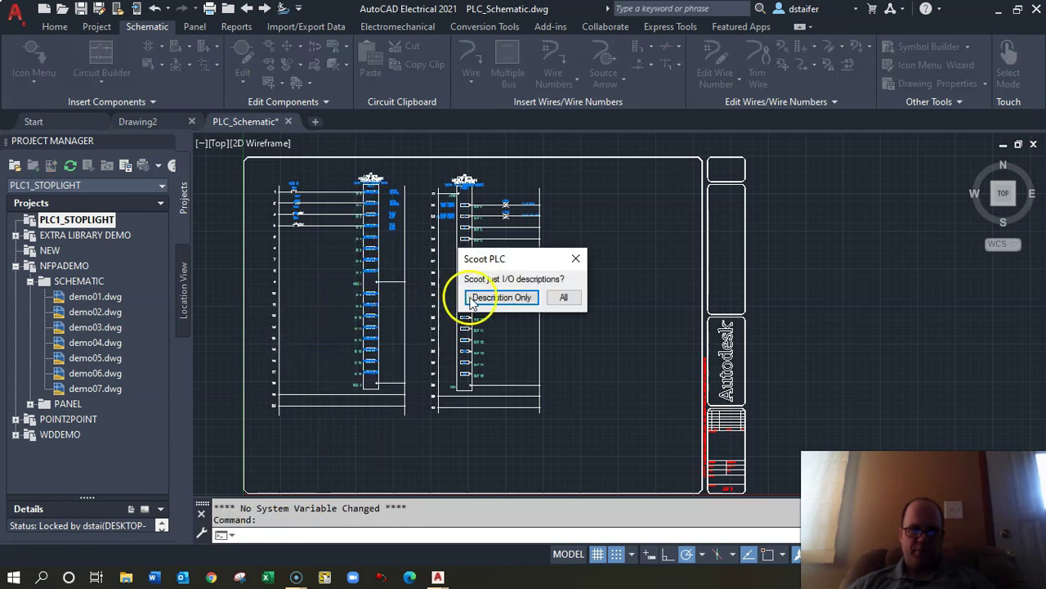
{"action": "left_click", "coordinate": [562, 299]}
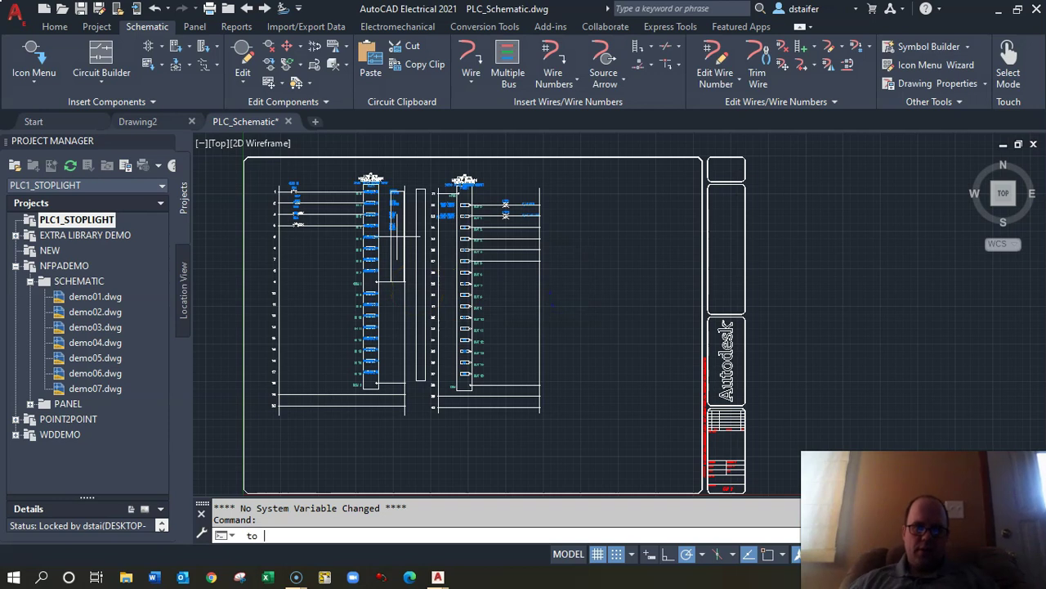
{"action": "left_click", "coordinate": [319, 228]}
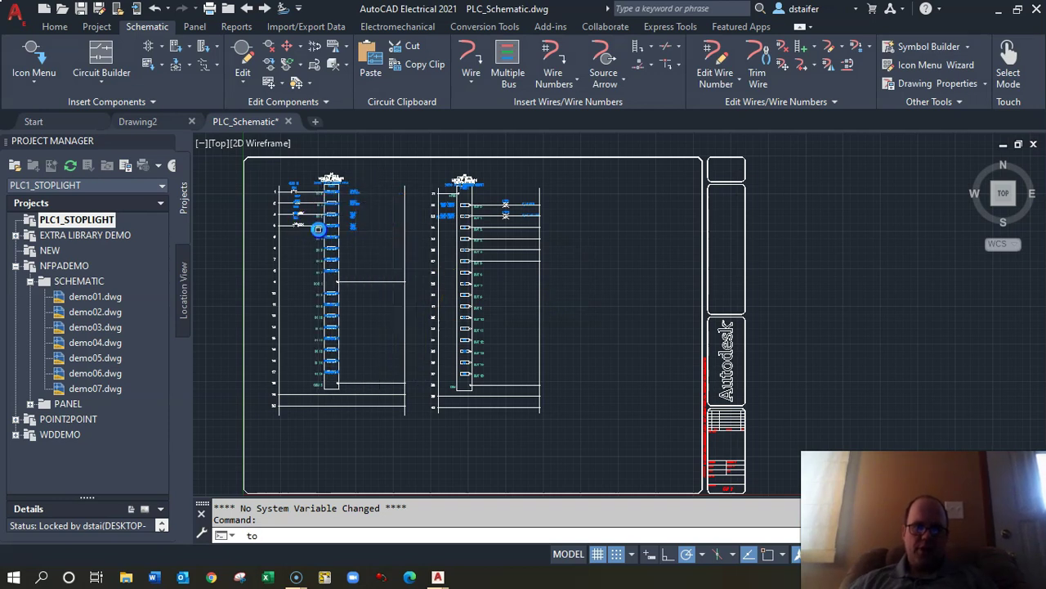
{"action": "right_click", "coordinate": [403, 238]}
Step: Scoot the input ladder's right vertical rail wire further left
{"action": "right_click", "coordinate": [403, 237]}
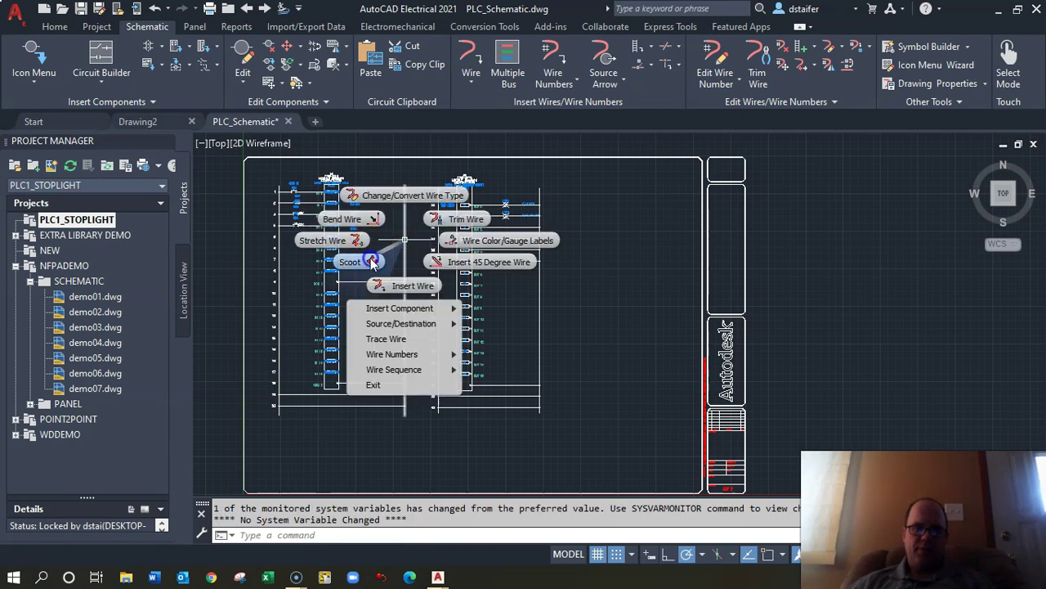
{"action": "left_click", "coordinate": [371, 261]}
{"action": "left_click", "coordinate": [372, 258]}
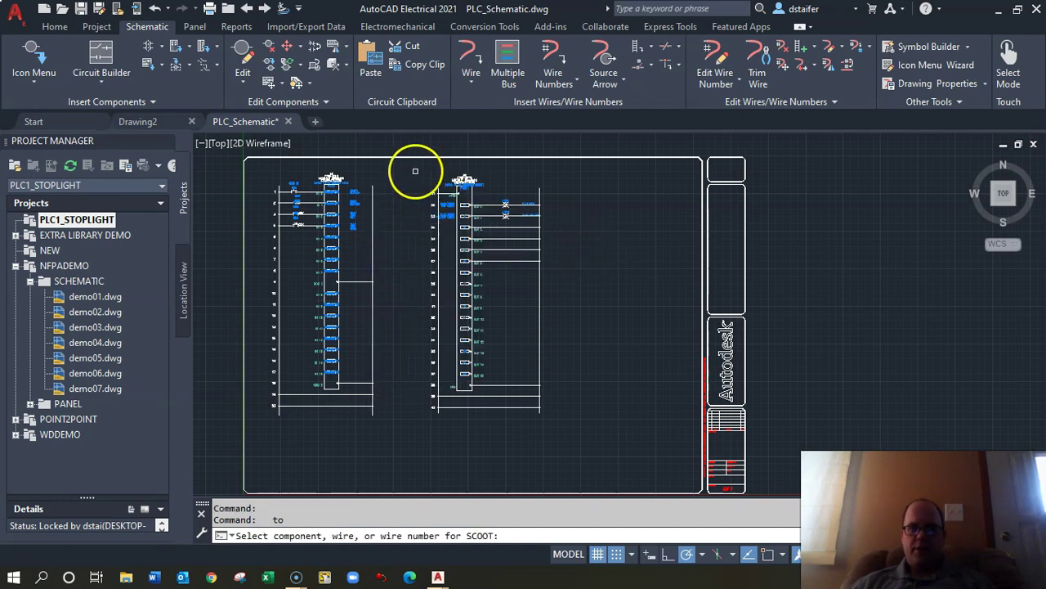
Step: Use Move Circuit to shift the windowed PLC21 output circuit left beside the input ladder
{"action": "left_click", "coordinate": [280, 85]}
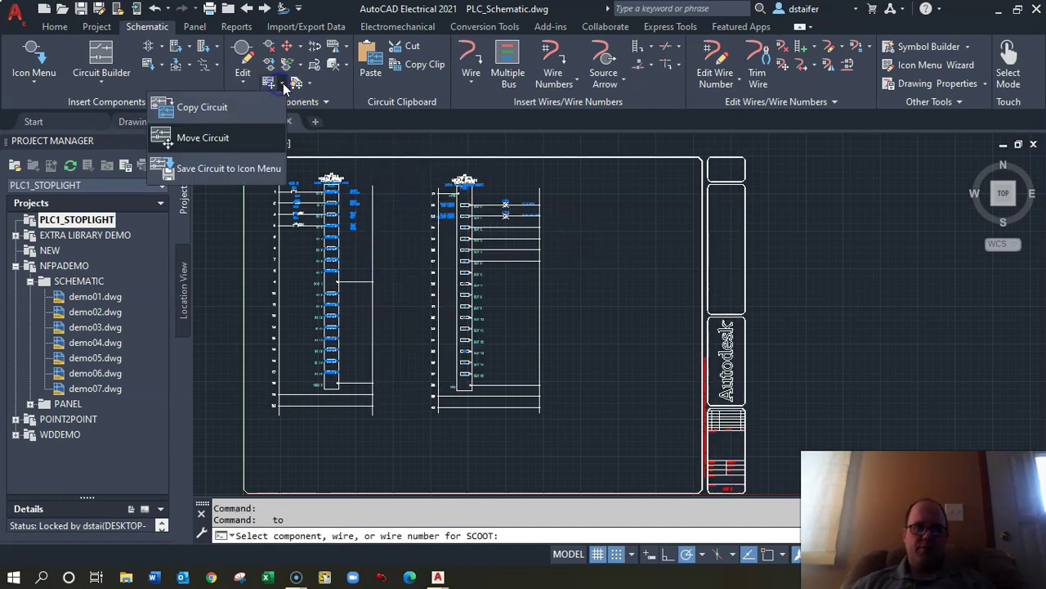
{"action": "left_click", "coordinate": [250, 134]}
{"action": "left_click", "coordinate": [410, 166]}
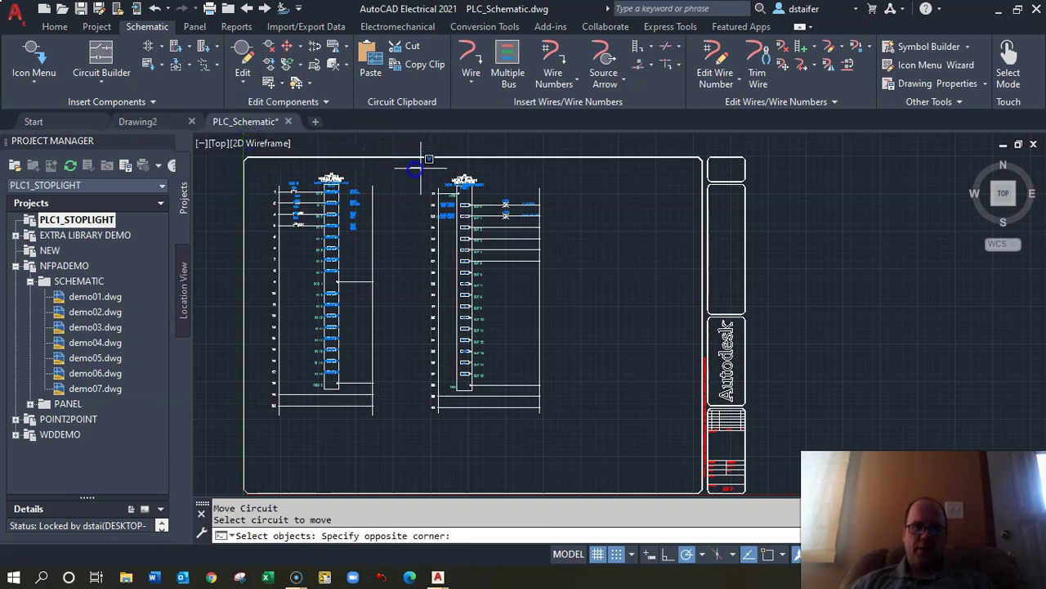
{"action": "left_click", "coordinate": [556, 440]}
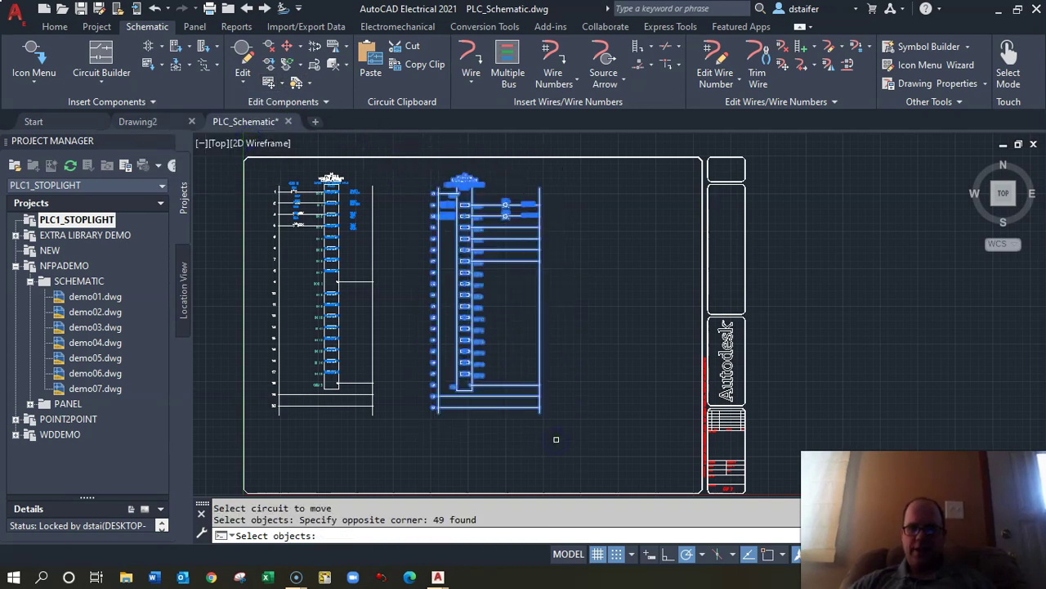
{"action": "key", "text": "Return"}
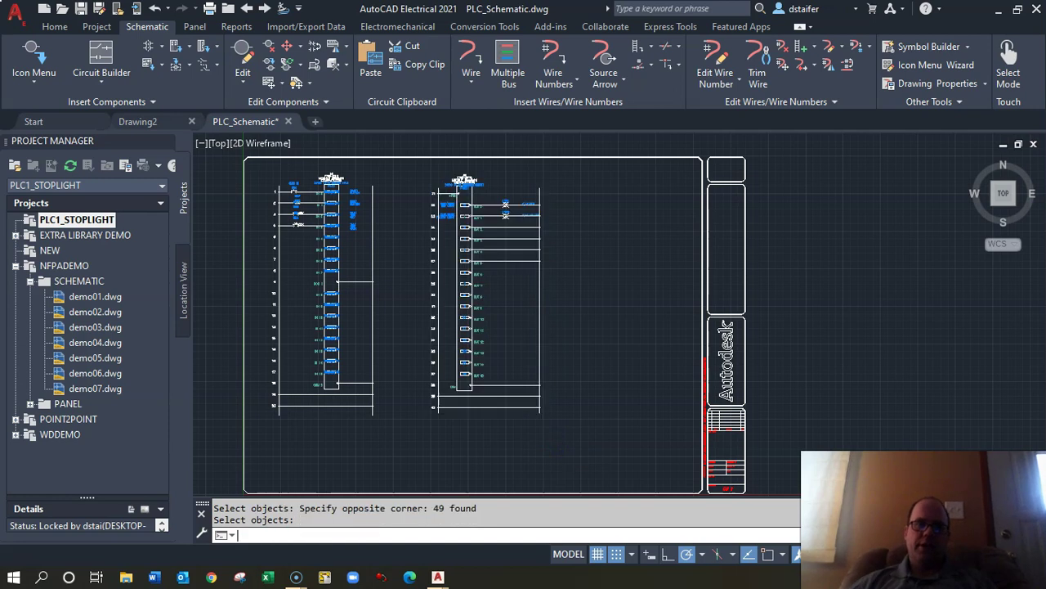
{"action": "left_click", "coordinate": [449, 394]}
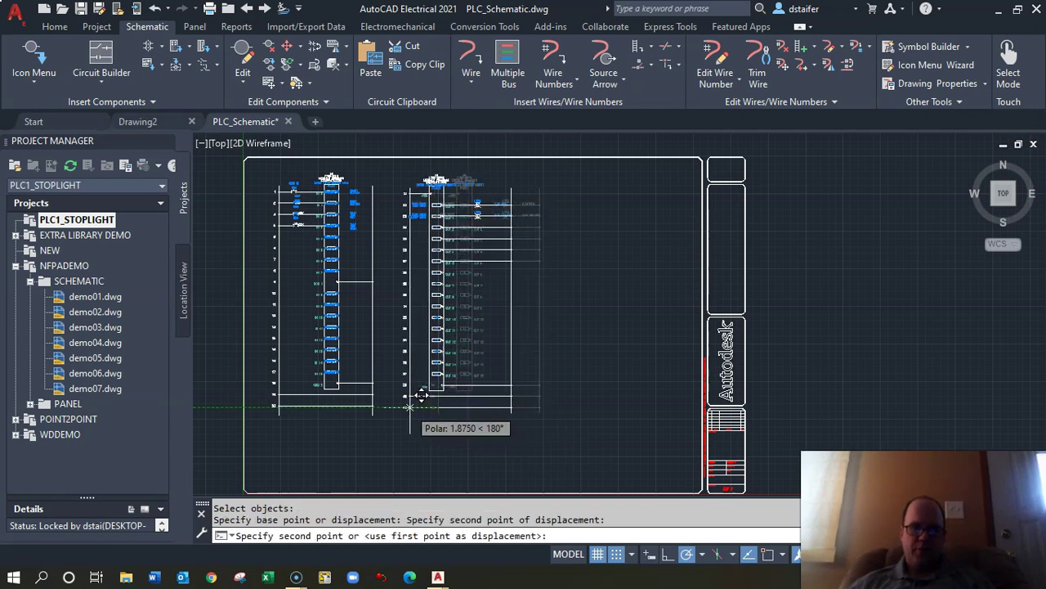
{"action": "left_click", "coordinate": [398, 406]}
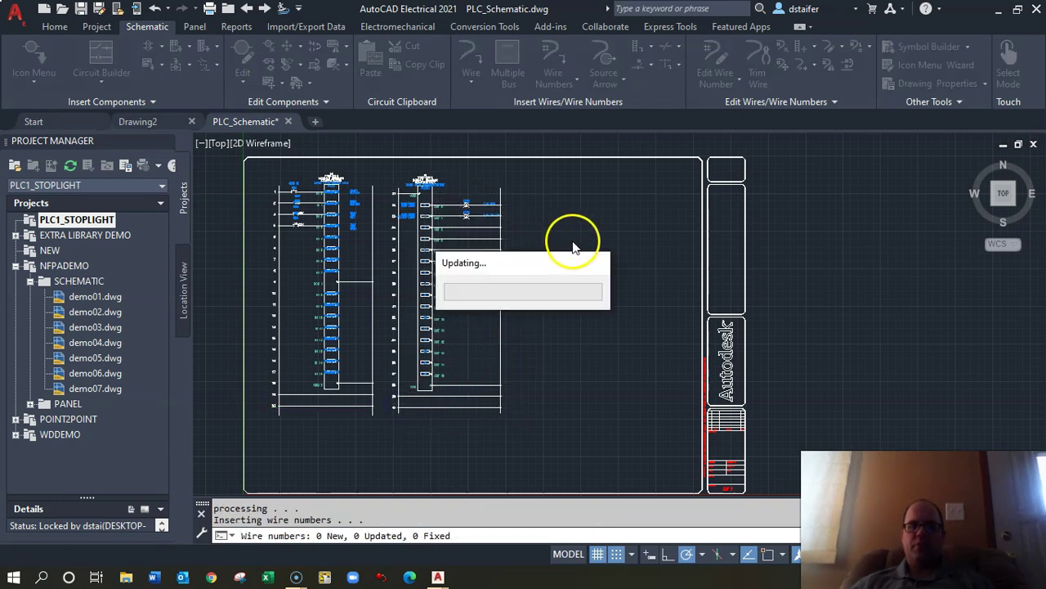
{"action": "scroll", "coordinate": [417, 410], "scroll_direction": "up", "scroll_amount": 2}
{"action": "scroll", "coordinate": [420, 409], "scroll_direction": "down", "scroll_amount": 2}
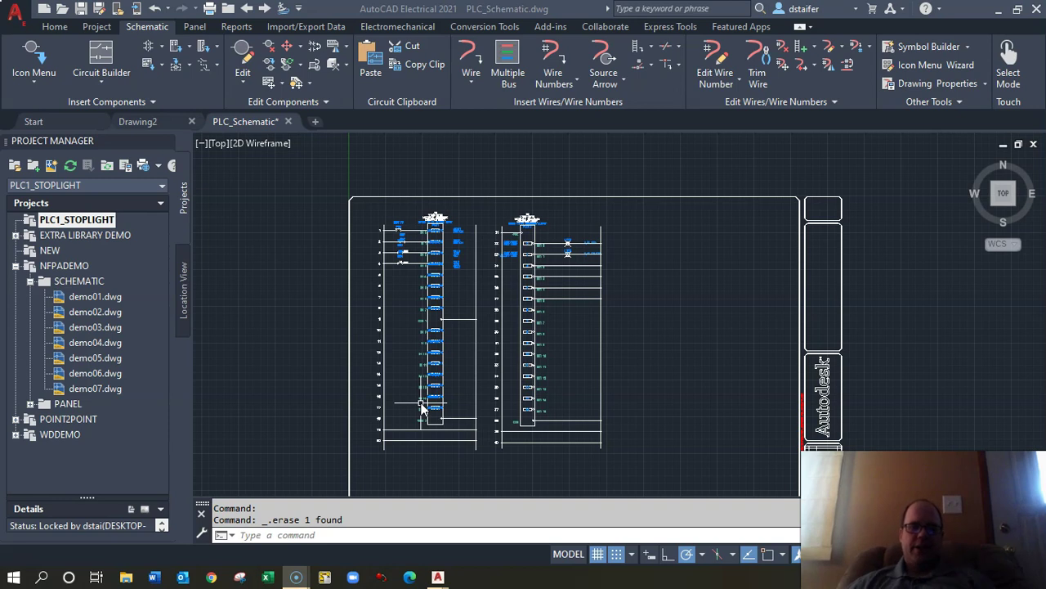
{"action": "scroll", "coordinate": [422, 409], "scroll_direction": "up", "scroll_amount": 2}
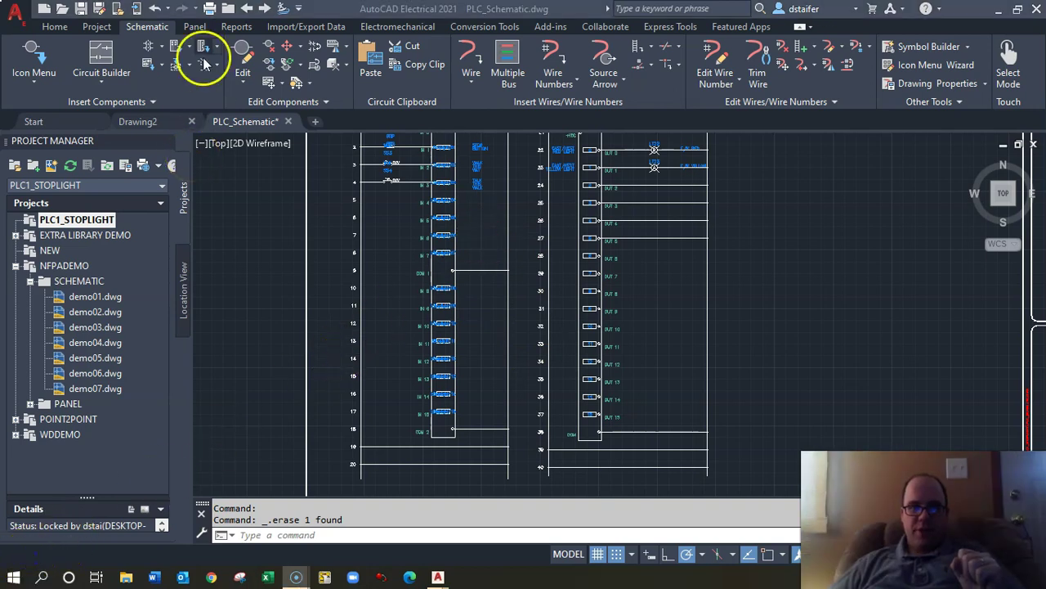
Step: Open the Plot dialog and select Microsoft Print to PDF as the printer
{"action": "left_click", "coordinate": [210, 10]}
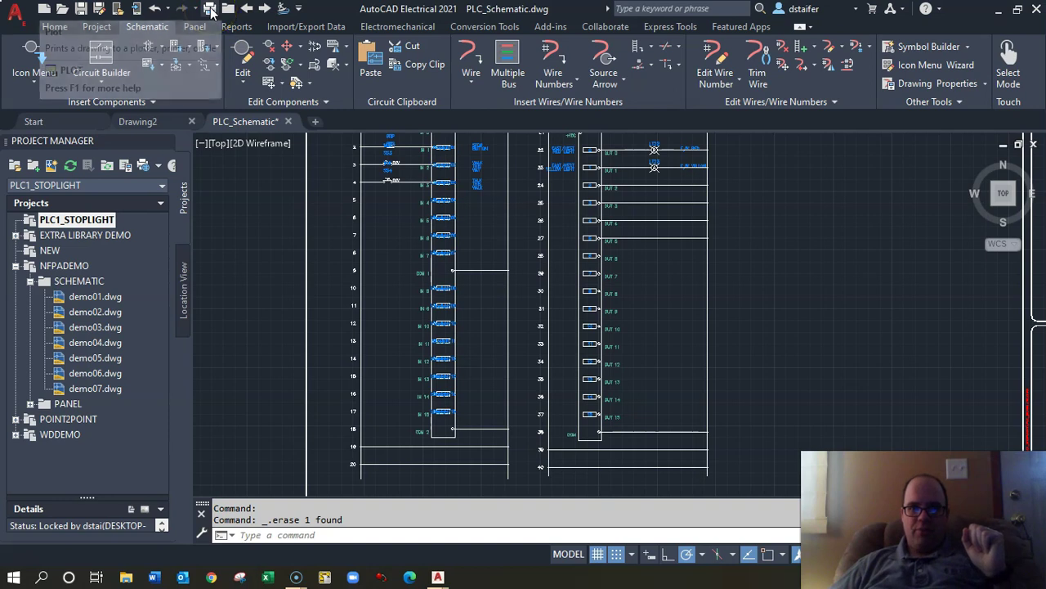
{"action": "left_click", "coordinate": [210, 10]}
{"action": "left_click", "coordinate": [209, 9]}
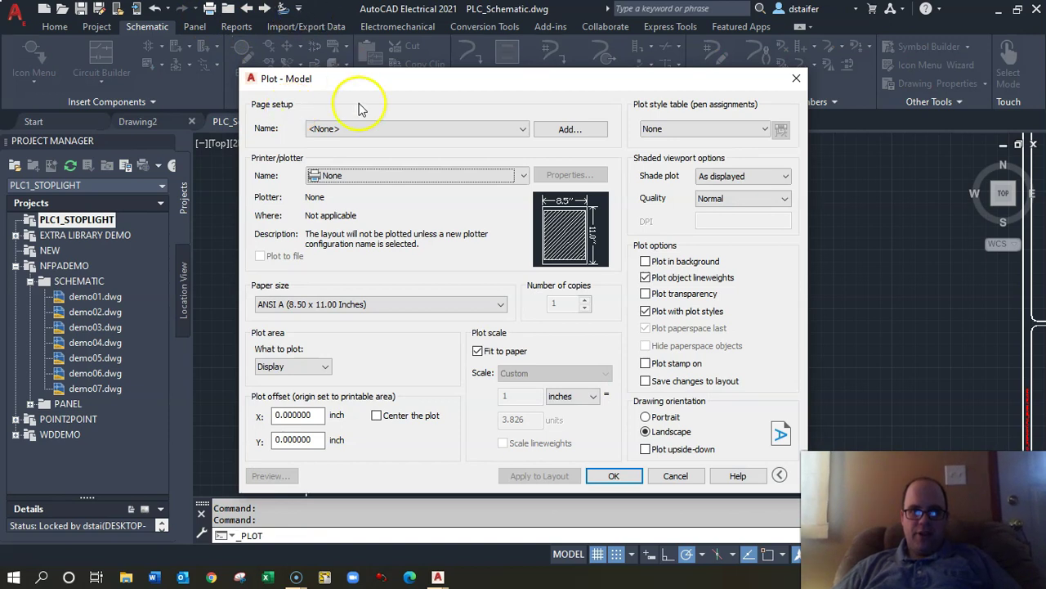
{"action": "left_click", "coordinate": [343, 307]}
{"action": "left_click", "coordinate": [359, 313]}
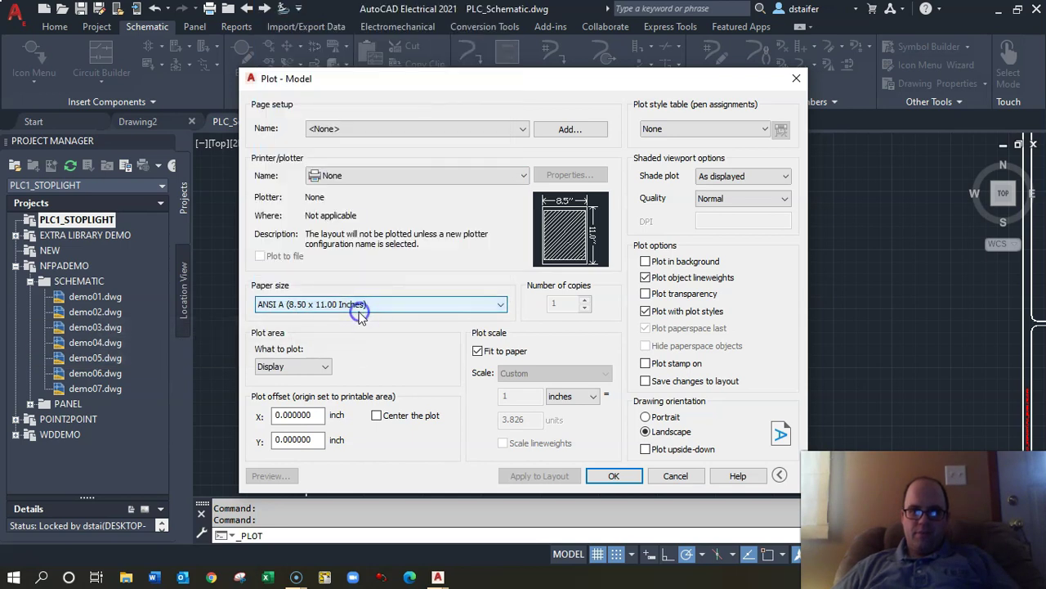
{"action": "left_click", "coordinate": [509, 180]}
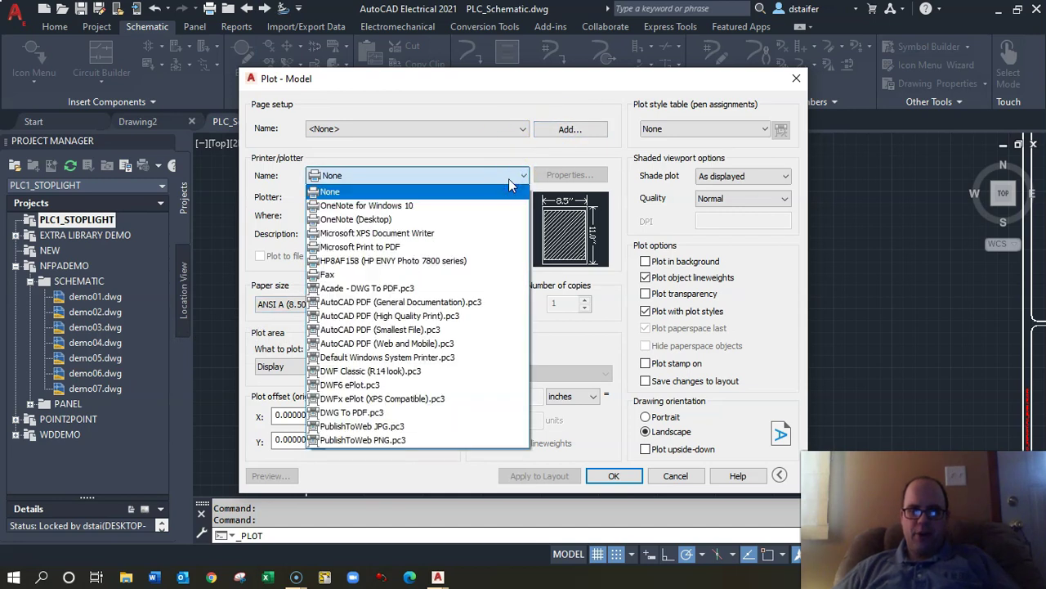
{"action": "left_click", "coordinate": [425, 246]}
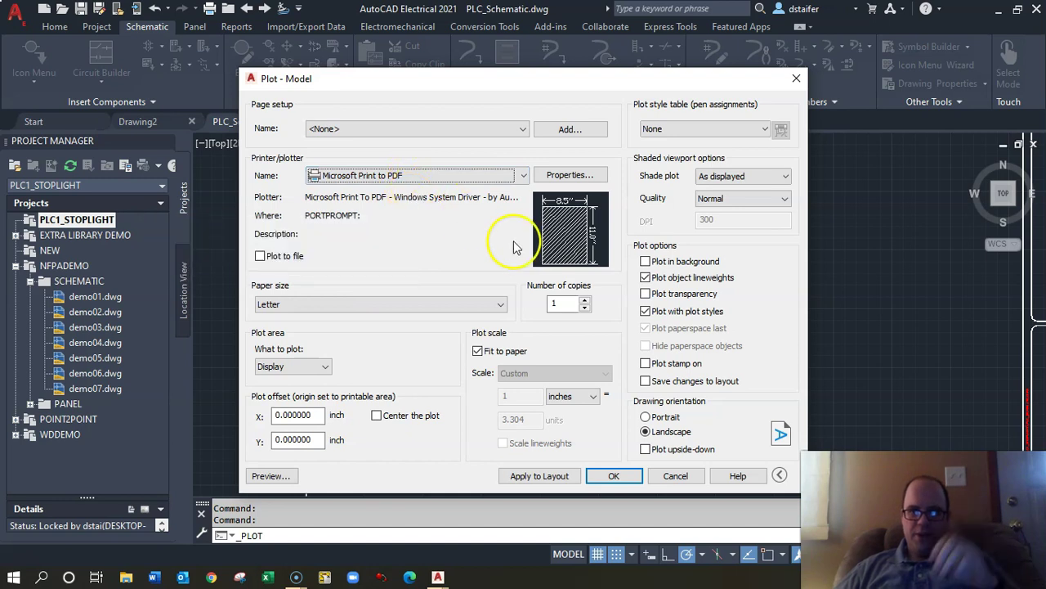
{"action": "left_click", "coordinate": [482, 177]}
{"action": "left_click", "coordinate": [482, 177]}
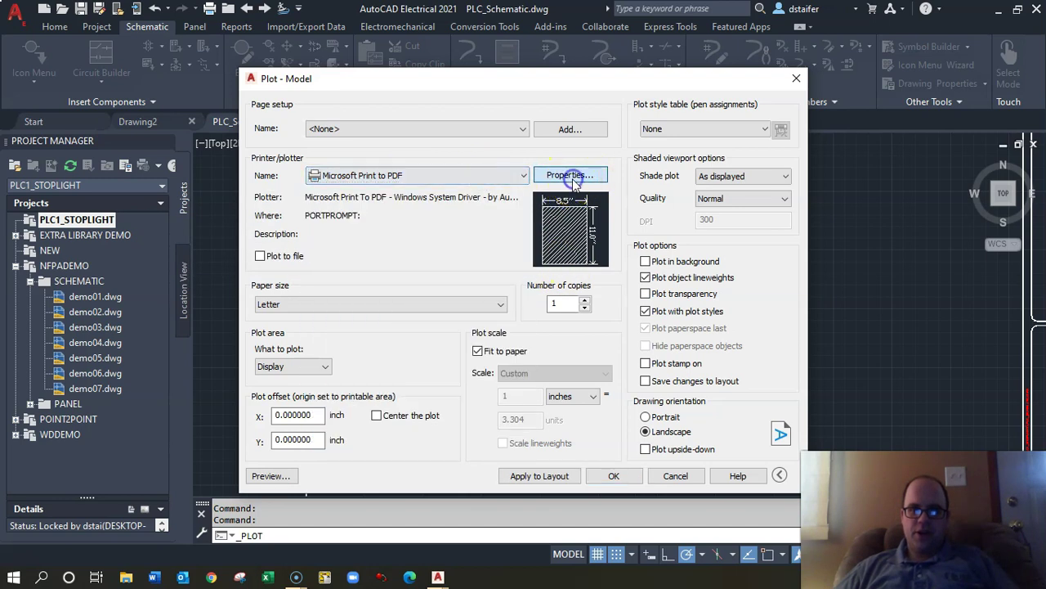
{"action": "left_click", "coordinate": [560, 178]}
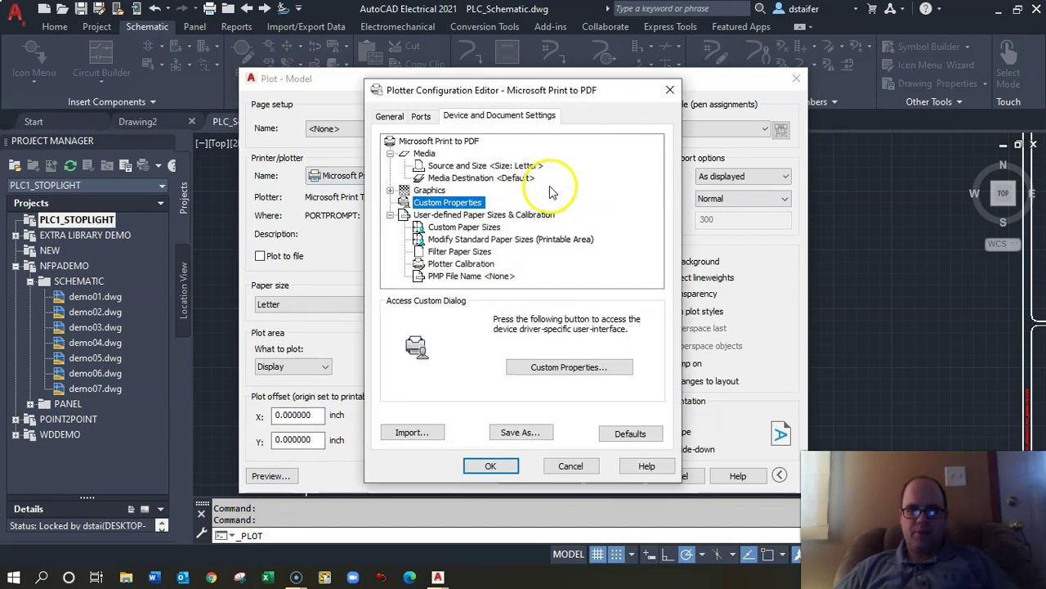
{"action": "left_click", "coordinate": [566, 465]}
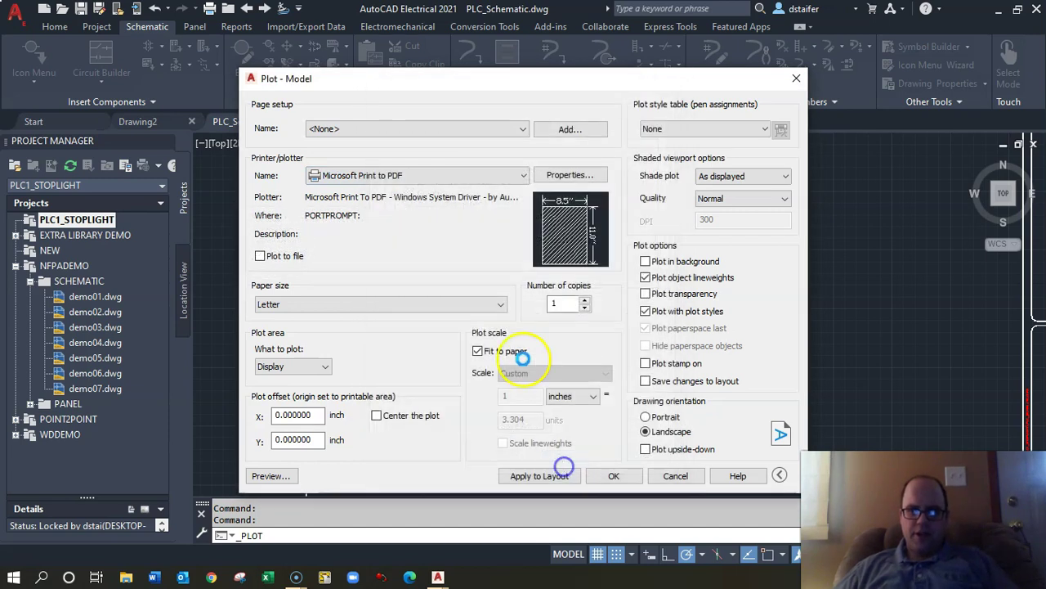
Step: Keep Letter paper with no named page setup, and apply the settings to the layout
{"action": "left_click", "coordinate": [331, 304]}
{"action": "left_click", "coordinate": [329, 301]}
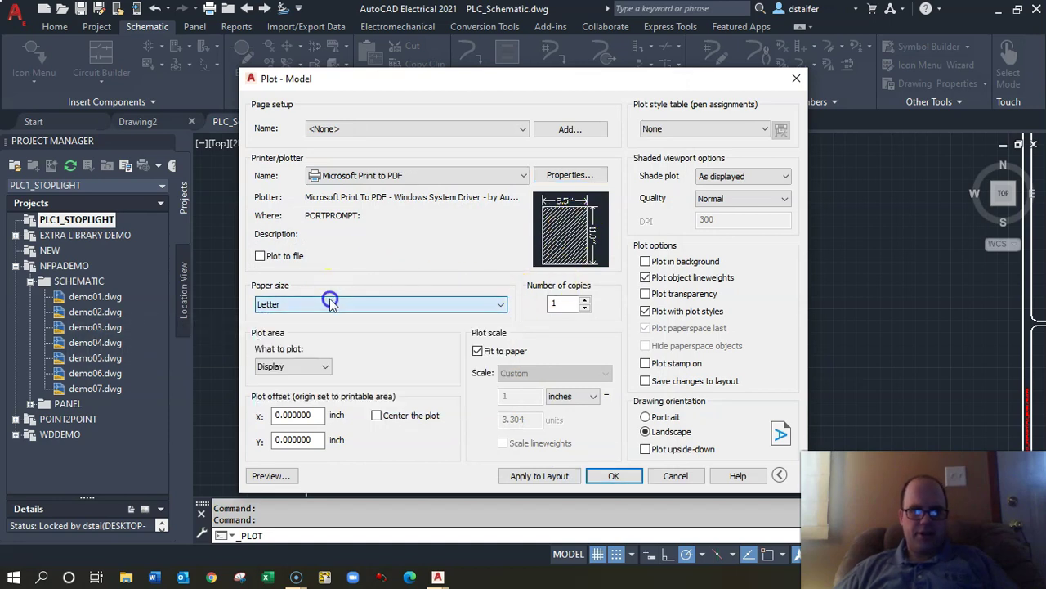
{"action": "left_click", "coordinate": [395, 136]}
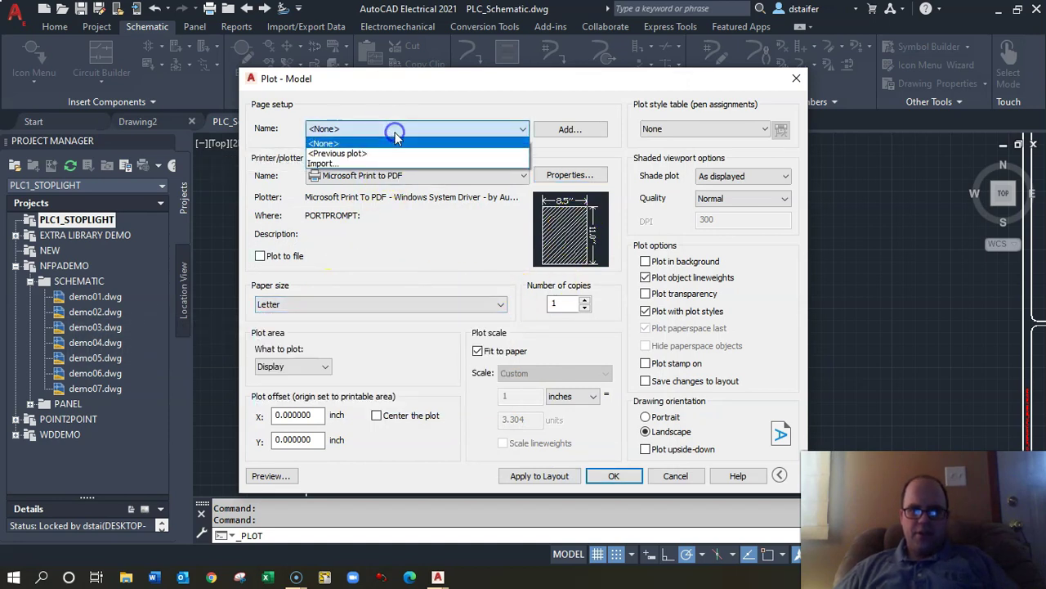
{"action": "left_click", "coordinate": [389, 143]}
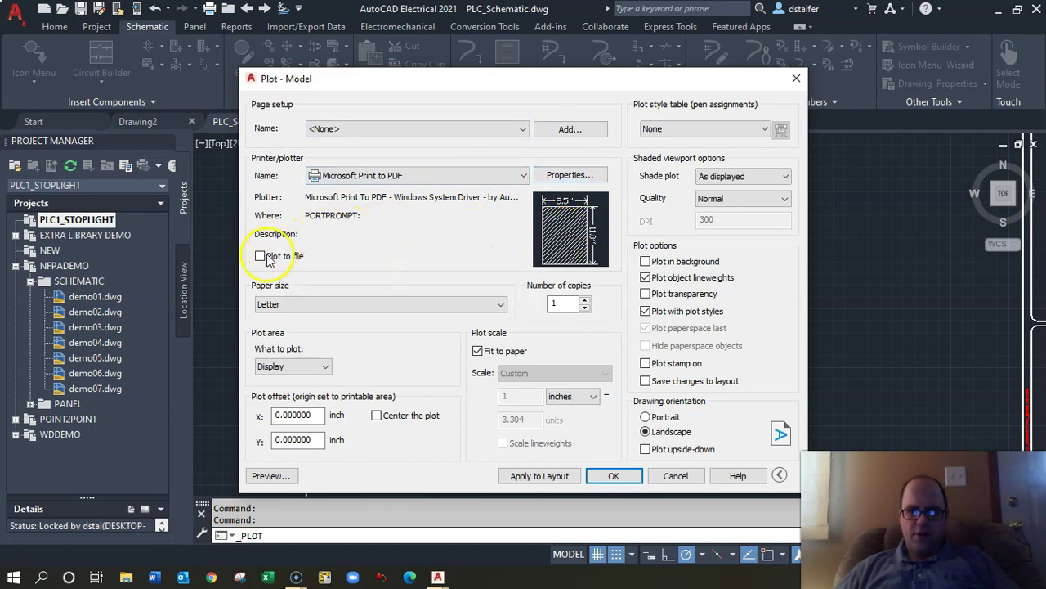
{"action": "left_click", "coordinate": [560, 476]}
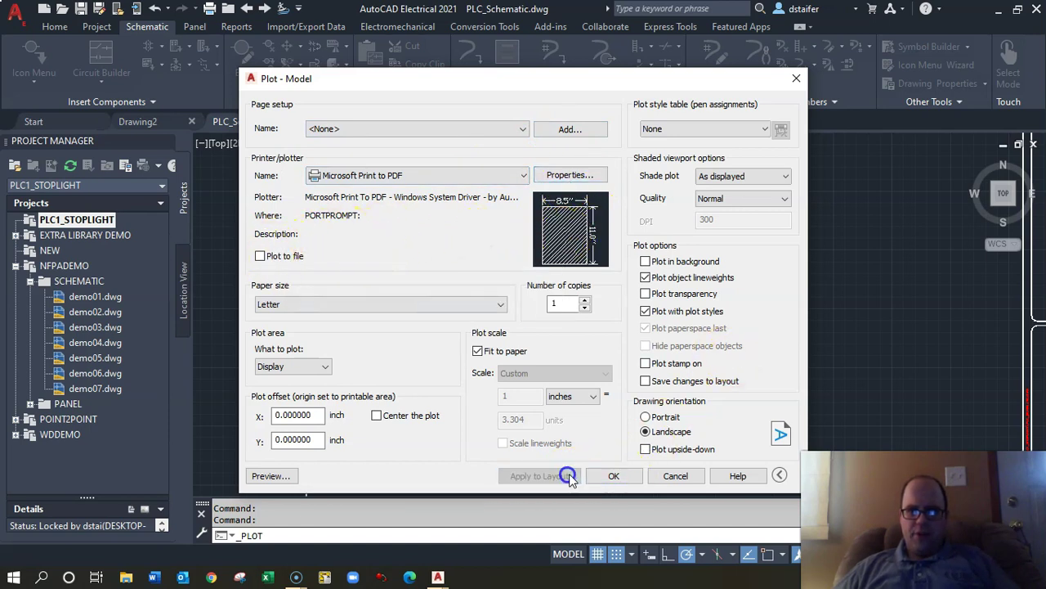
Step: Plot PLC_Schematic with Microsoft Print to PDF, saving it as projectasd in Downloads
{"action": "left_click", "coordinate": [611, 476]}
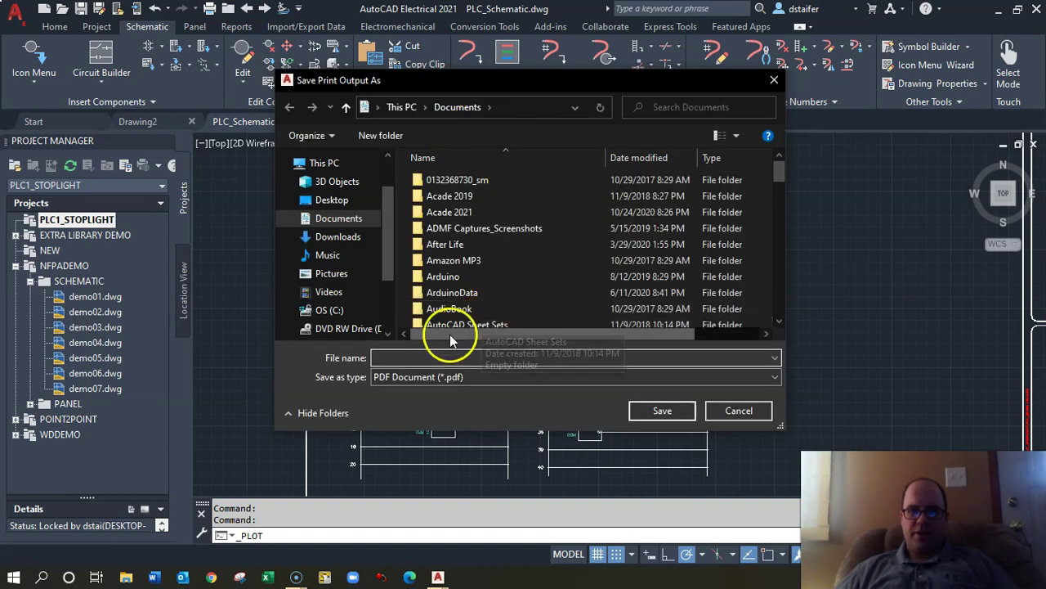
{"action": "left_click", "coordinate": [408, 357]}
{"action": "type", "text": "pr"}
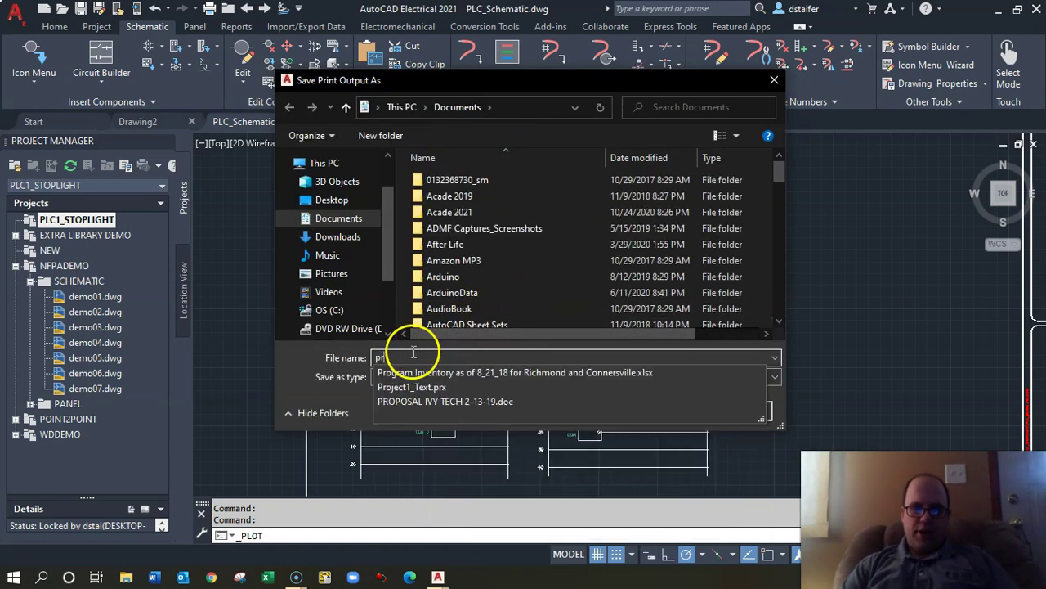
{"action": "type", "text": "oject"}
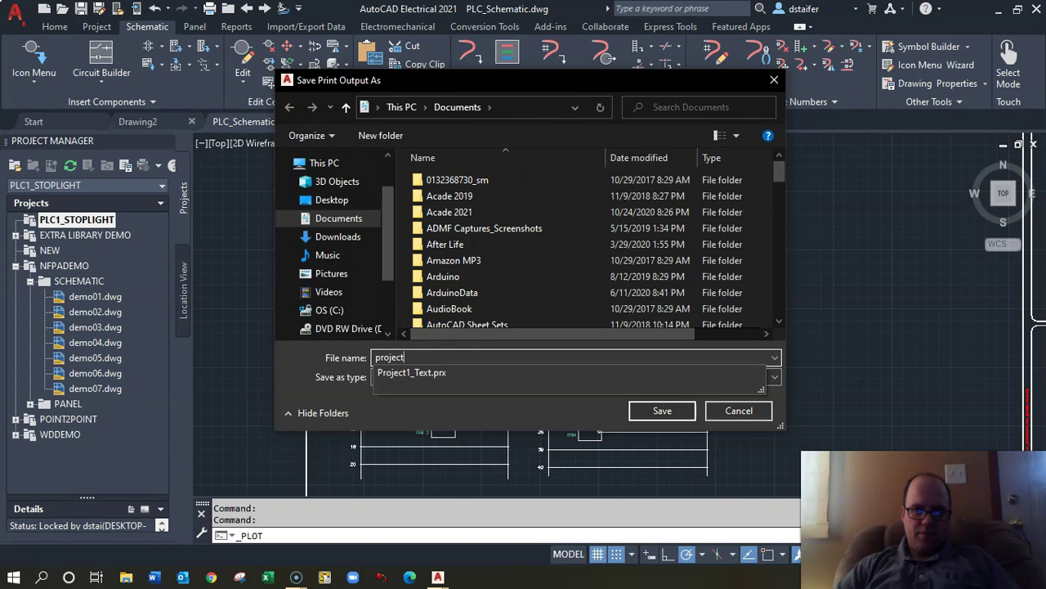
{"action": "type", "text": "as"}
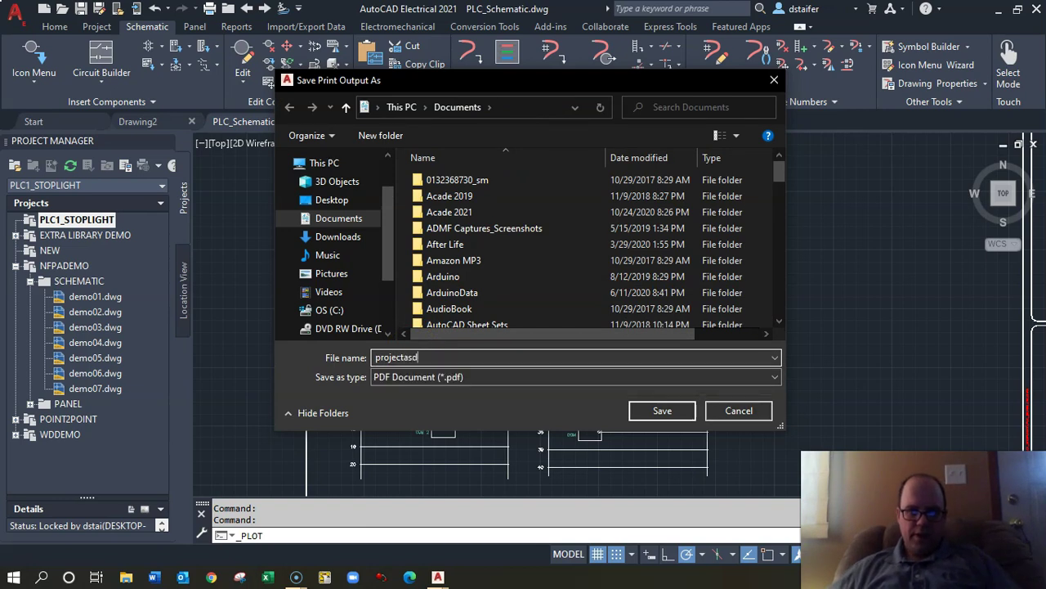
{"action": "type", "text": "d"}
{"action": "left_click", "coordinate": [335, 200]}
{"action": "left_click", "coordinate": [342, 237]}
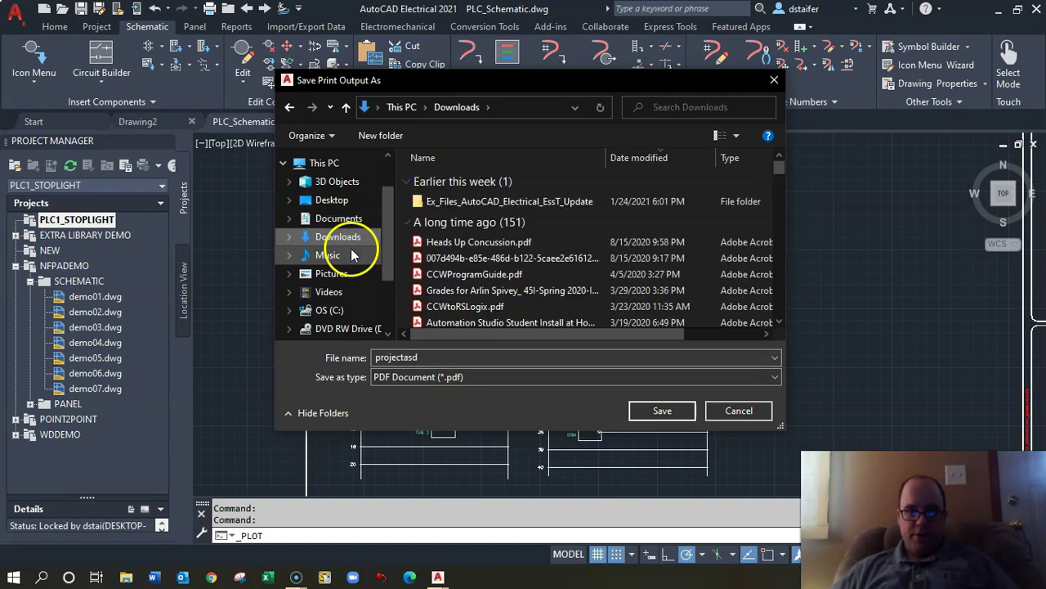
{"action": "left_click", "coordinate": [664, 410]}
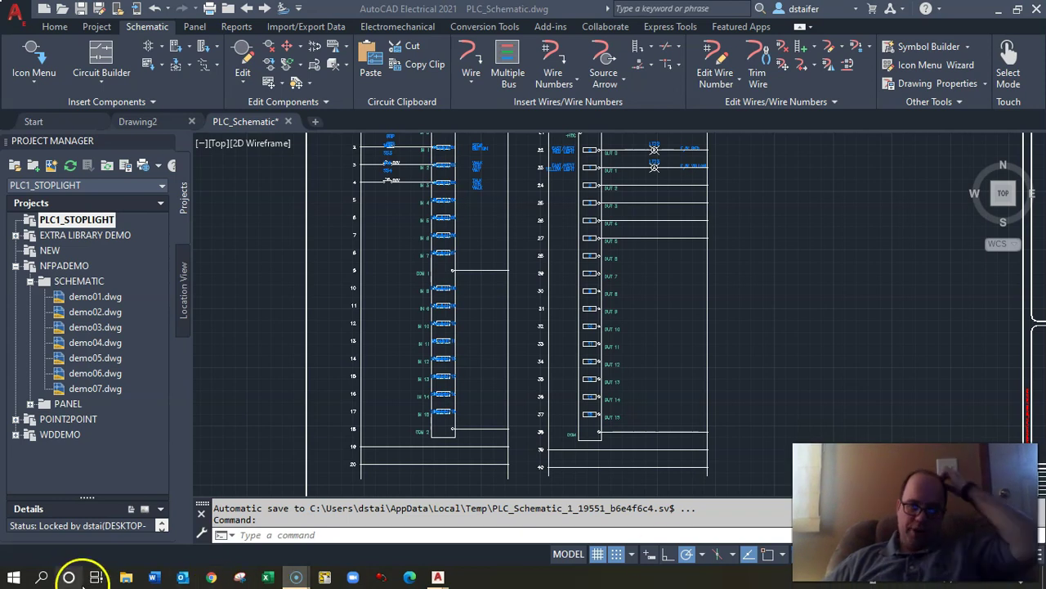
Step: Browse File Explorer to Downloads and open projectasd.pdf in Acrobat Reader
{"action": "left_click", "coordinate": [128, 577]}
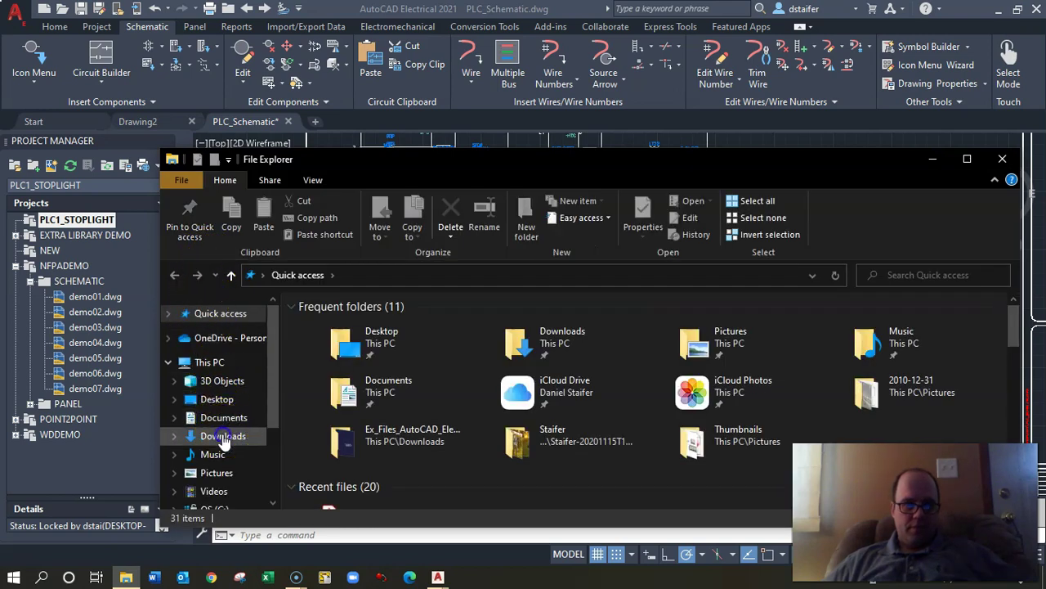
{"action": "left_click", "coordinate": [223, 438]}
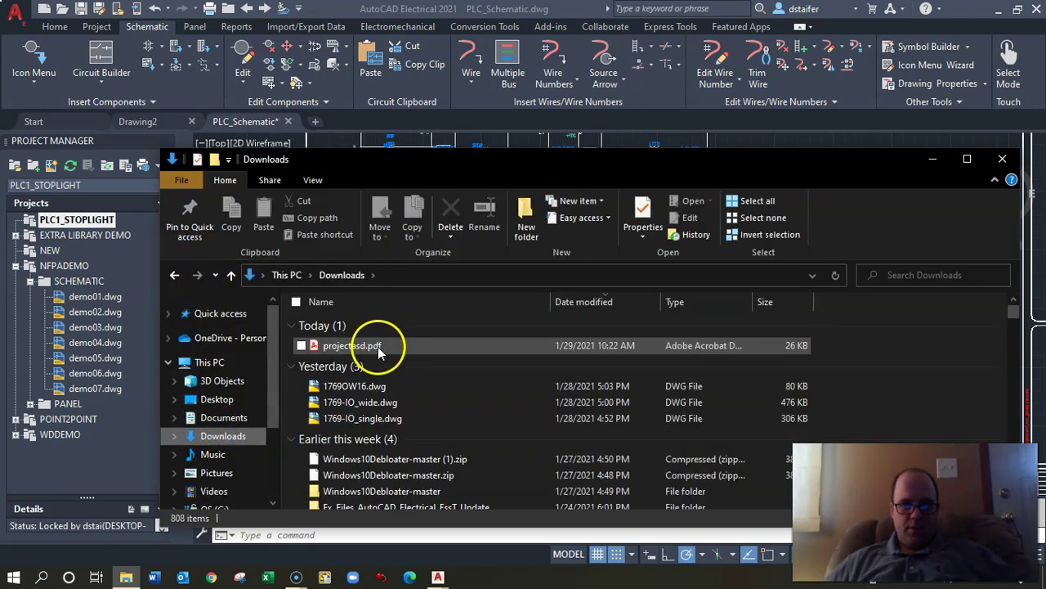
{"action": "double_click", "coordinate": [370, 346]}
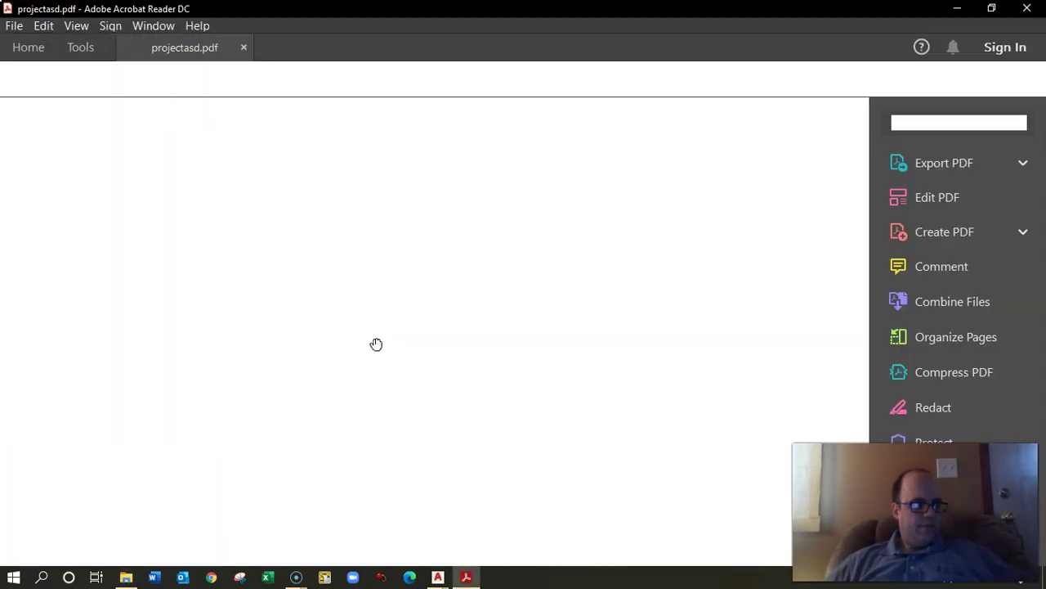
Step: Scroll through the PDF page to inspect both PLC ladders and their labelled I/O rungs
{"action": "left_click", "coordinate": [373, 308]}
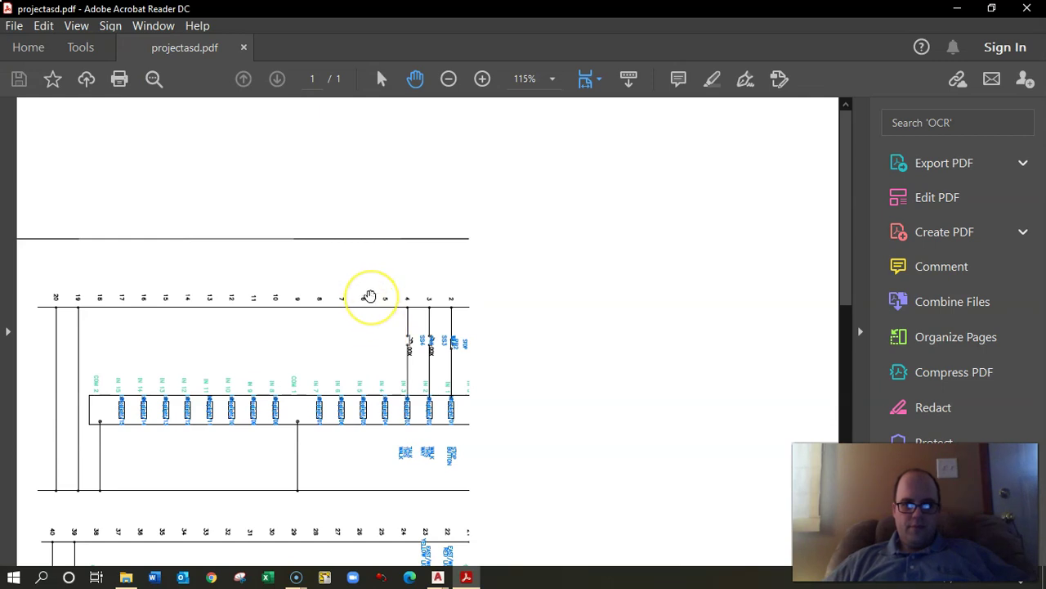
{"action": "scroll", "coordinate": [363, 315], "scroll_direction": "down", "scroll_amount": 5}
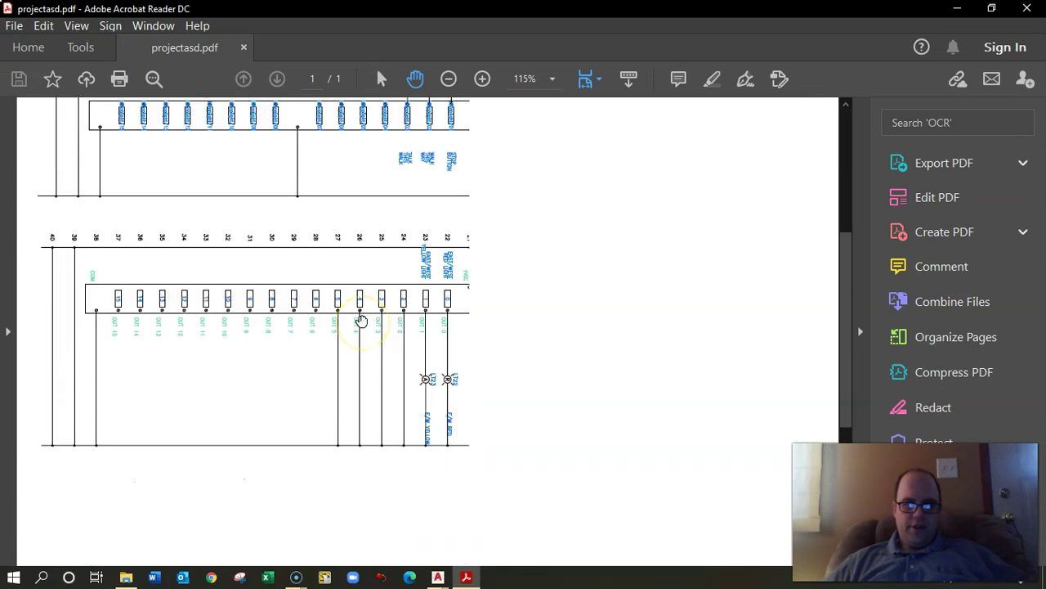
{"action": "scroll", "coordinate": [361, 321], "scroll_direction": "up", "scroll_amount": 2}
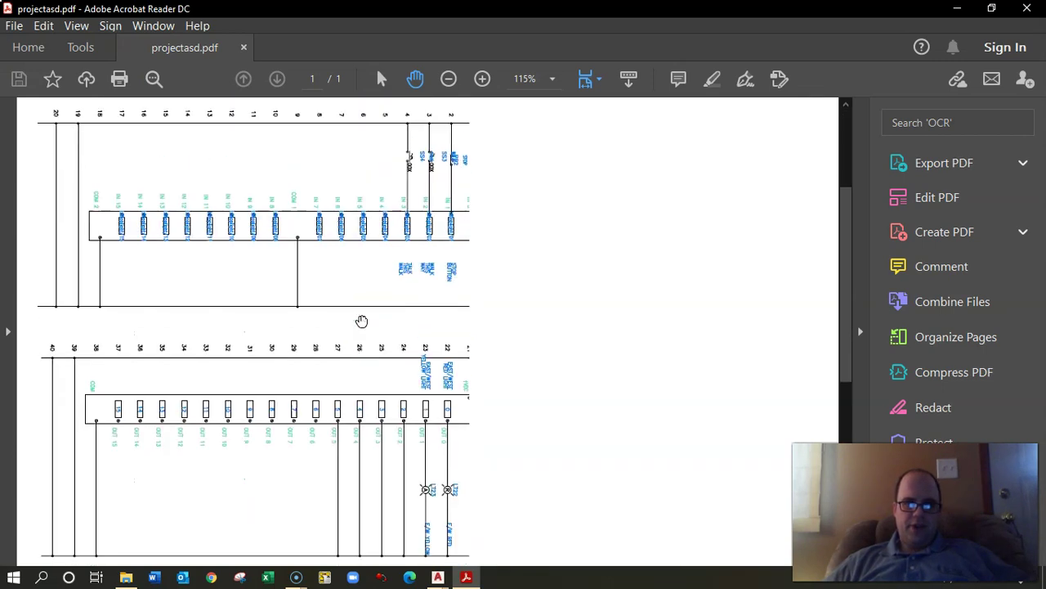
{"action": "scroll", "coordinate": [362, 296], "scroll_direction": "up", "scroll_amount": 1}
{"action": "scroll", "coordinate": [365, 285], "scroll_direction": "down", "scroll_amount": 1}
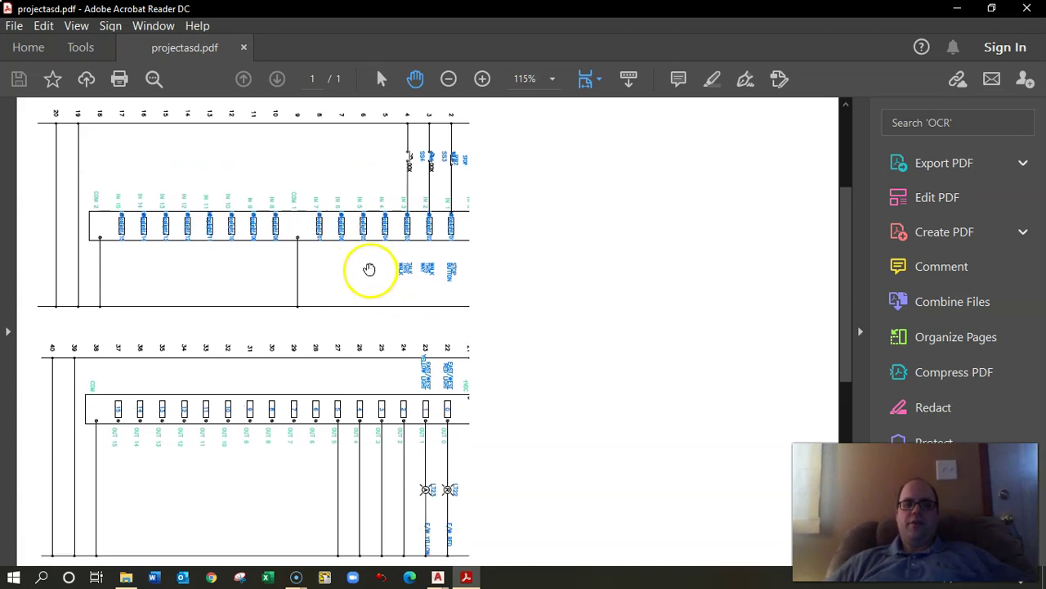